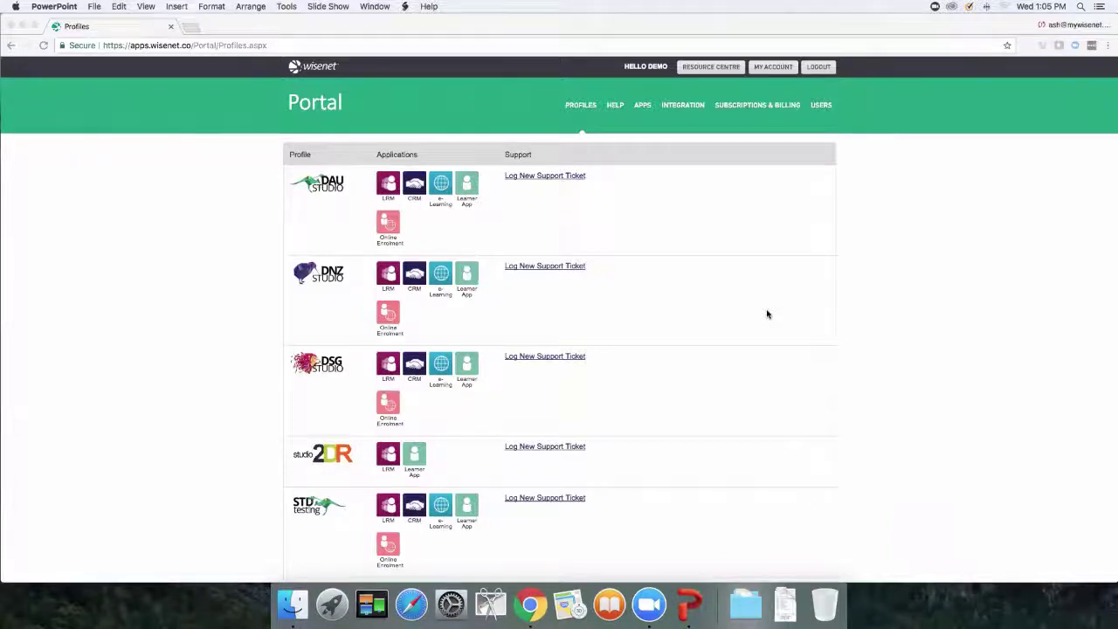
- Open a new user invitation from the portal's user management and go through its first name and last name fields
{"action": "left_click", "coordinate": [822, 106]}
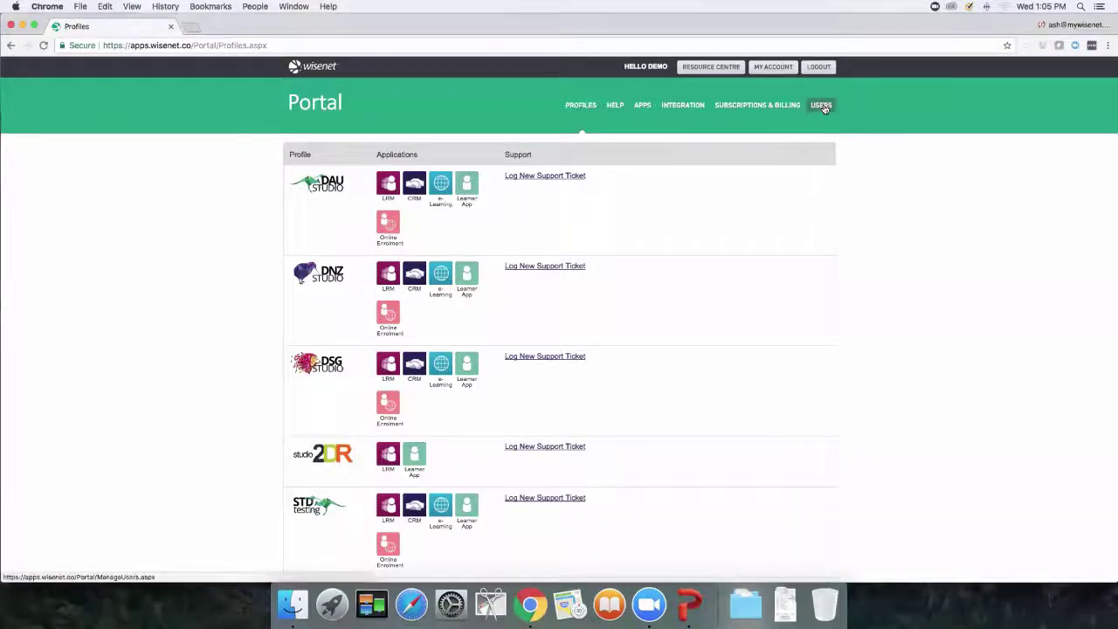
{"action": "left_click", "coordinate": [822, 107]}
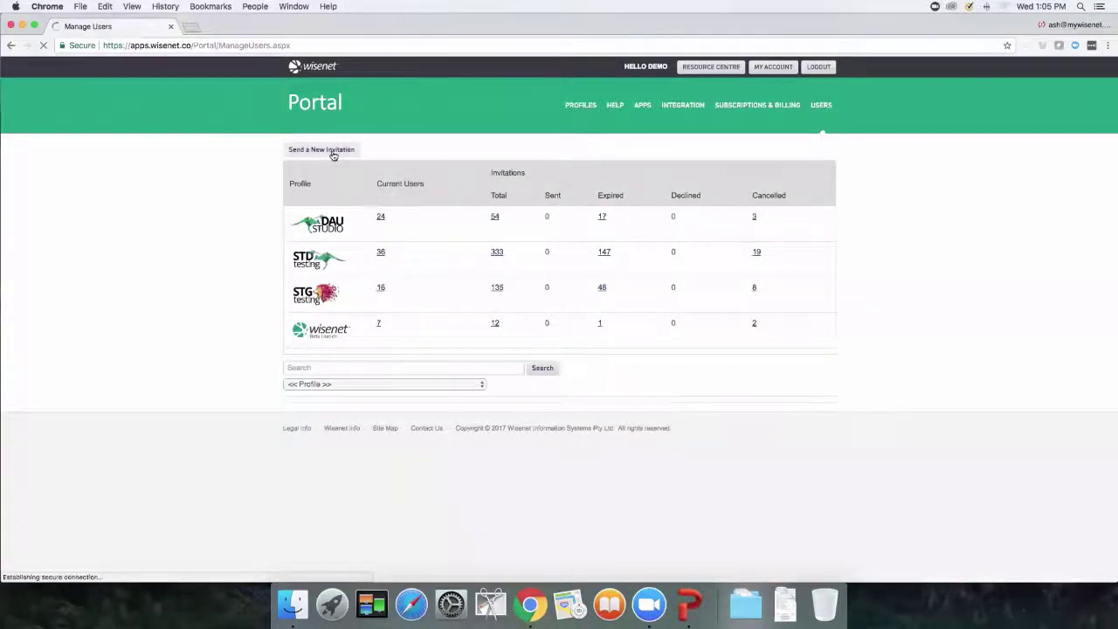
{"action": "left_click", "coordinate": [332, 154]}
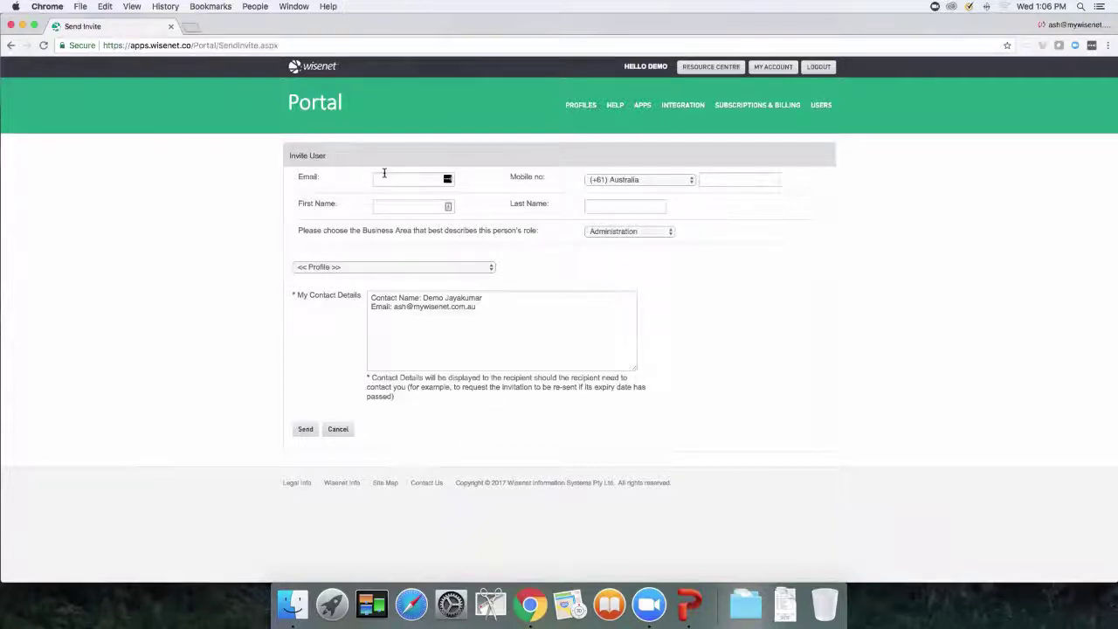
{"action": "left_click", "coordinate": [392, 202]}
{"action": "left_click", "coordinate": [589, 204]}
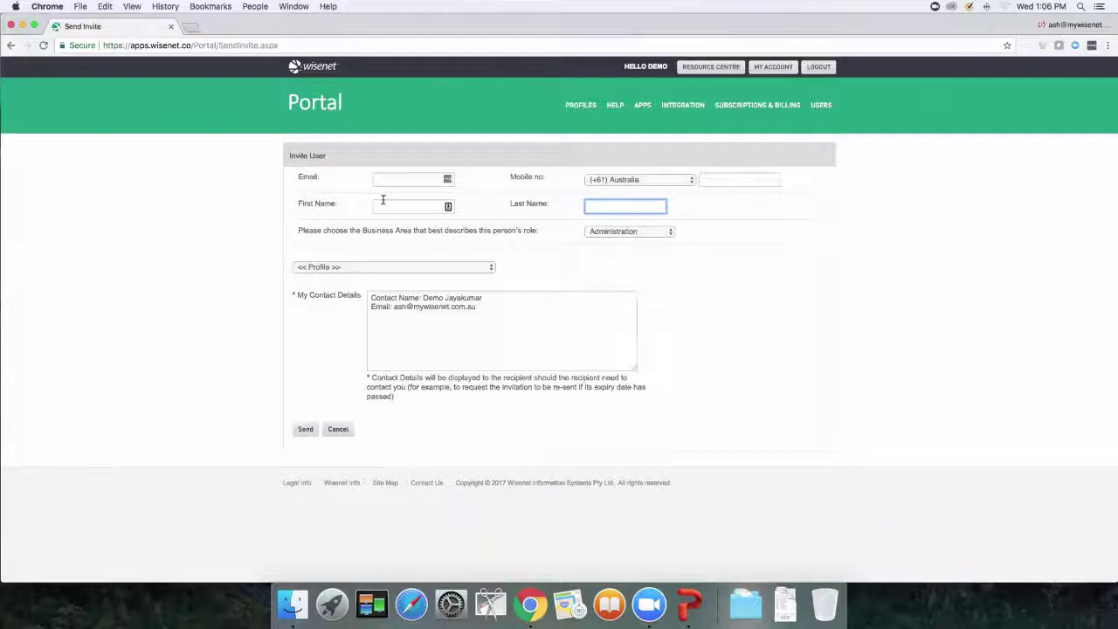
- Set the invitation's profile to Testing Australia - STD and its WiseNet access to Admin
{"action": "left_click", "coordinate": [363, 268]}
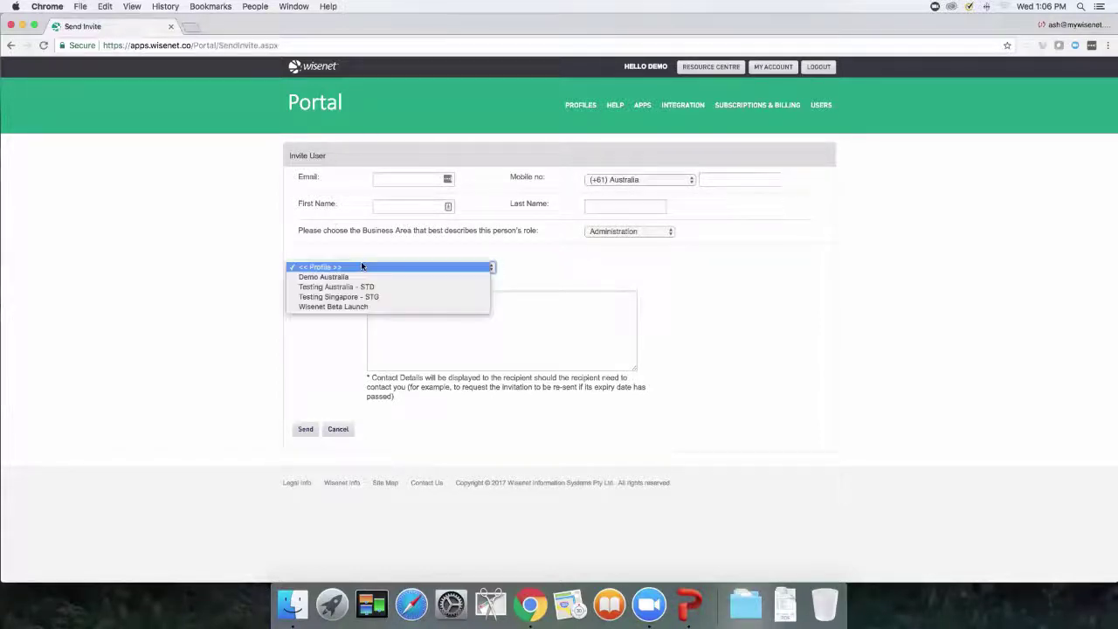
{"action": "left_click", "coordinate": [365, 288]}
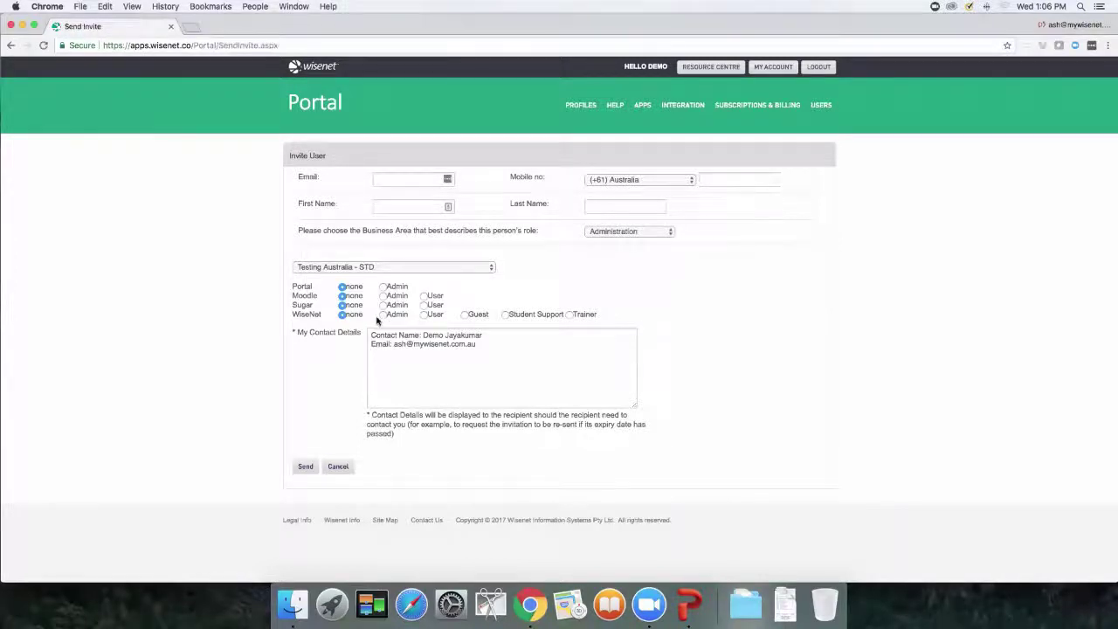
{"action": "left_click", "coordinate": [382, 315]}
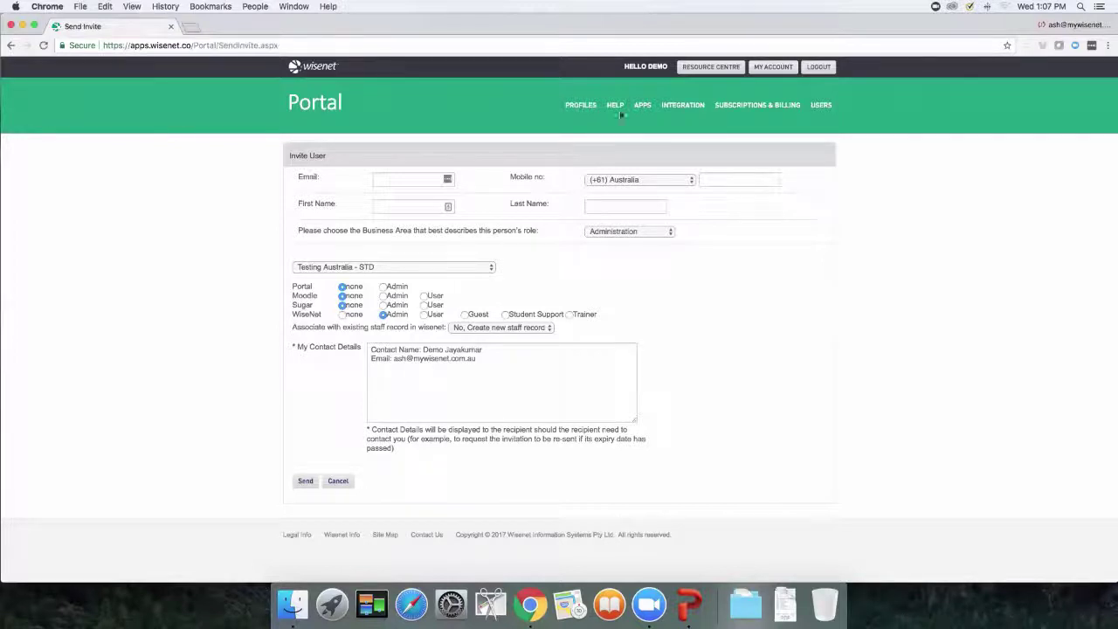
- Open the DAU Studio e-Learning site from the portal profiles and go to its Install plugins page in the site administration
{"action": "left_click", "coordinate": [581, 105]}
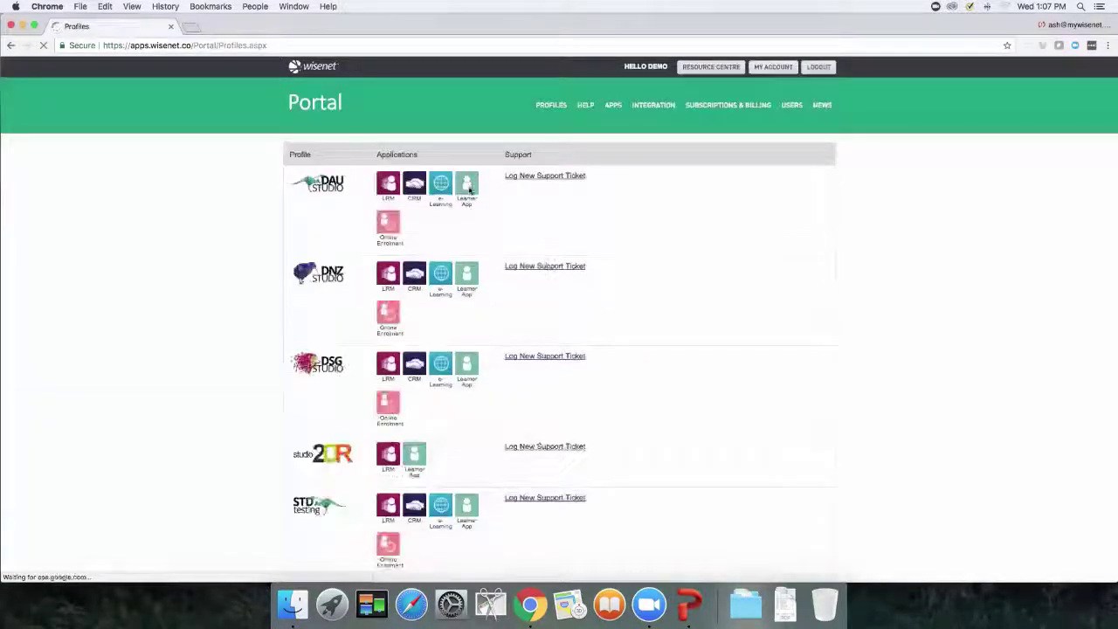
{"action": "left_click", "coordinate": [449, 196]}
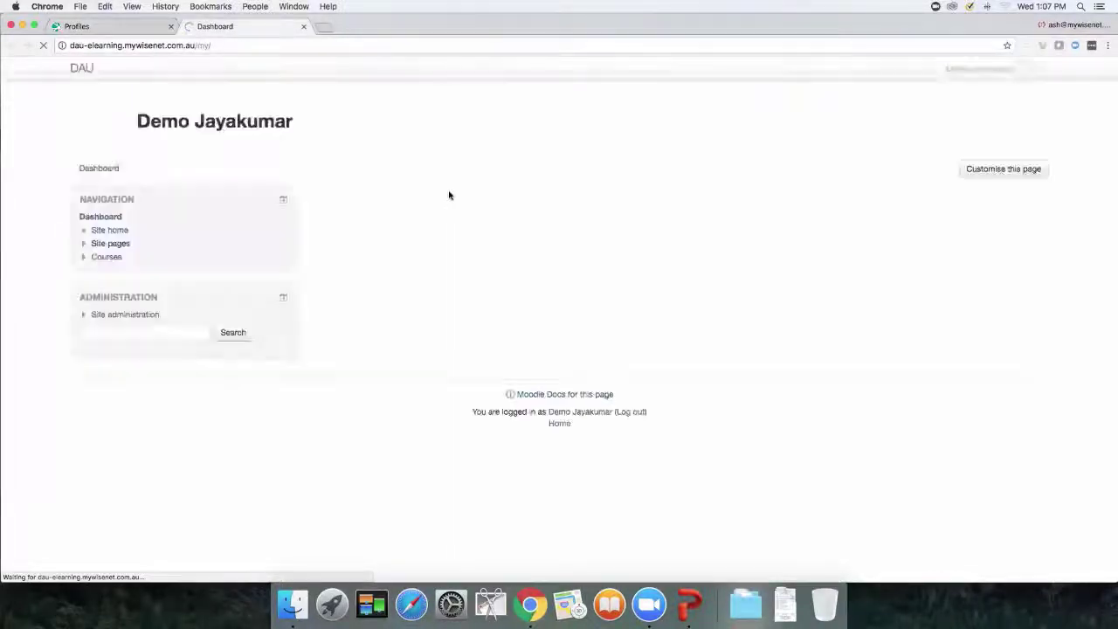
{"action": "left_click", "coordinate": [86, 315]}
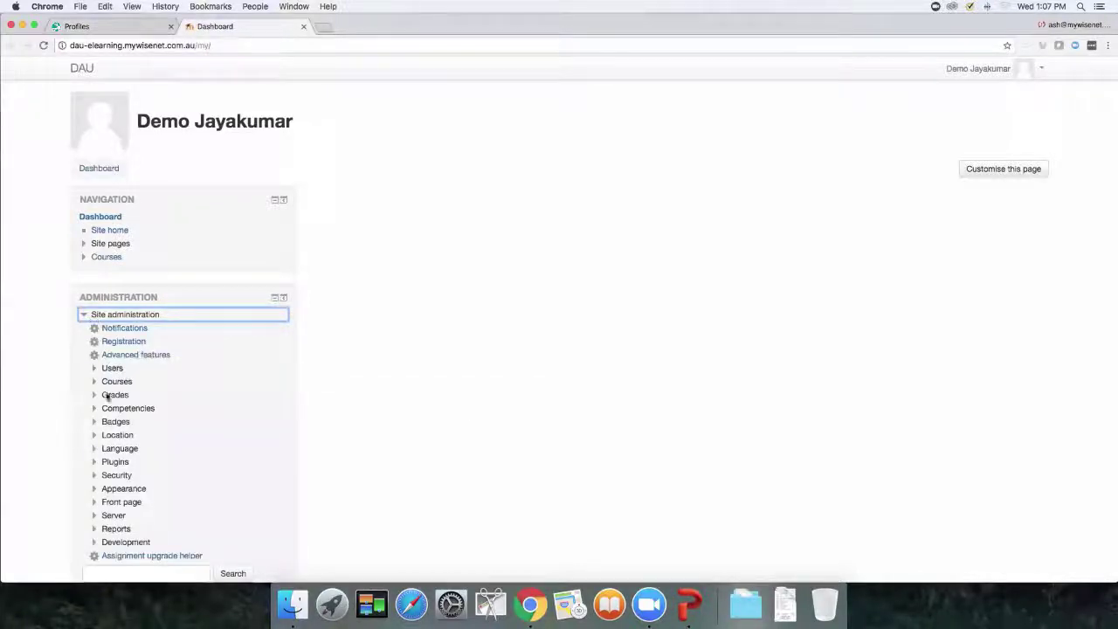
{"action": "left_click", "coordinate": [106, 464]}
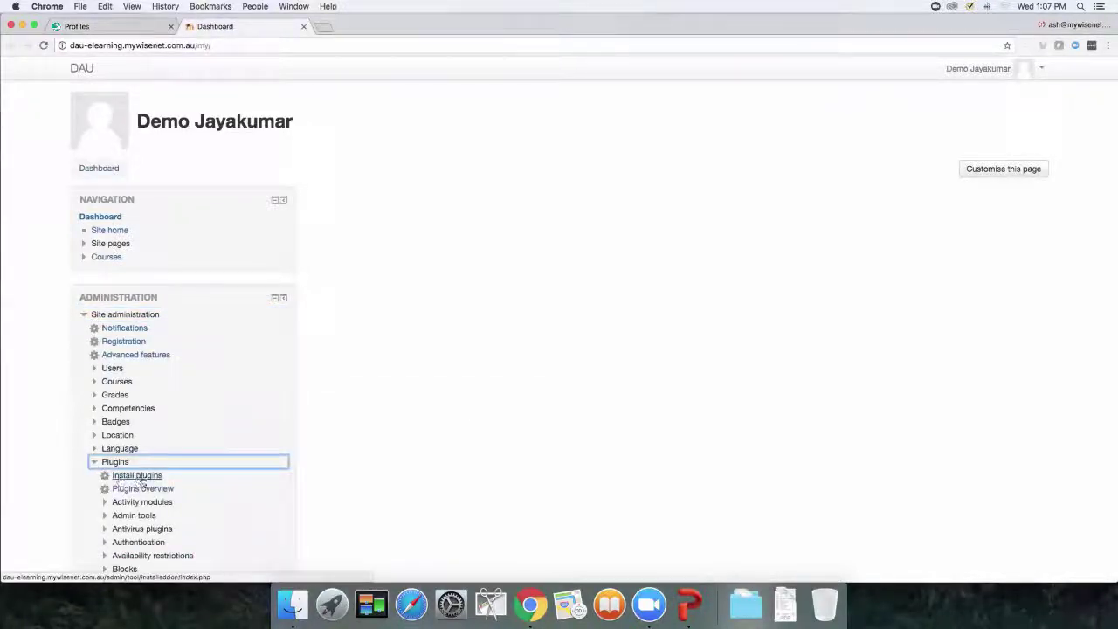
{"action": "left_click", "coordinate": [137, 476]}
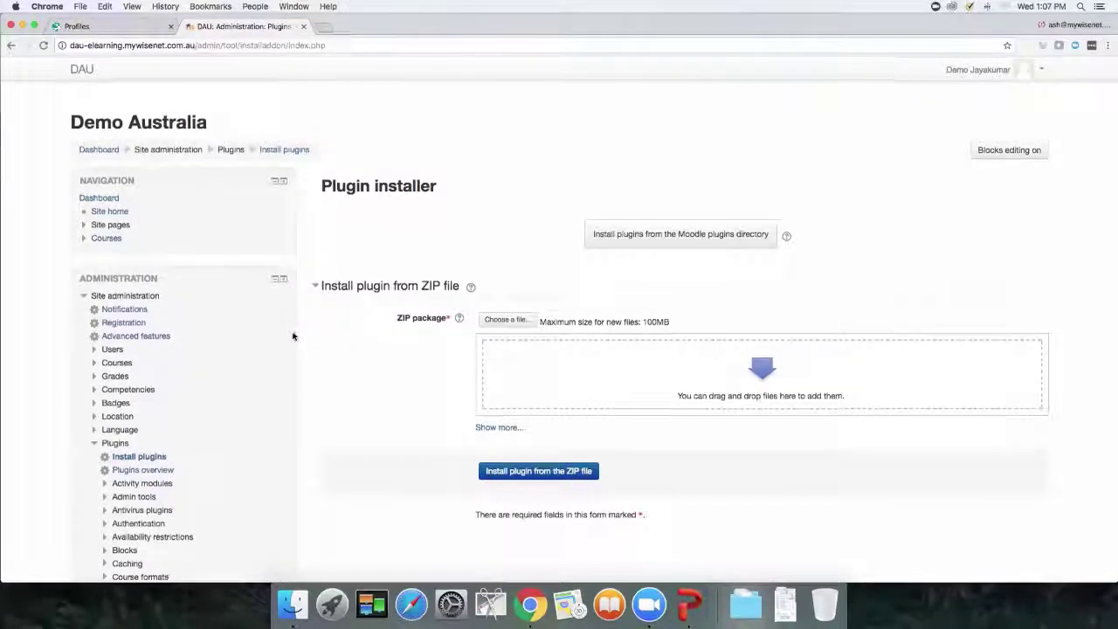
{"action": "scroll", "coordinate": [293, 336], "scroll_direction": "up", "scroll_amount": 1}
{"action": "scroll", "coordinate": [293, 336], "scroll_direction": "down", "scroll_amount": 5}
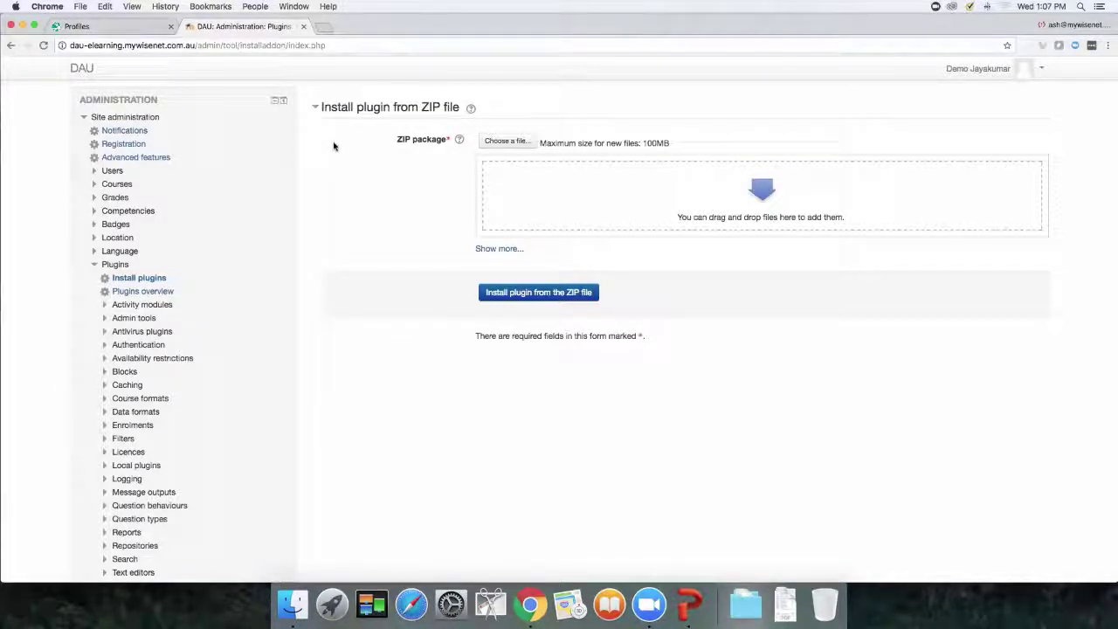
- Open learn.wisenet.co in a new browser tab and search its resources for "moodle"
{"action": "left_click", "coordinate": [324, 27]}
{"action": "type", "text": "learn.wisenet.co"}
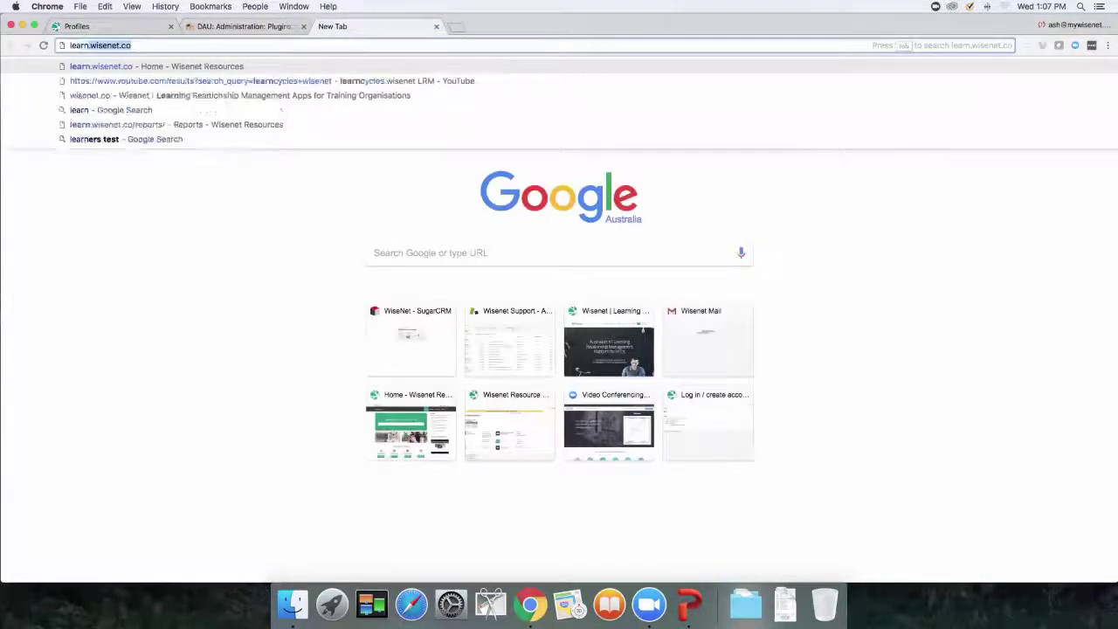
{"action": "key", "text": "Return"}
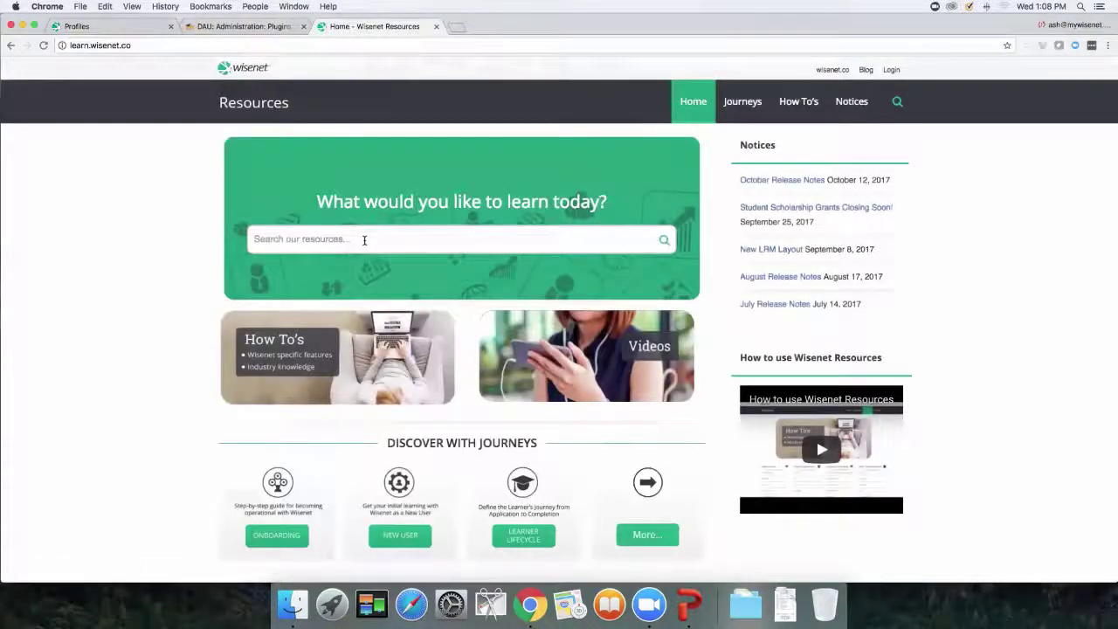
{"action": "left_click", "coordinate": [364, 240]}
{"action": "type", "text": "m"}
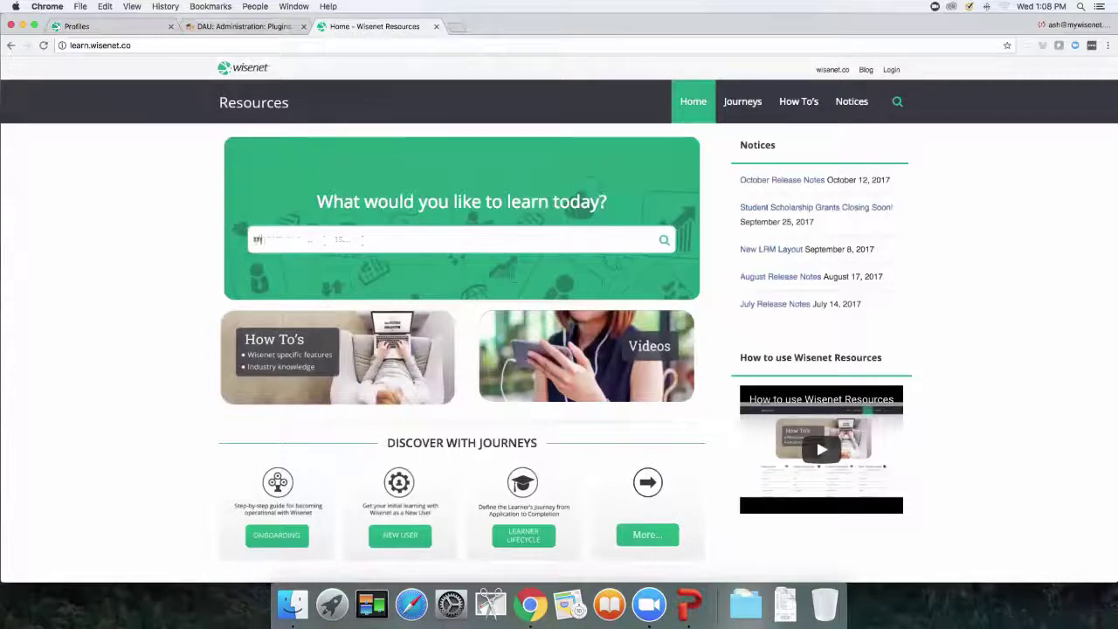
{"action": "type", "text": "oodle"}
{"action": "key", "text": "Return"}
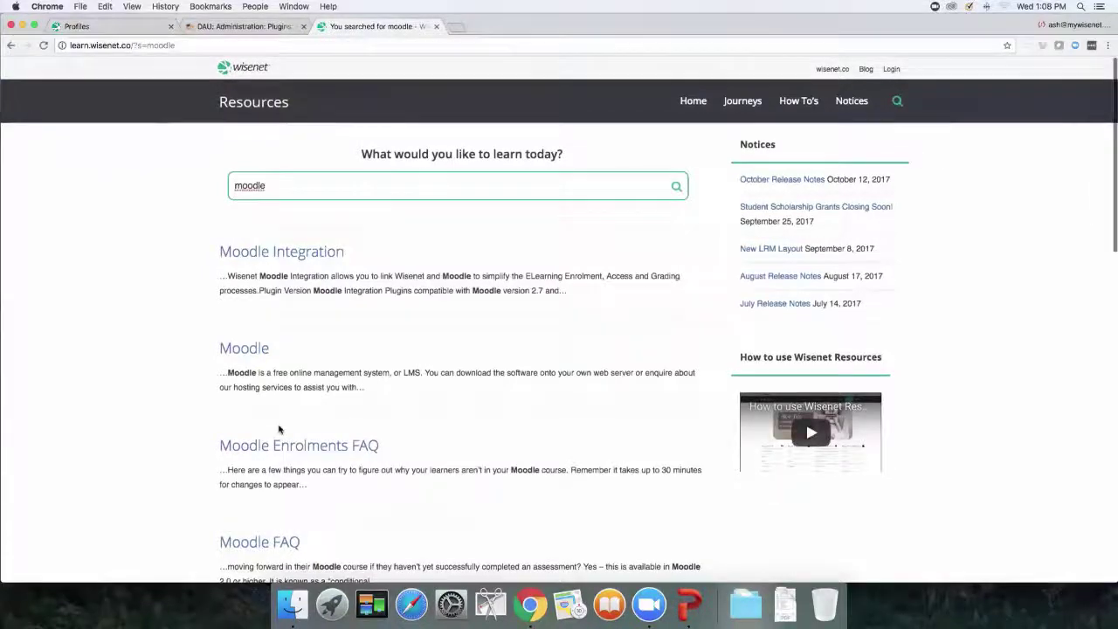
- Open the Moodle Integration resource and view its guide "How to Install and Configure Moodle Integration Plugins"
{"action": "left_click", "coordinate": [275, 255]}
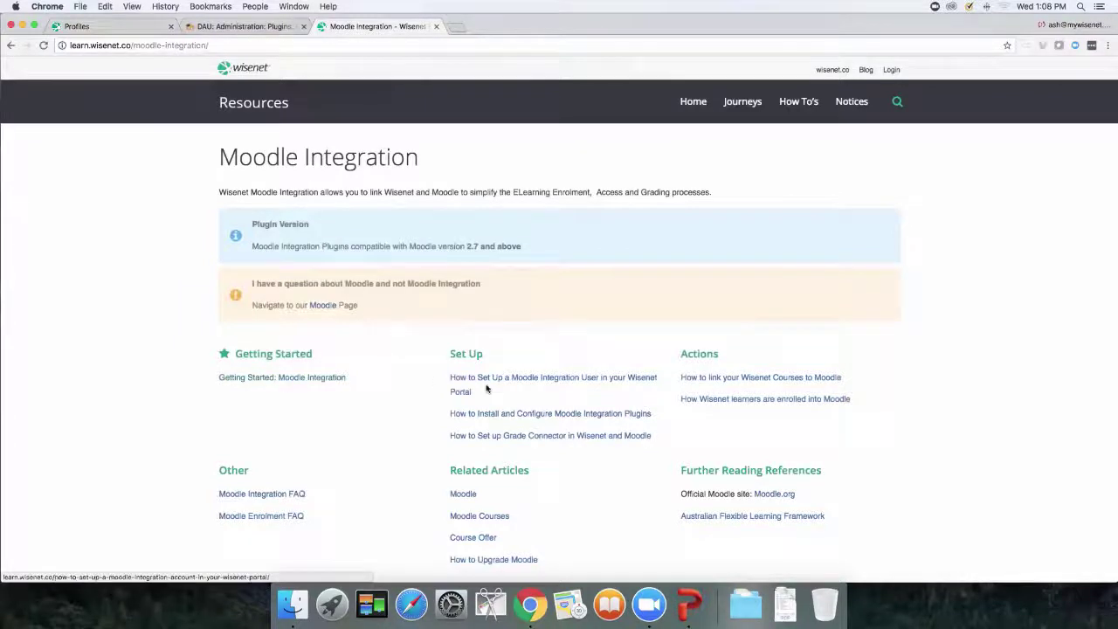
{"action": "left_click", "coordinate": [542, 415]}
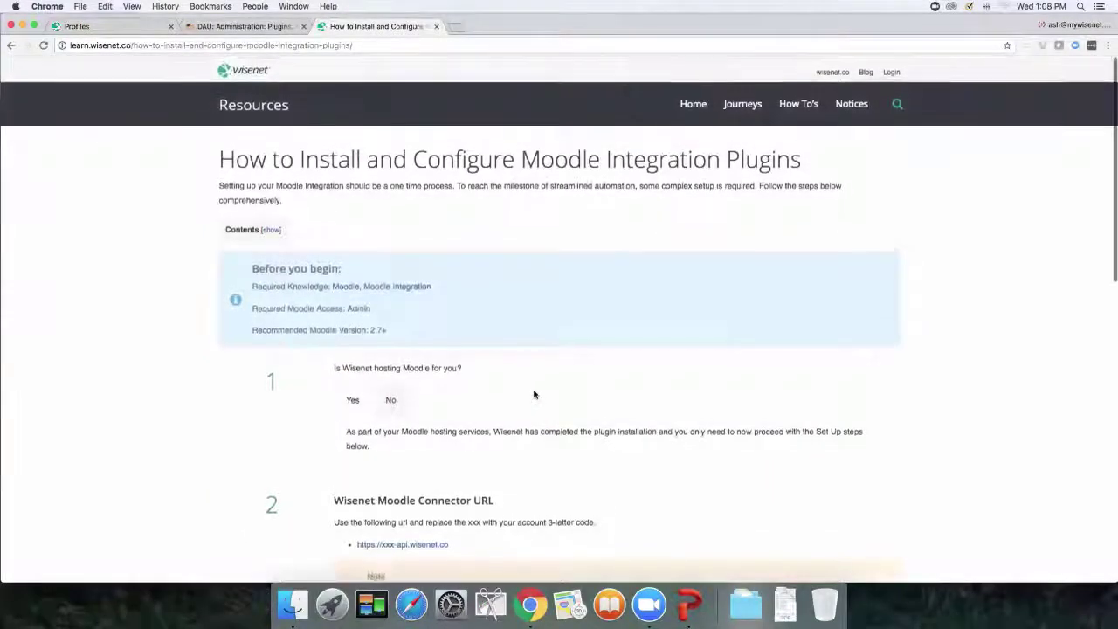
{"action": "scroll", "coordinate": [533, 393], "scroll_direction": "down", "scroll_amount": 5}
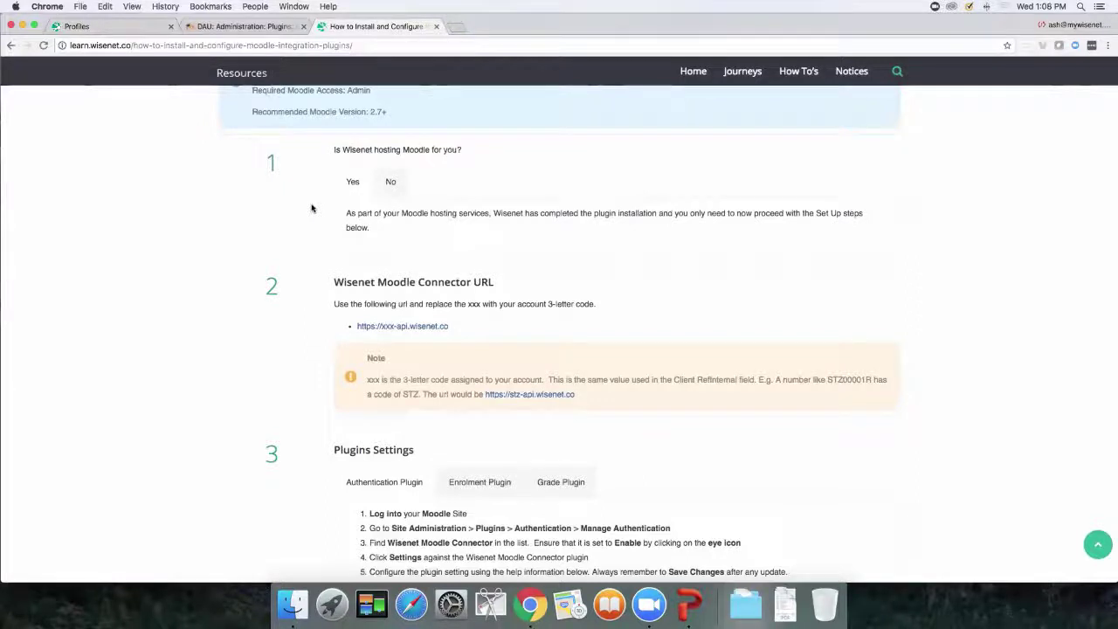
- Return to the Moodle site and examine the available course enrolment plugins on the Manage enrol plugins page
{"action": "left_click", "coordinate": [249, 28]}
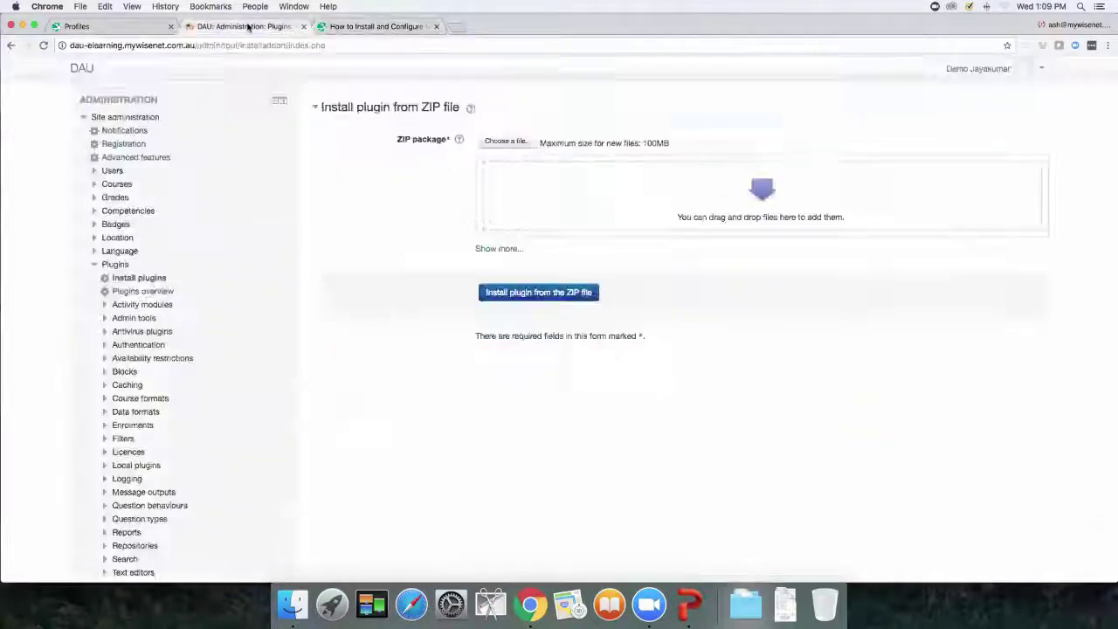
{"action": "left_click", "coordinate": [132, 426]}
{"action": "scroll", "coordinate": [200, 427], "scroll_direction": "up", "scroll_amount": 1}
{"action": "scroll", "coordinate": [200, 428], "scroll_direction": "down", "scroll_amount": 3}
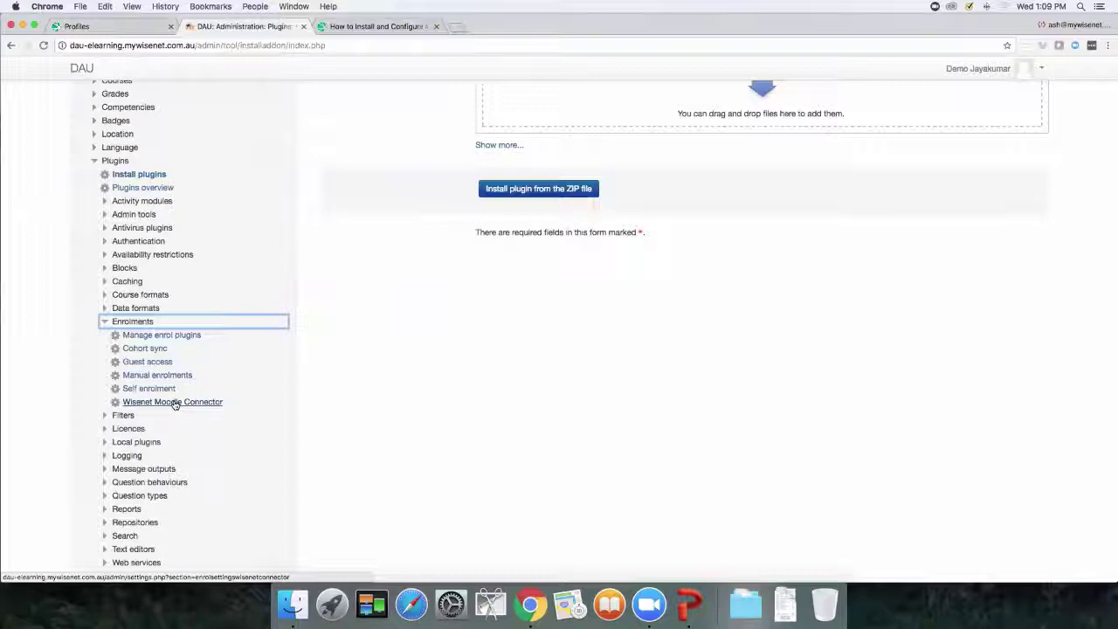
{"action": "left_click", "coordinate": [174, 336]}
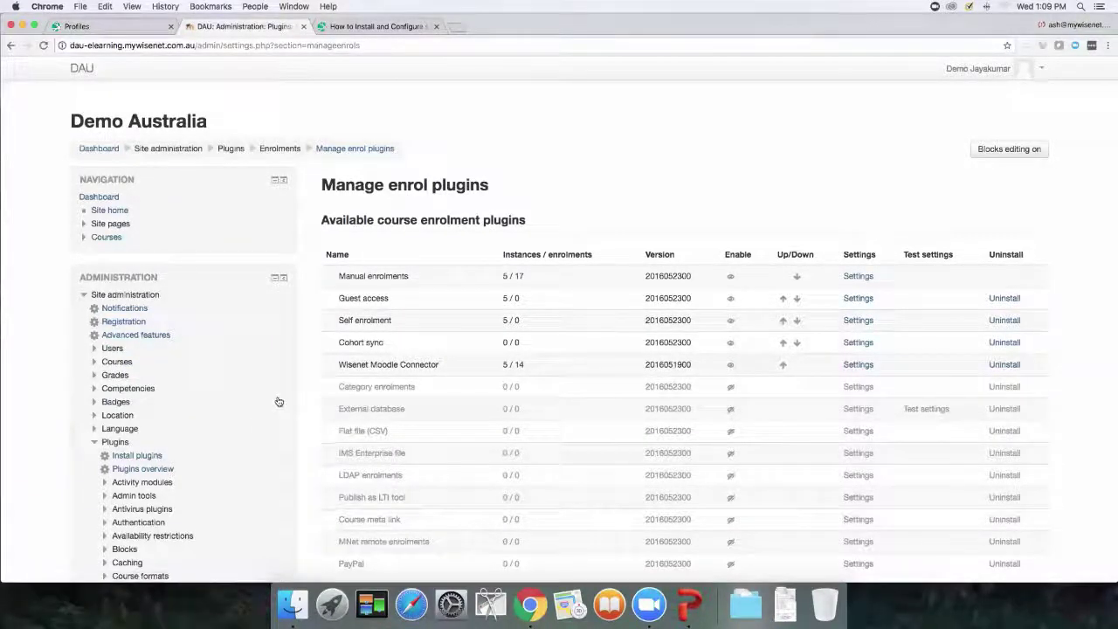
{"action": "scroll", "coordinate": [245, 394], "scroll_direction": "down", "scroll_amount": 10}
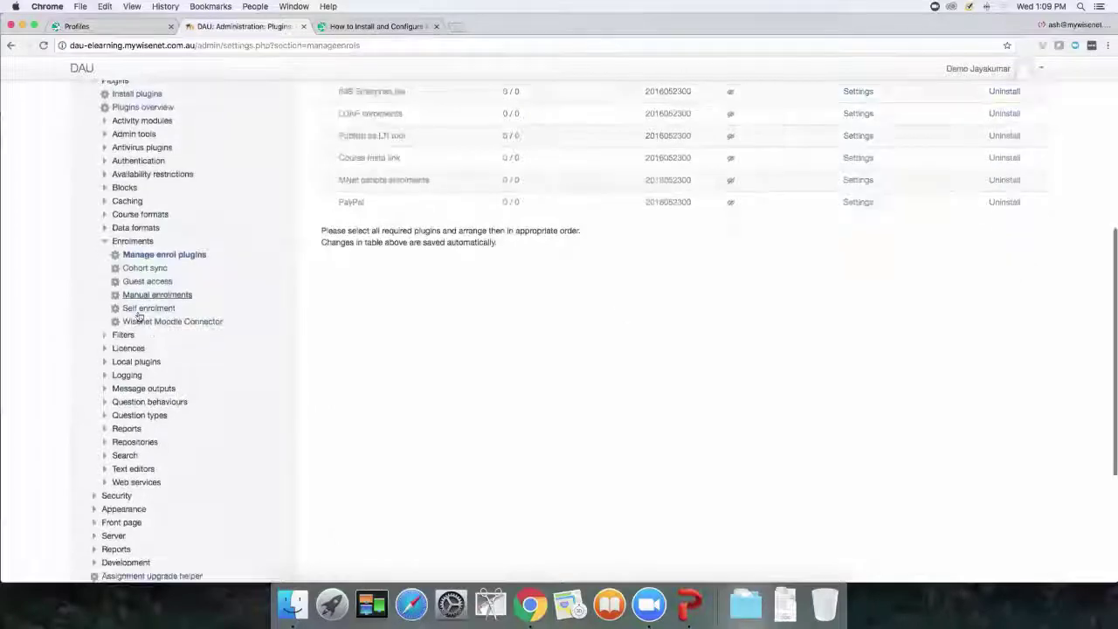
{"action": "scroll", "coordinate": [625, 306], "scroll_direction": "up", "scroll_amount": 7}
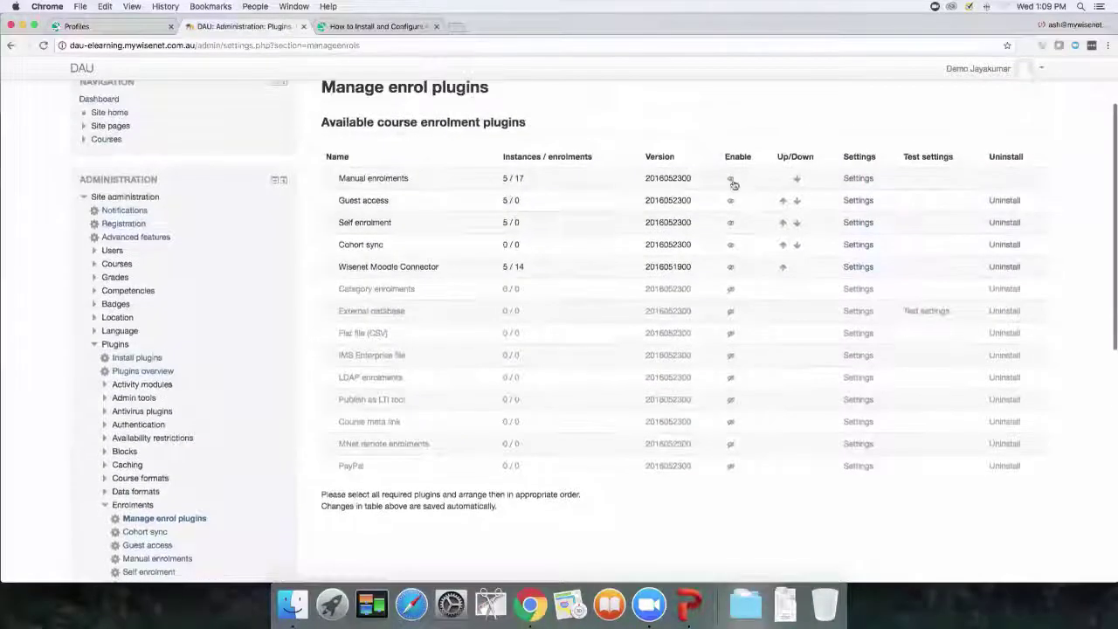
{"action": "scroll", "coordinate": [208, 478], "scroll_direction": "down", "scroll_amount": 2}
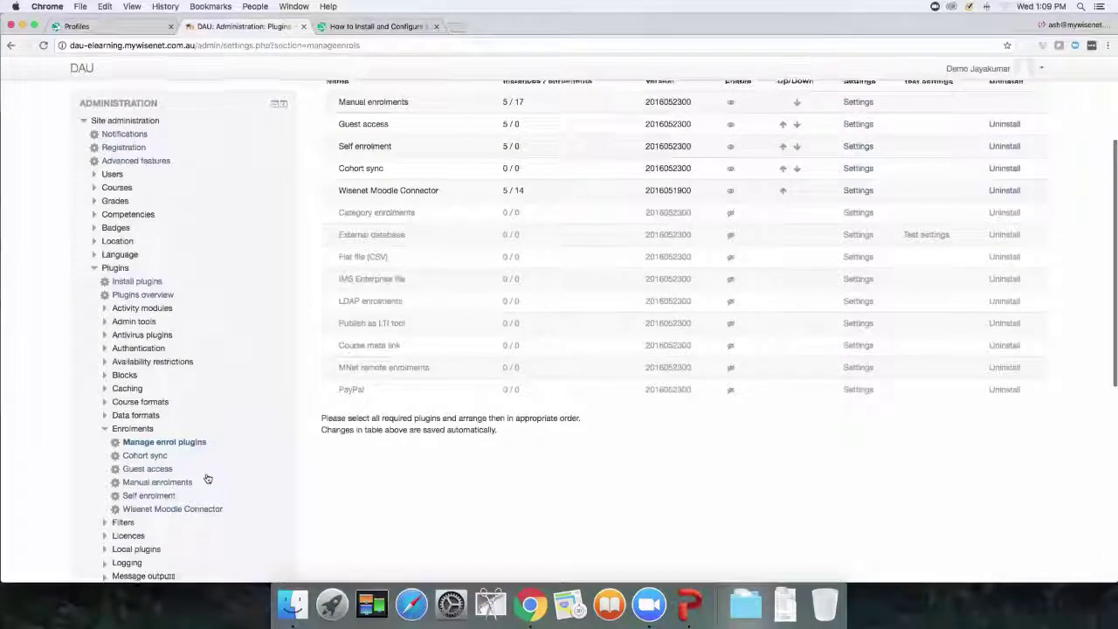
- Open the Wisenet Moodle Connector enrolment settings and check in the guide how the three-letter account code forms the connector URL
{"action": "scroll", "coordinate": [208, 478], "scroll_direction": "down", "scroll_amount": 1}
{"action": "left_click", "coordinate": [201, 471]}
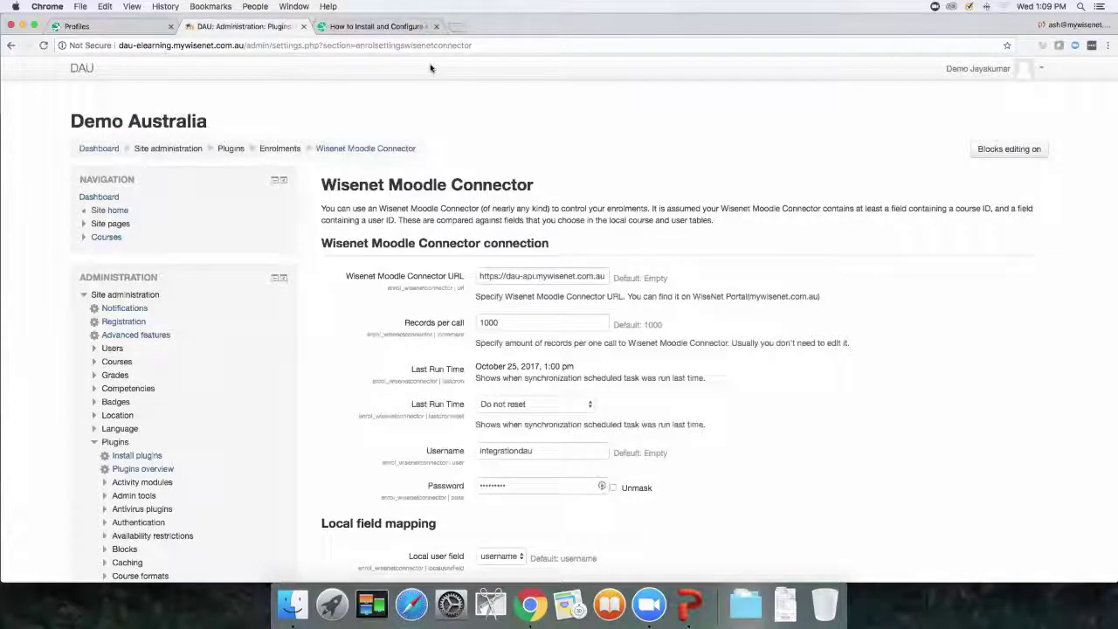
{"action": "left_click", "coordinate": [367, 29]}
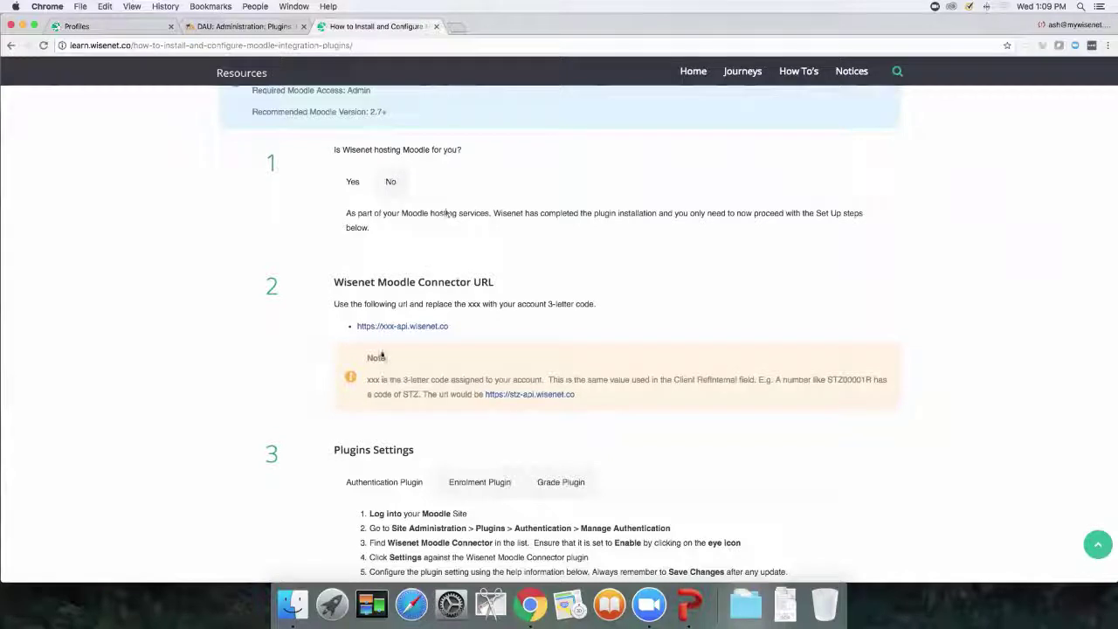
{"action": "double_click", "coordinate": [474, 304]}
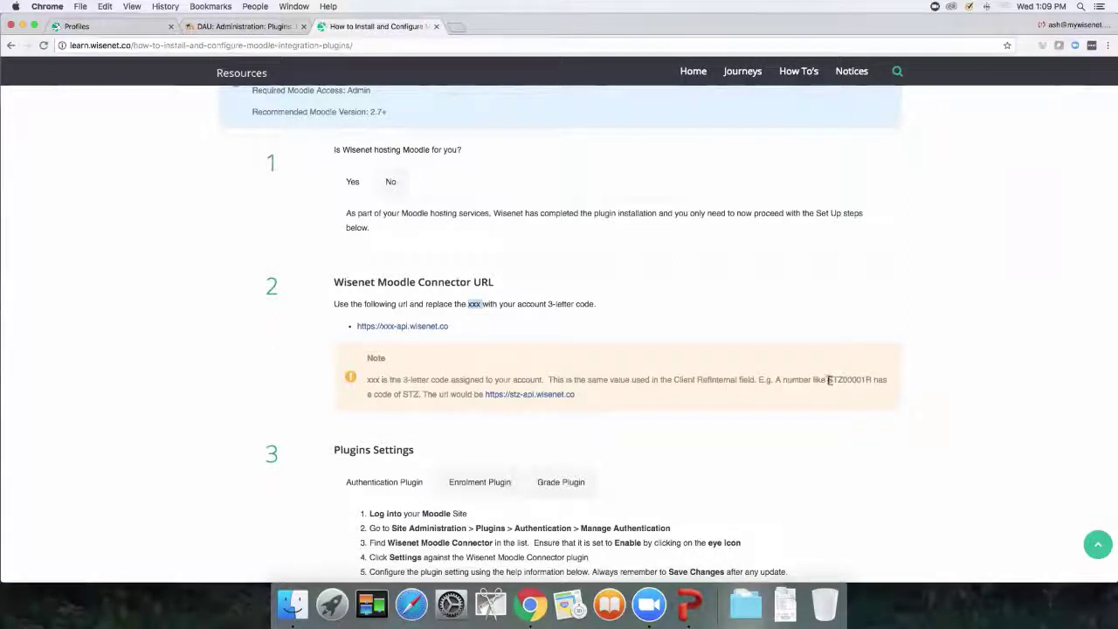
{"action": "left_click_drag", "start_coordinate": [826, 381], "coordinate": [841, 380]}
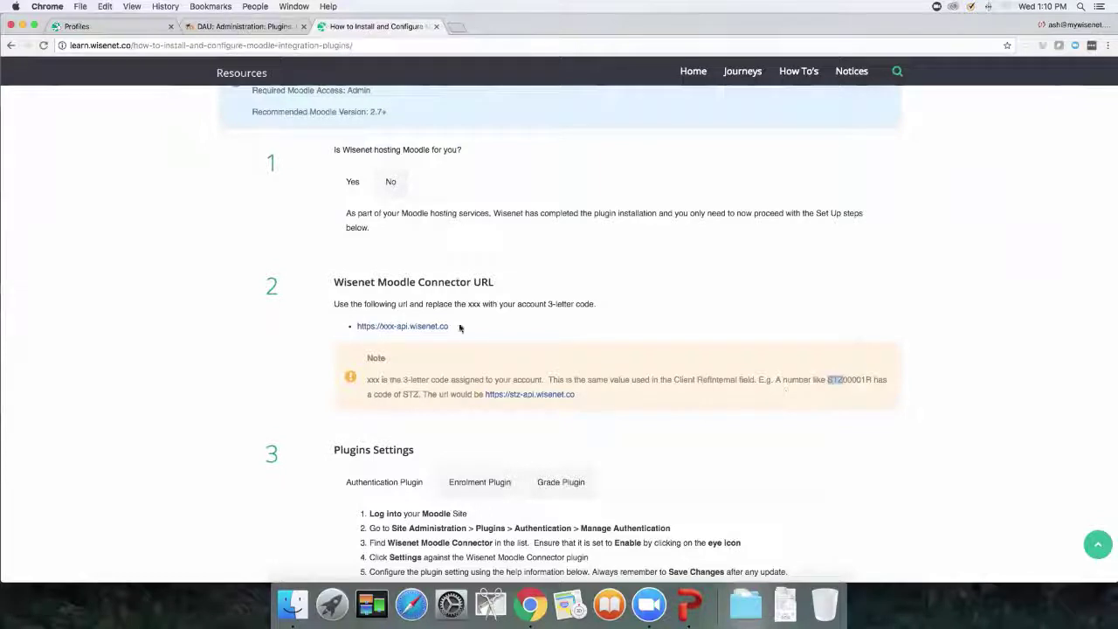
- Back in the Wisenet Moodle Connector settings, examine the connection details, local field mapping and remote enrolment sync options
{"action": "left_click", "coordinate": [258, 27]}
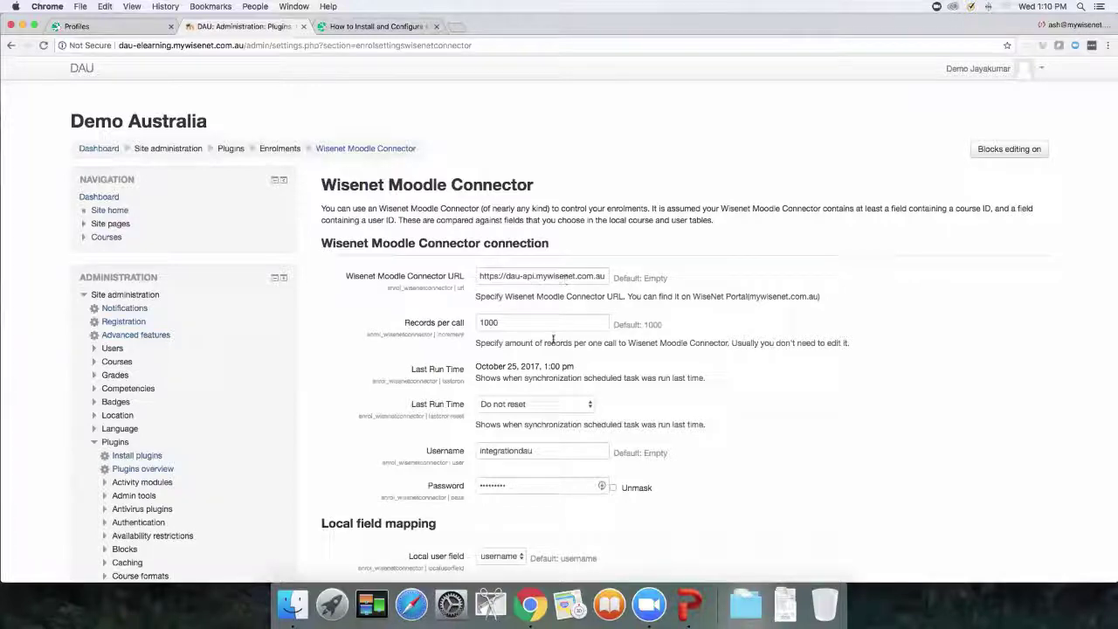
{"action": "scroll", "coordinate": [454, 279], "scroll_direction": "down", "scroll_amount": 3}
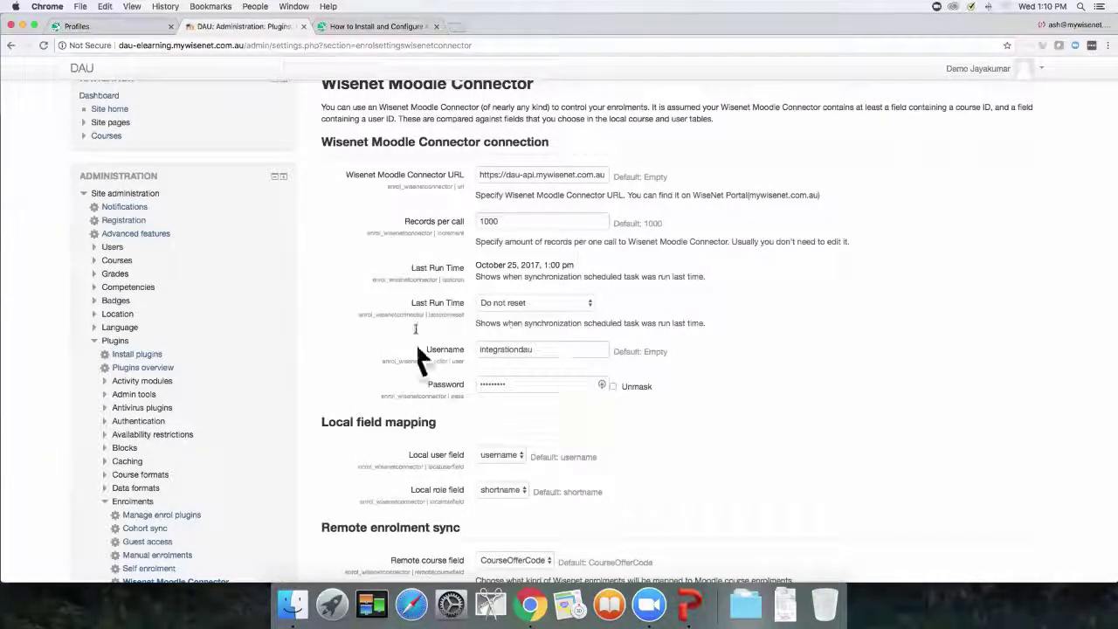
{"action": "left_click", "coordinate": [492, 384]}
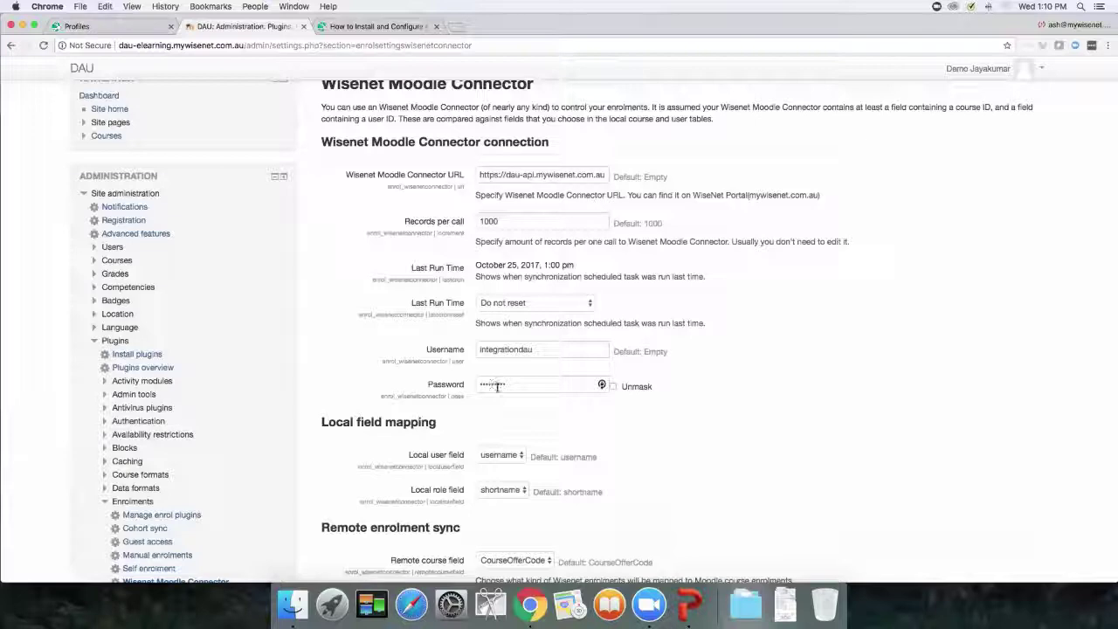
{"action": "scroll", "coordinate": [380, 465], "scroll_direction": "down", "scroll_amount": 5}
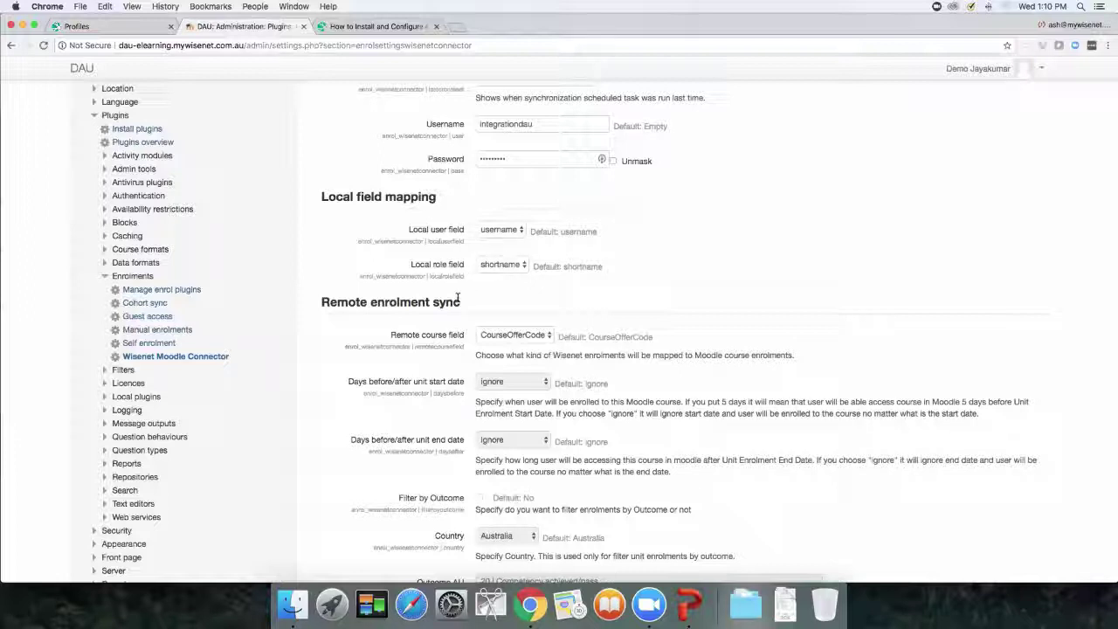
{"action": "scroll", "coordinate": [456, 298], "scroll_direction": "down", "scroll_amount": 2}
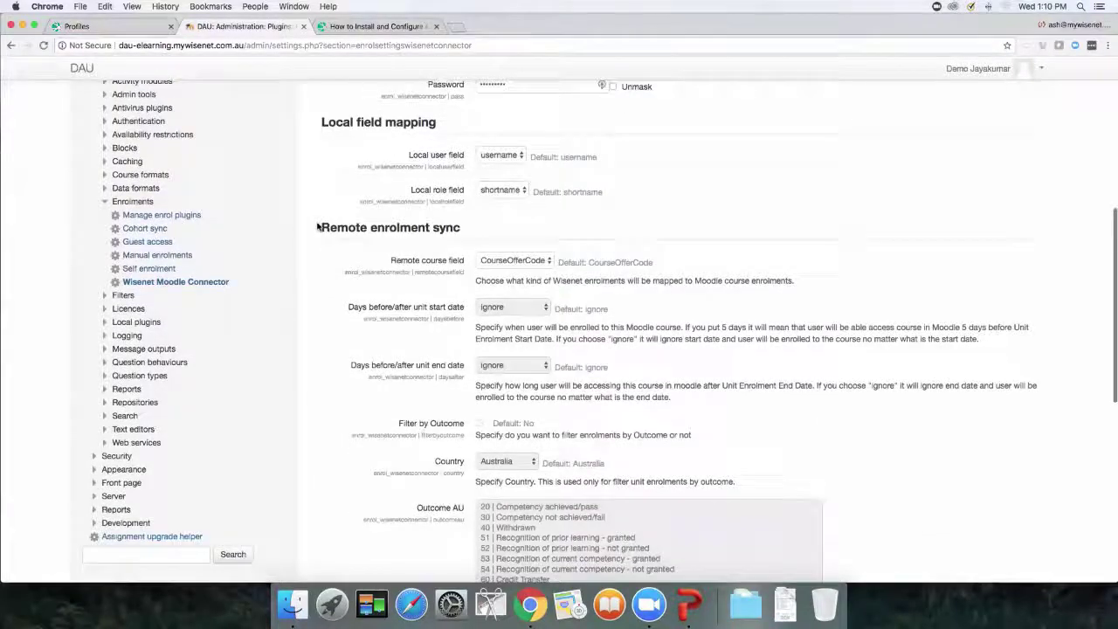
- In the remote enrolment sync settings, set the remote course field to UnitOfferCode
{"action": "left_click_drag", "start_coordinate": [319, 226], "coordinate": [483, 226]}
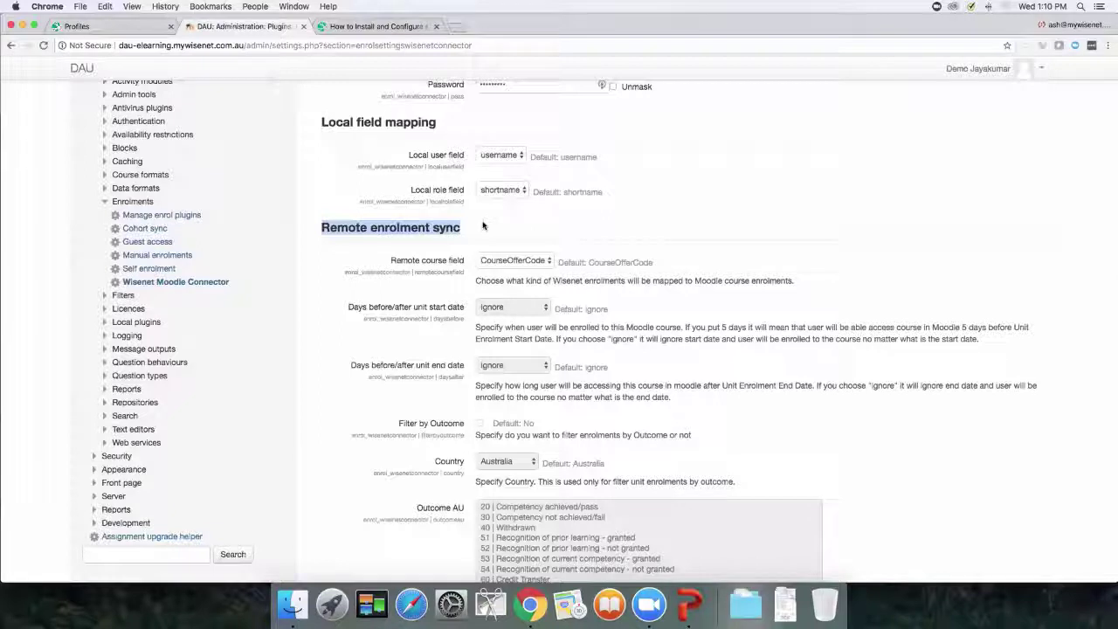
{"action": "left_click", "coordinate": [509, 261]}
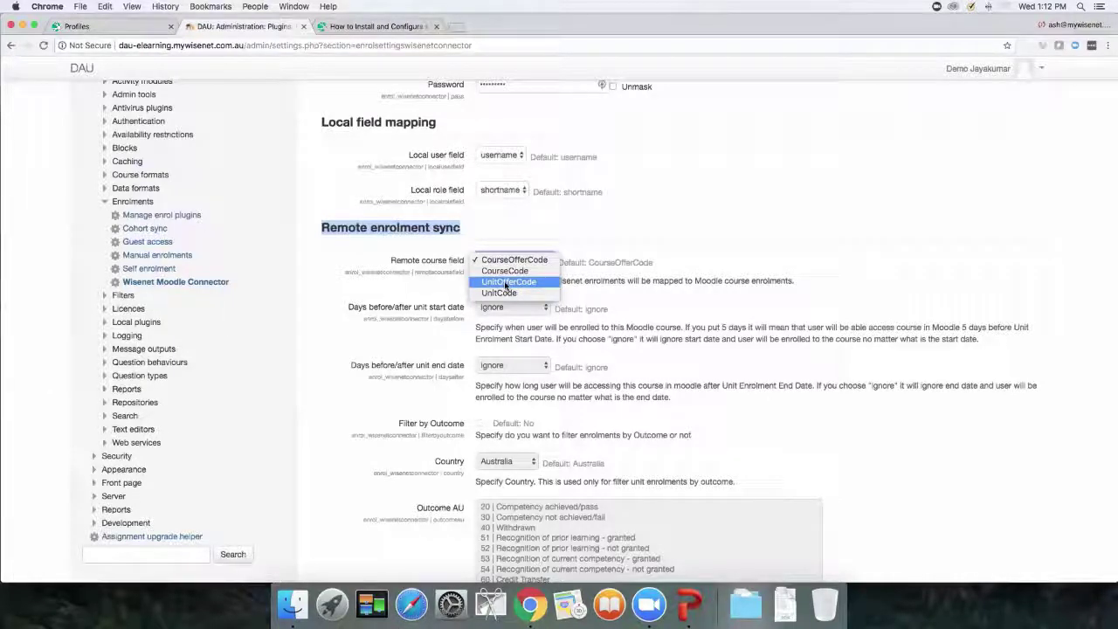
{"action": "left_click", "coordinate": [504, 282]}
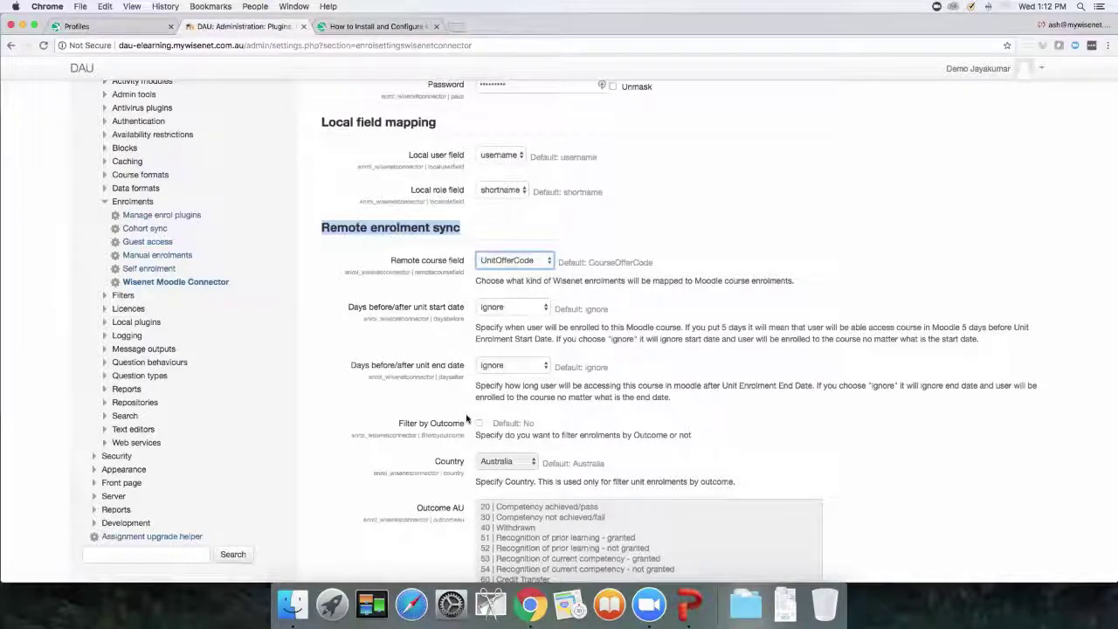
- Set student enrolment to start 5 days before the unit start date and end 5 days after the unit end date
{"action": "left_click", "coordinate": [523, 307]}
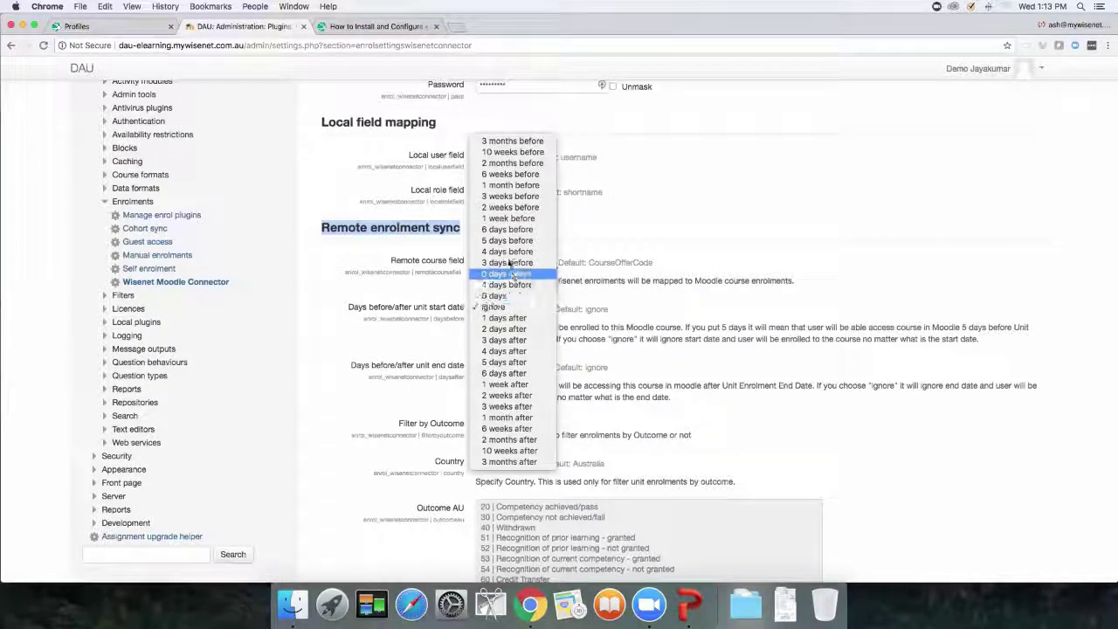
{"action": "left_click", "coordinate": [505, 365]}
{"action": "left_click", "coordinate": [504, 365]}
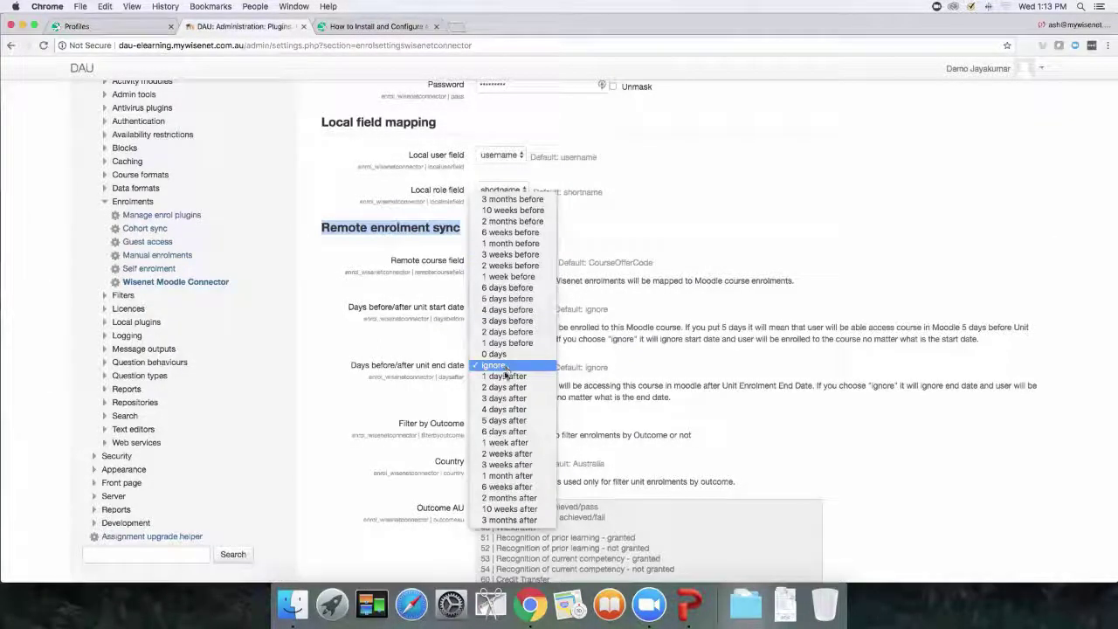
{"action": "left_click", "coordinate": [505, 420]}
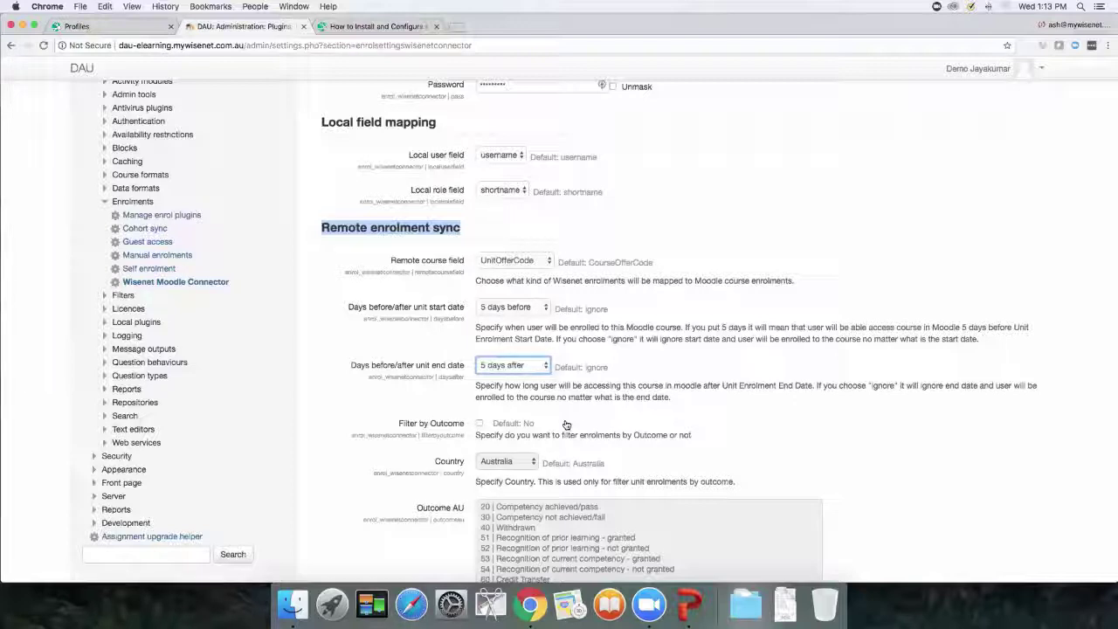
- Enable filtering by outcome and select the Australian outcome "70 | Continuing enrolment"
{"action": "scroll", "coordinate": [442, 409], "scroll_direction": "down", "scroll_amount": 3}
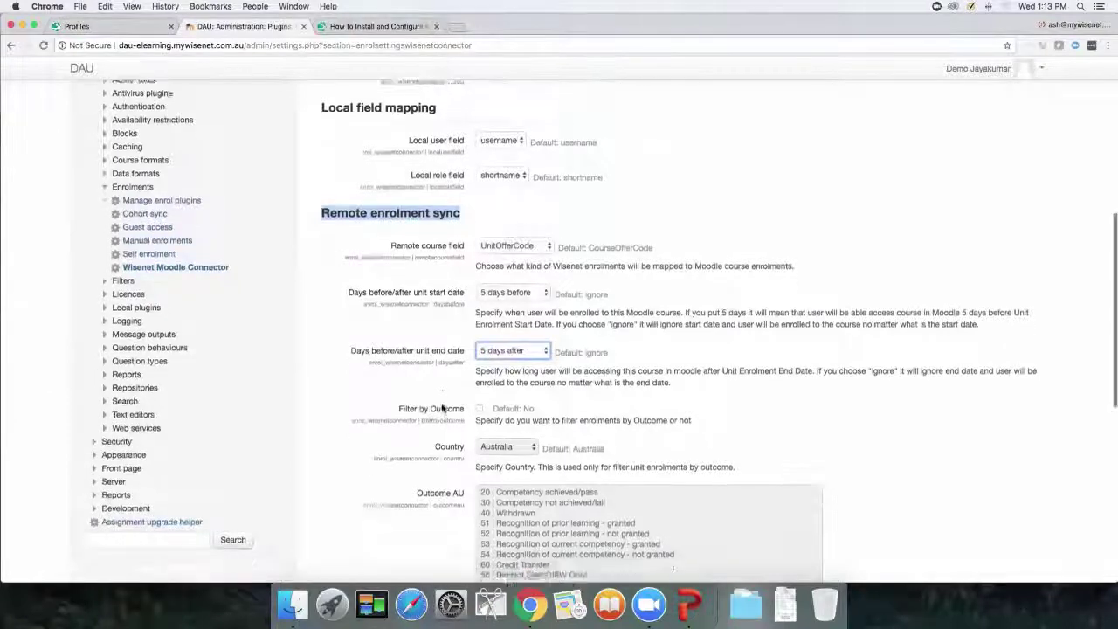
{"action": "left_click", "coordinate": [479, 339]}
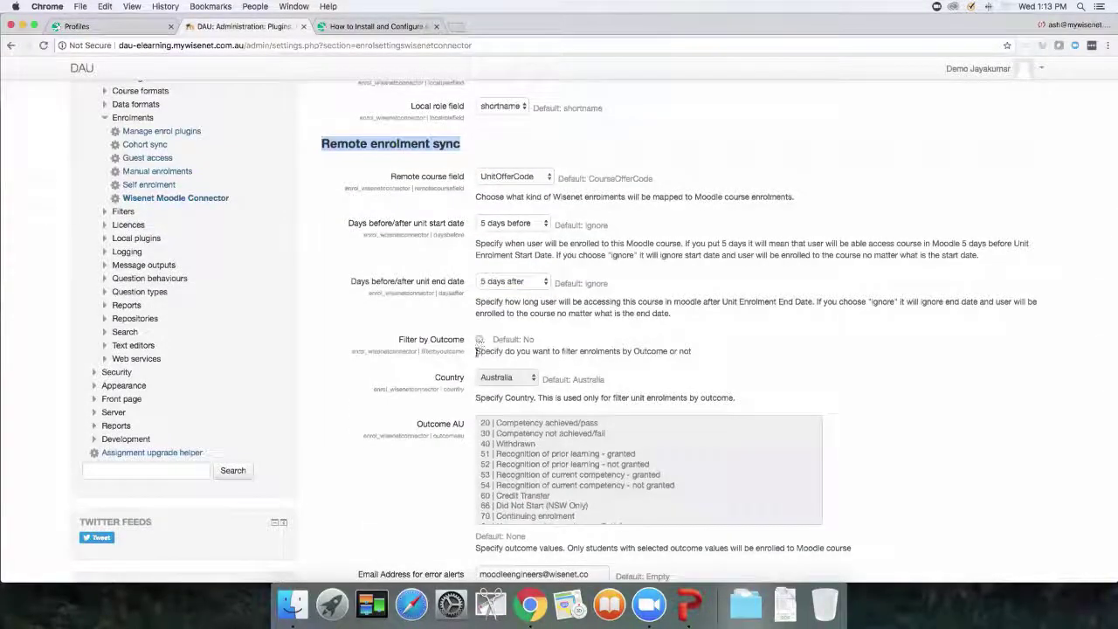
{"action": "scroll", "coordinate": [602, 471], "scroll_direction": "down", "scroll_amount": 4}
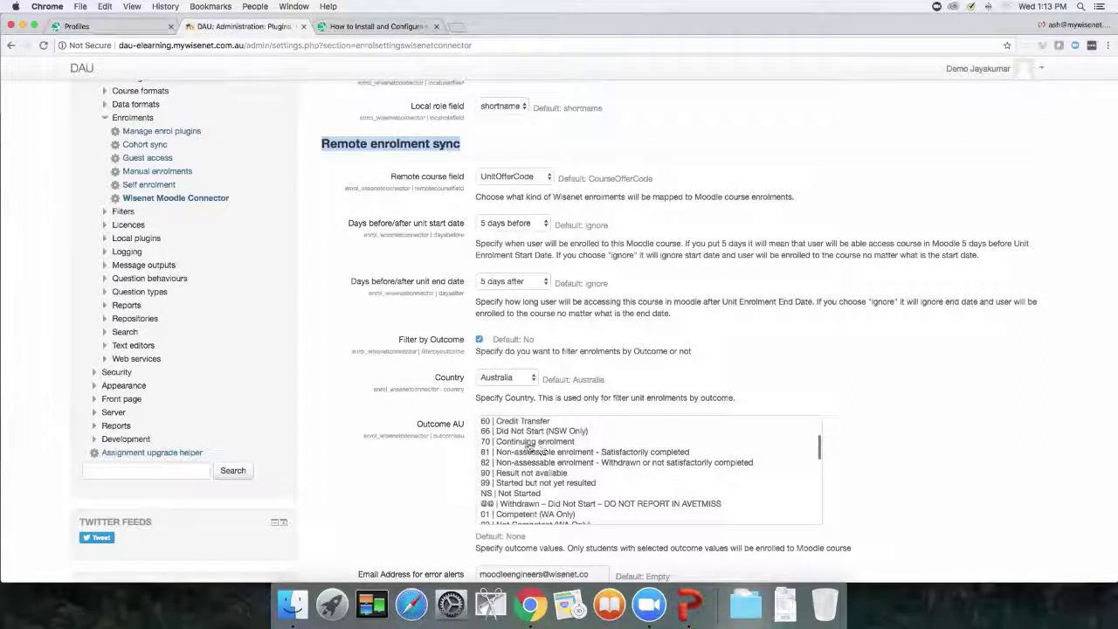
{"action": "left_click", "coordinate": [529, 443]}
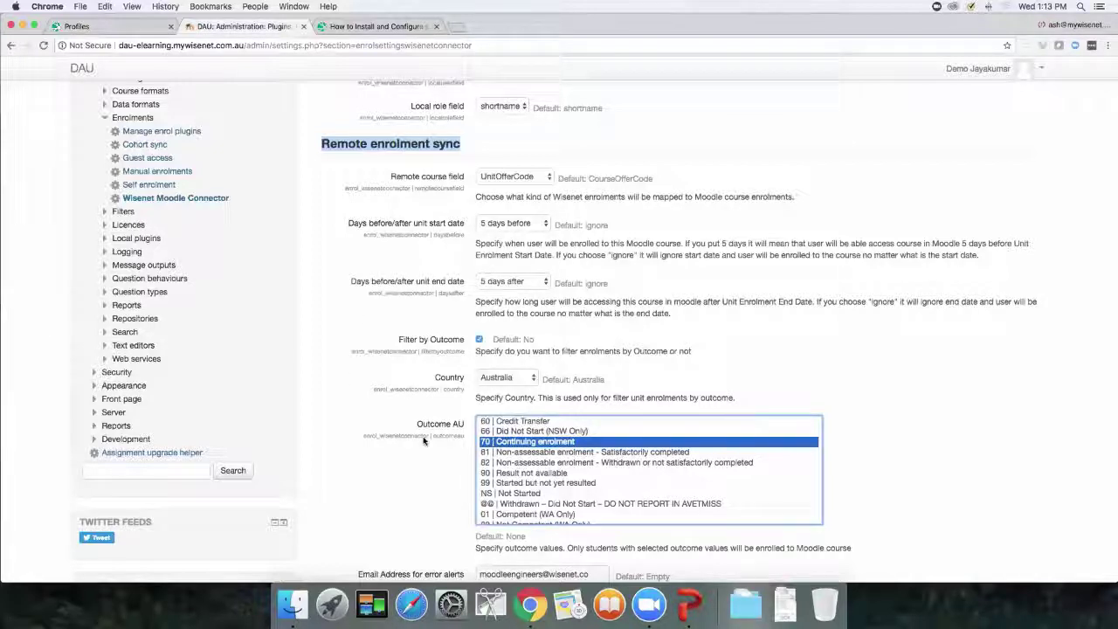
- Examine the remaining enrolment settings, including the choices for the default role and the external unenrol action
{"action": "scroll", "coordinate": [423, 445], "scroll_direction": "down", "scroll_amount": 5}
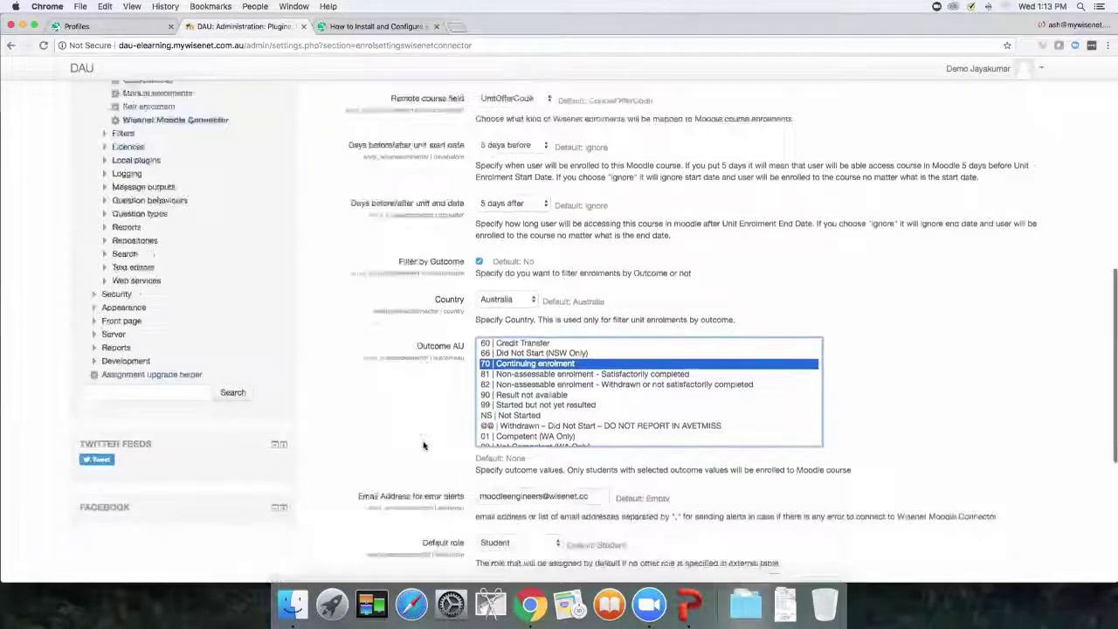
{"action": "scroll", "coordinate": [424, 445], "scroll_direction": "down", "scroll_amount": 2}
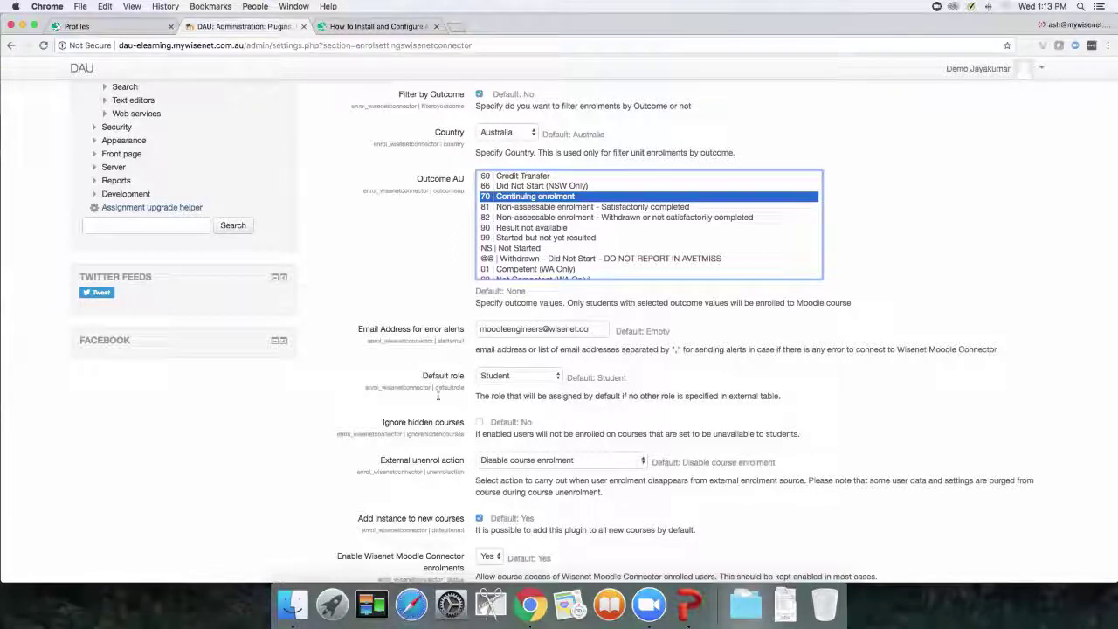
{"action": "left_click", "coordinate": [527, 379]}
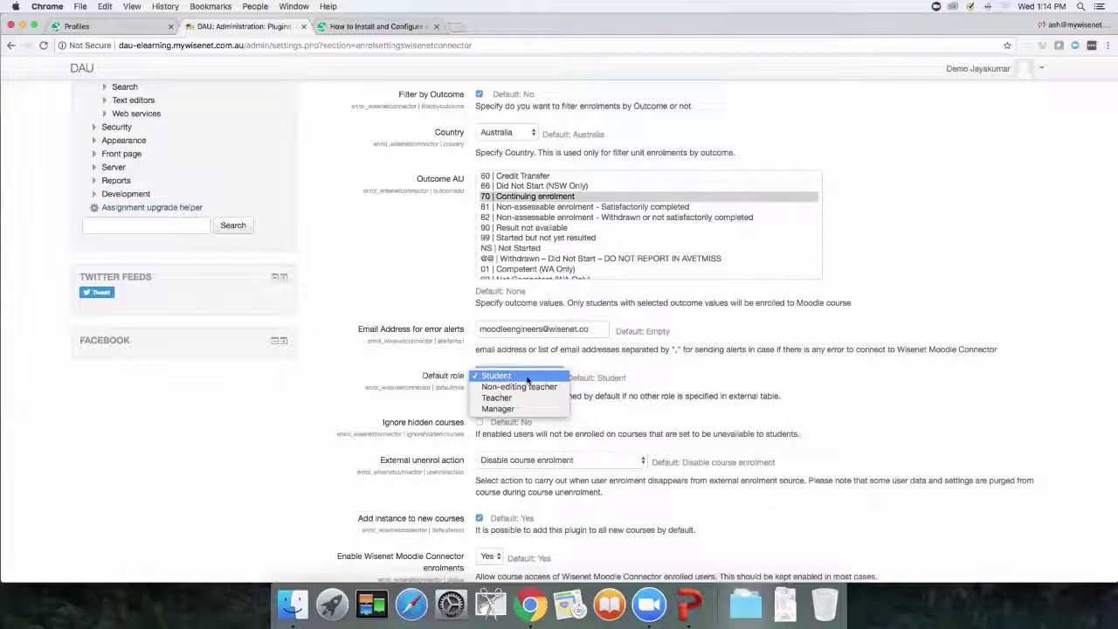
{"action": "left_click", "coordinate": [427, 407]}
{"action": "scroll", "coordinate": [427, 407], "scroll_direction": "down", "scroll_amount": 3}
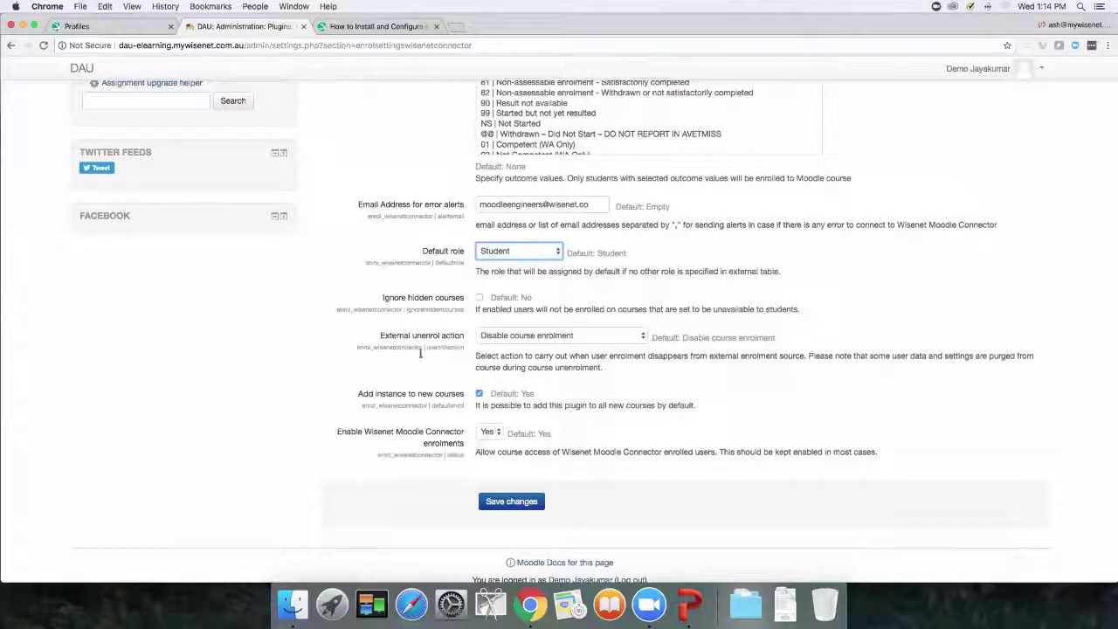
{"action": "left_click", "coordinate": [521, 340]}
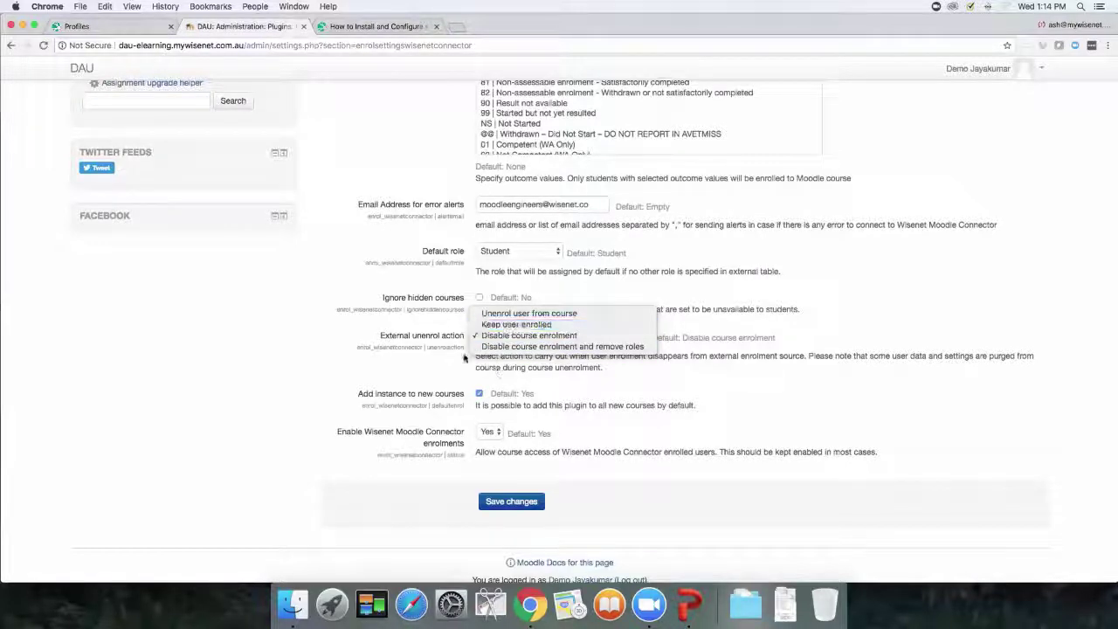
{"action": "left_click", "coordinate": [446, 373]}
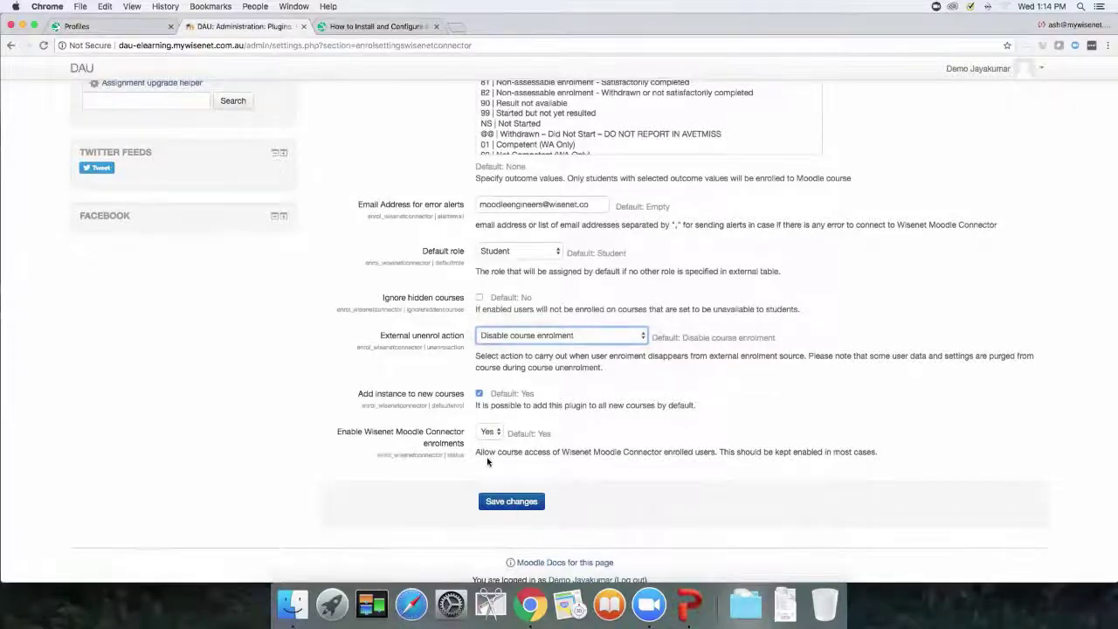
- Review the connector's enrolment settings again, including the available remote course field options
{"action": "scroll", "coordinate": [489, 463], "scroll_direction": "down", "scroll_amount": 1}
{"action": "scroll", "coordinate": [487, 463], "scroll_direction": "up", "scroll_amount": 8}
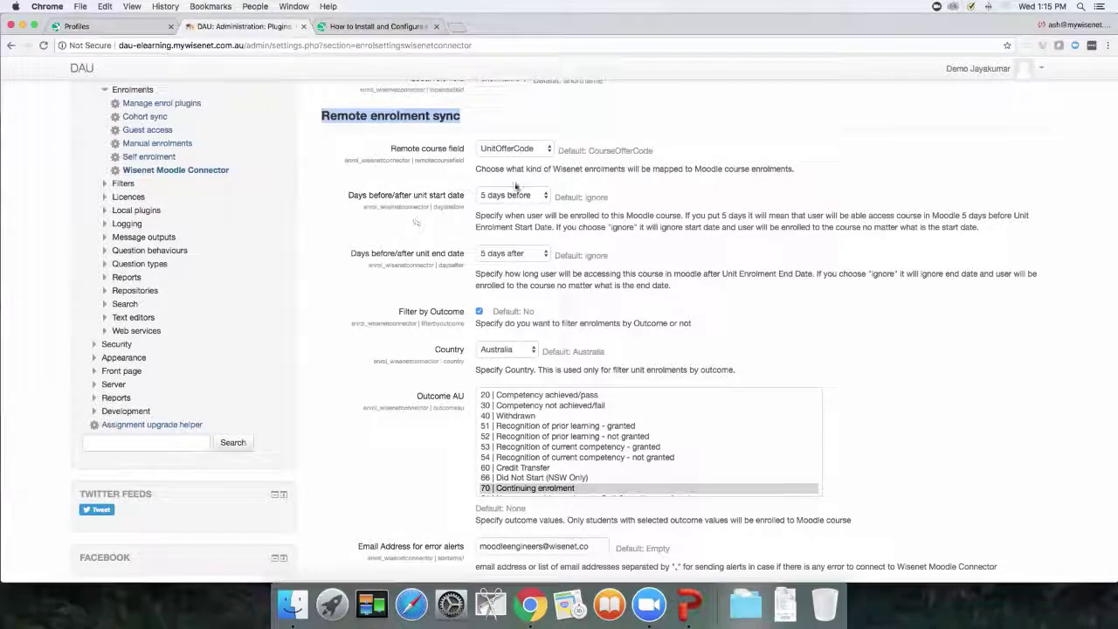
{"action": "left_click", "coordinate": [517, 149]}
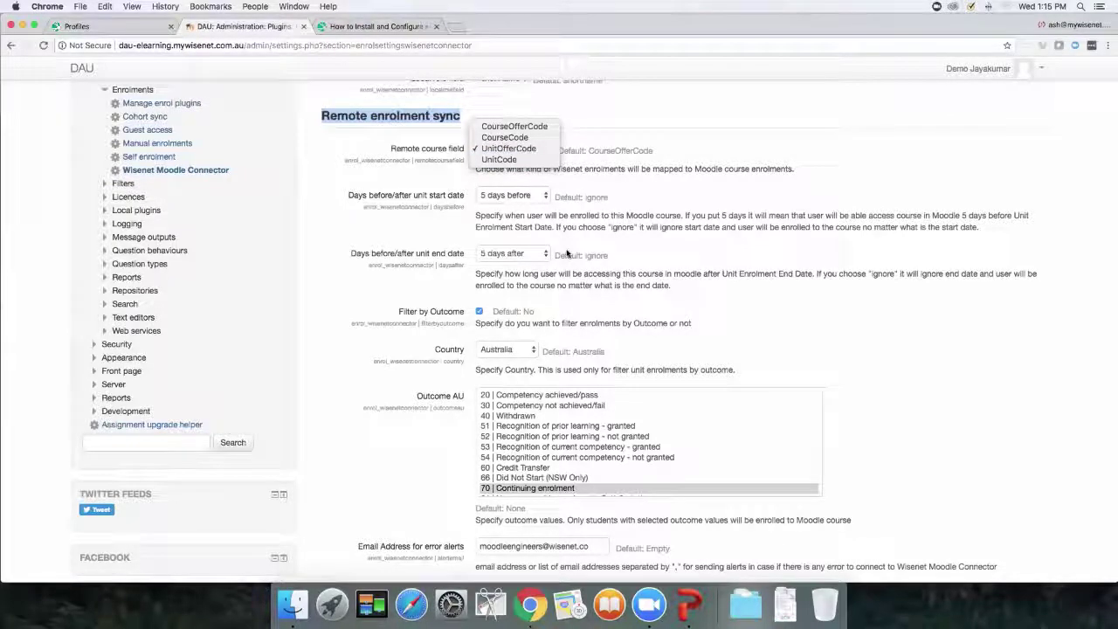
{"action": "left_click", "coordinate": [867, 355]}
{"action": "scroll", "coordinate": [866, 356], "scroll_direction": "down", "scroll_amount": 2}
{"action": "scroll", "coordinate": [866, 356], "scroll_direction": "down", "scroll_amount": 5}
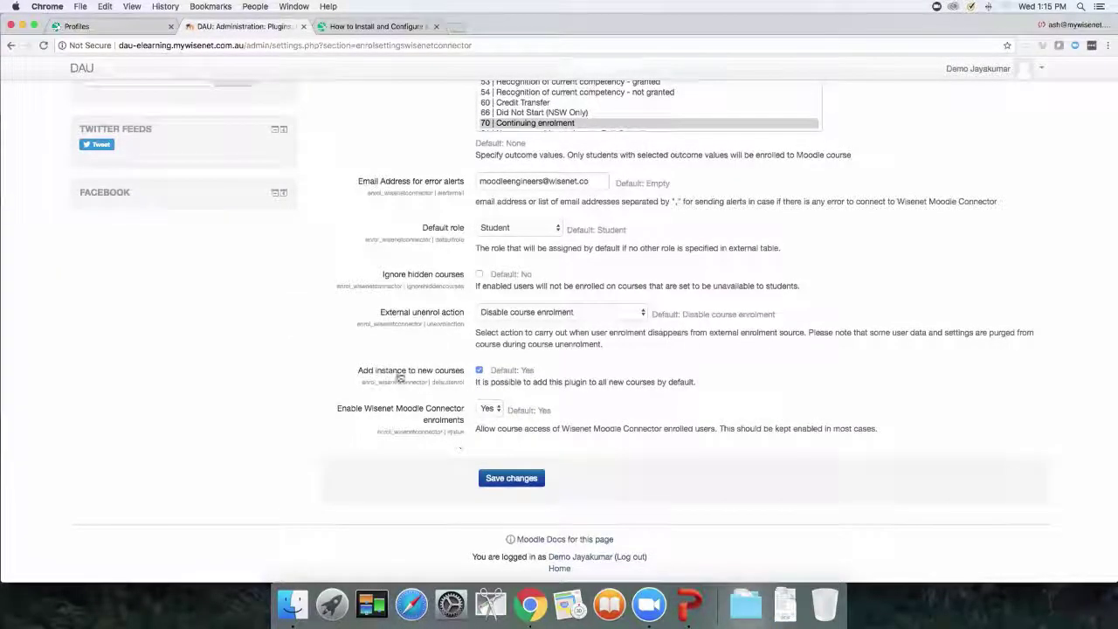
{"action": "scroll", "coordinate": [366, 280], "scroll_direction": "up", "scroll_amount": 5}
{"action": "scroll", "coordinate": [367, 280], "scroll_direction": "up", "scroll_amount": 4}
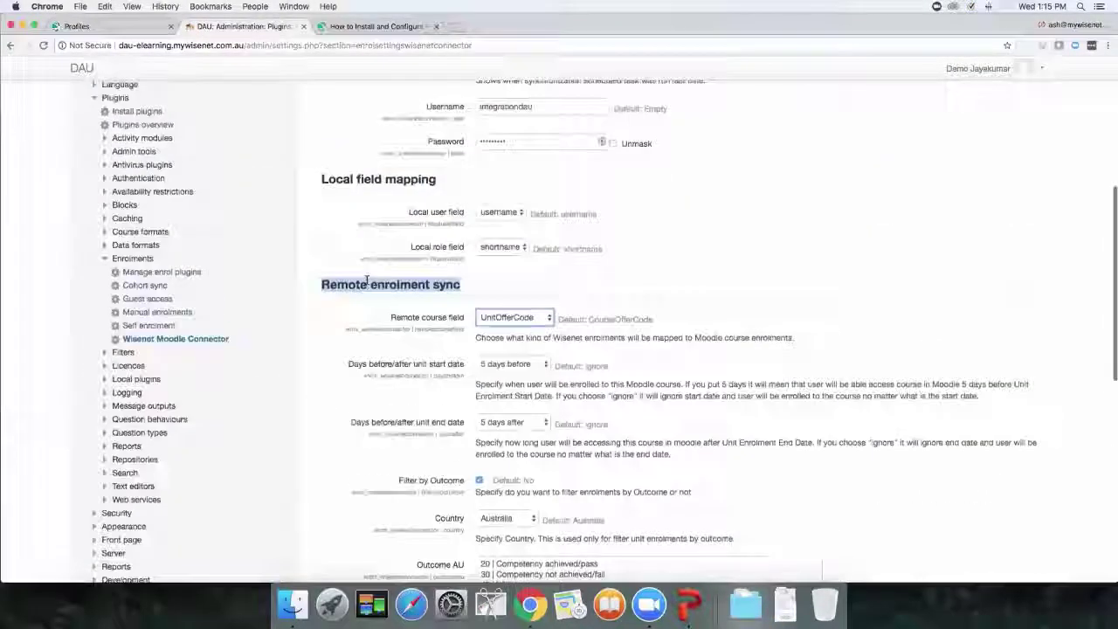
- Open the Wisenet Moodle Connector authentication plugin settings and let the browser save the connector login
{"action": "left_click", "coordinate": [102, 259]}
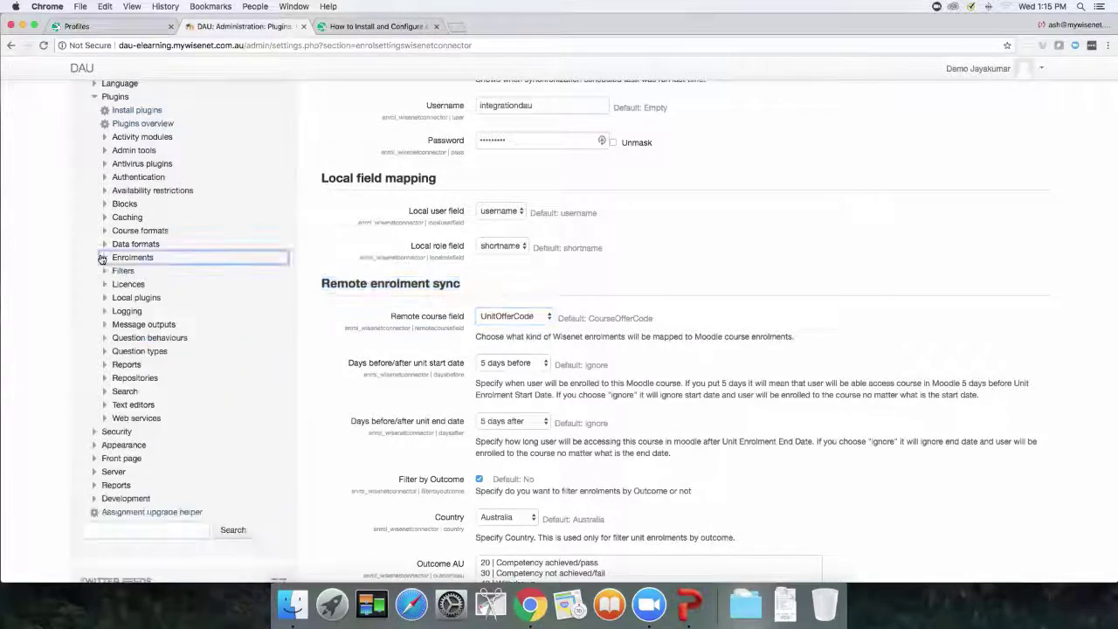
{"action": "left_click", "coordinate": [105, 178]}
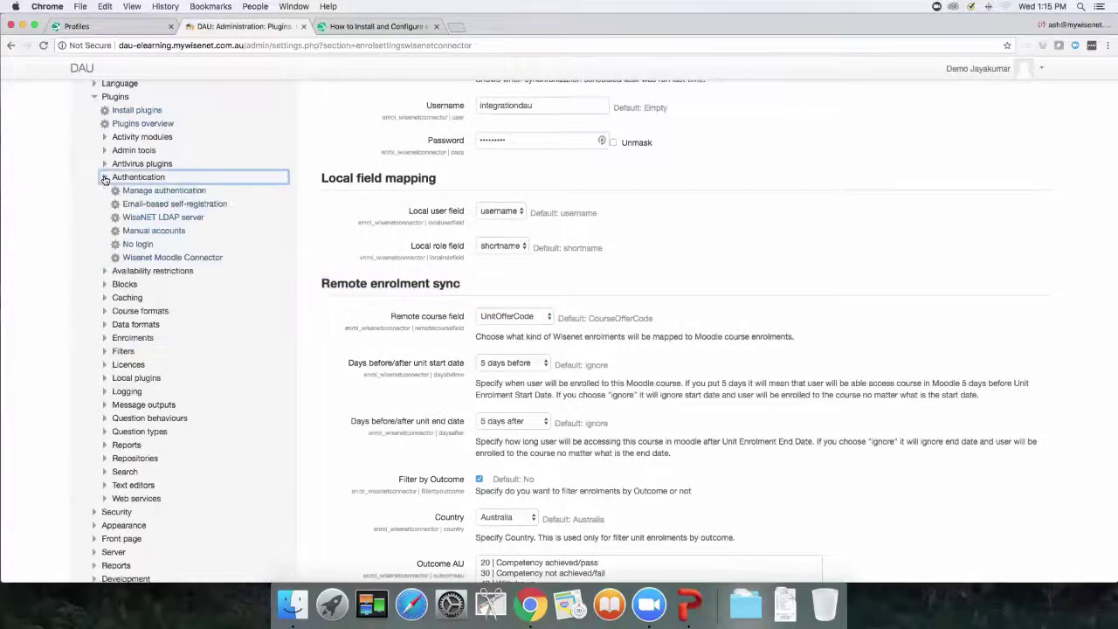
{"action": "left_click", "coordinate": [194, 260]}
{"action": "left_click", "coordinate": [646, 206]}
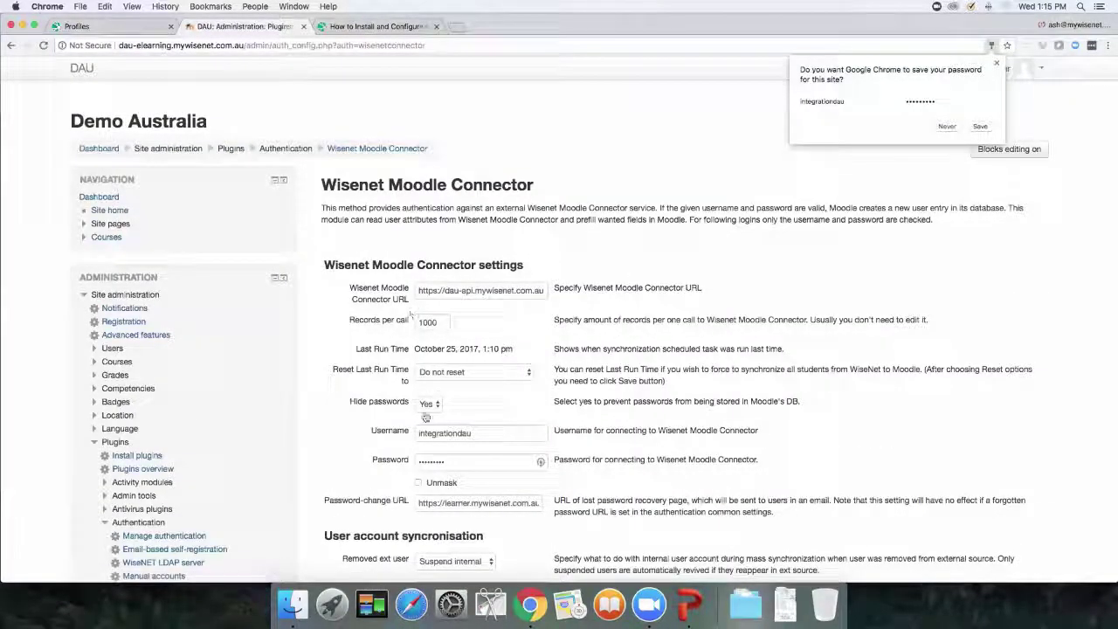
{"action": "left_click", "coordinate": [980, 126]}
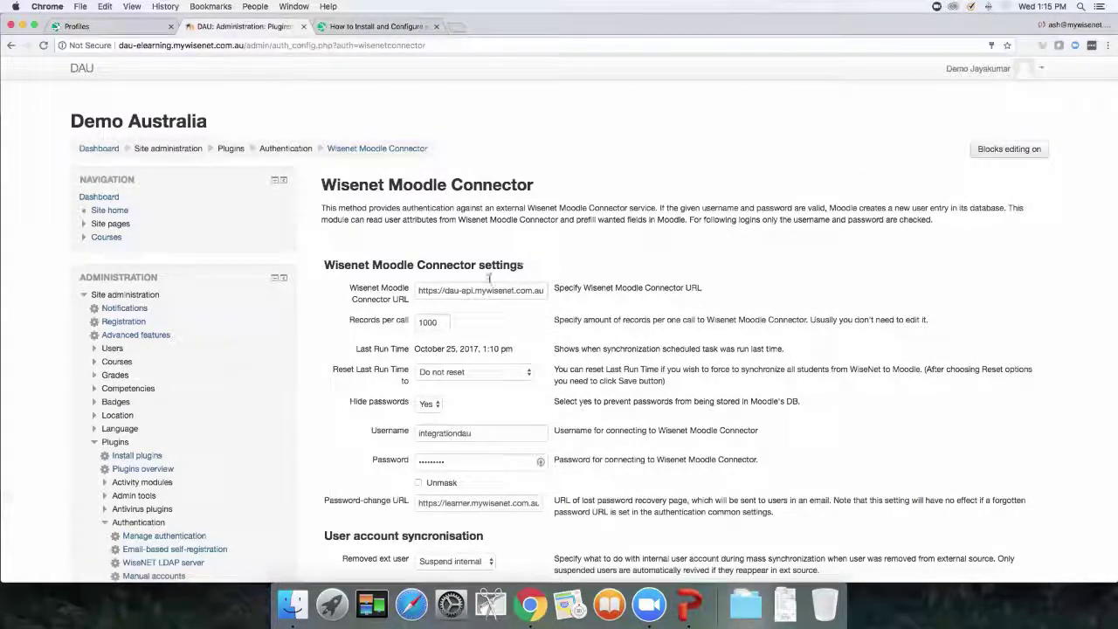
- Examine the authentication plugin's data mapping fields and compare them with the guide's Settings for Data mapping, starting with First name
{"action": "scroll", "coordinate": [401, 397], "scroll_direction": "down", "scroll_amount": 5}
{"action": "scroll", "coordinate": [401, 398], "scroll_direction": "down", "scroll_amount": 2}
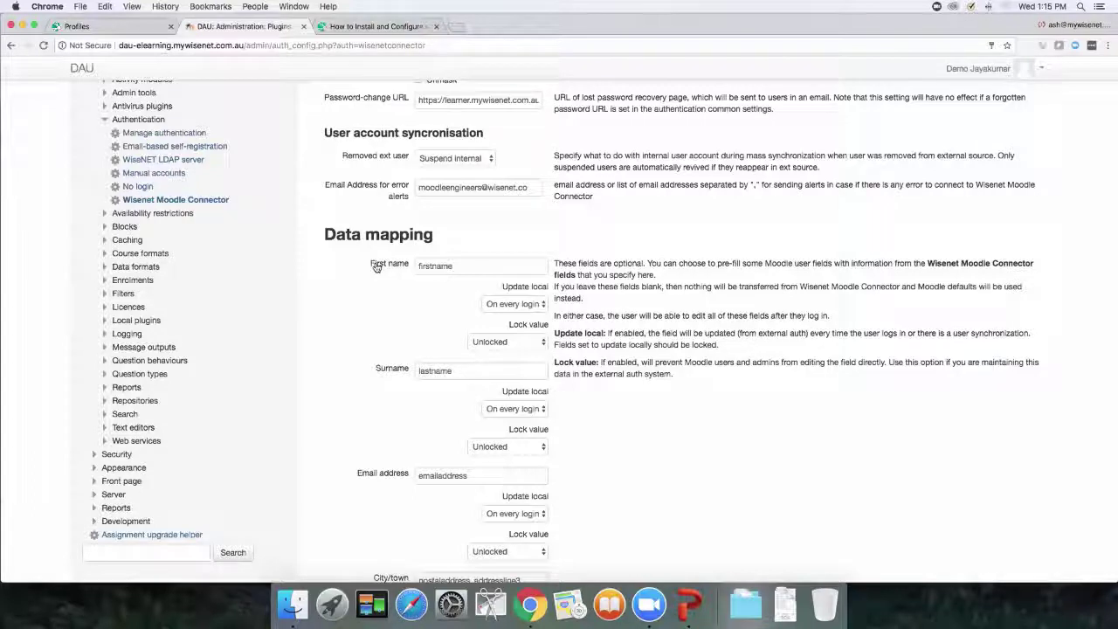
{"action": "left_click", "coordinate": [395, 26]}
{"action": "scroll", "coordinate": [699, 392], "scroll_direction": "up", "scroll_amount": 3}
{"action": "scroll", "coordinate": [698, 392], "scroll_direction": "down", "scroll_amount": 10}
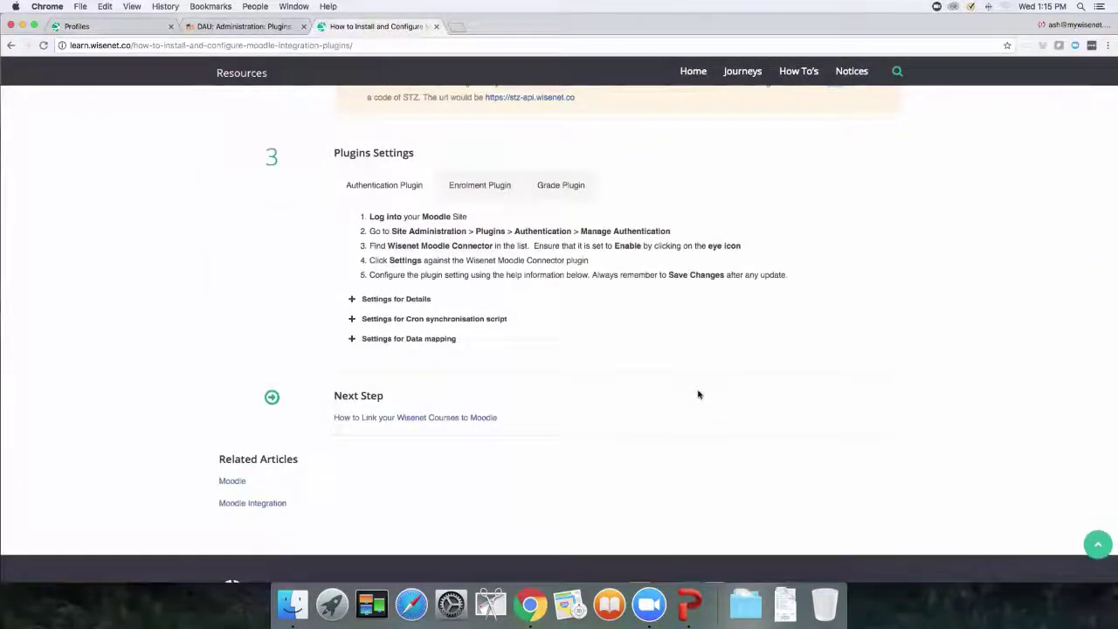
{"action": "left_click", "coordinate": [354, 339]}
{"action": "scroll", "coordinate": [469, 386], "scroll_direction": "up", "scroll_amount": 1}
{"action": "scroll", "coordinate": [469, 387], "scroll_direction": "down", "scroll_amount": 3}
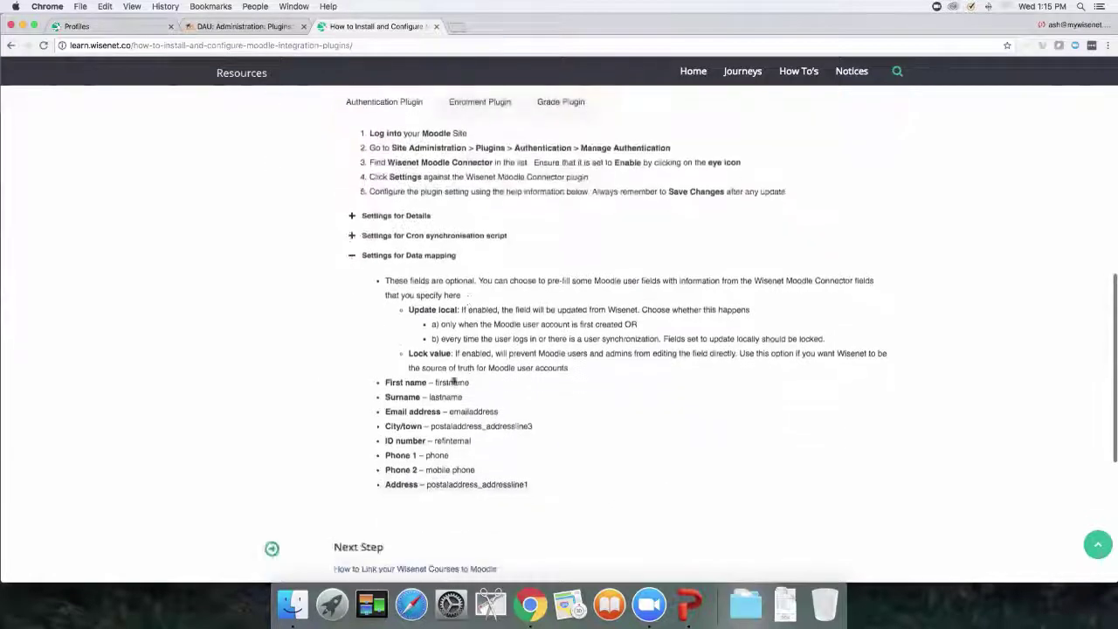
{"action": "left_click_drag", "start_coordinate": [434, 382], "coordinate": [470, 386]}
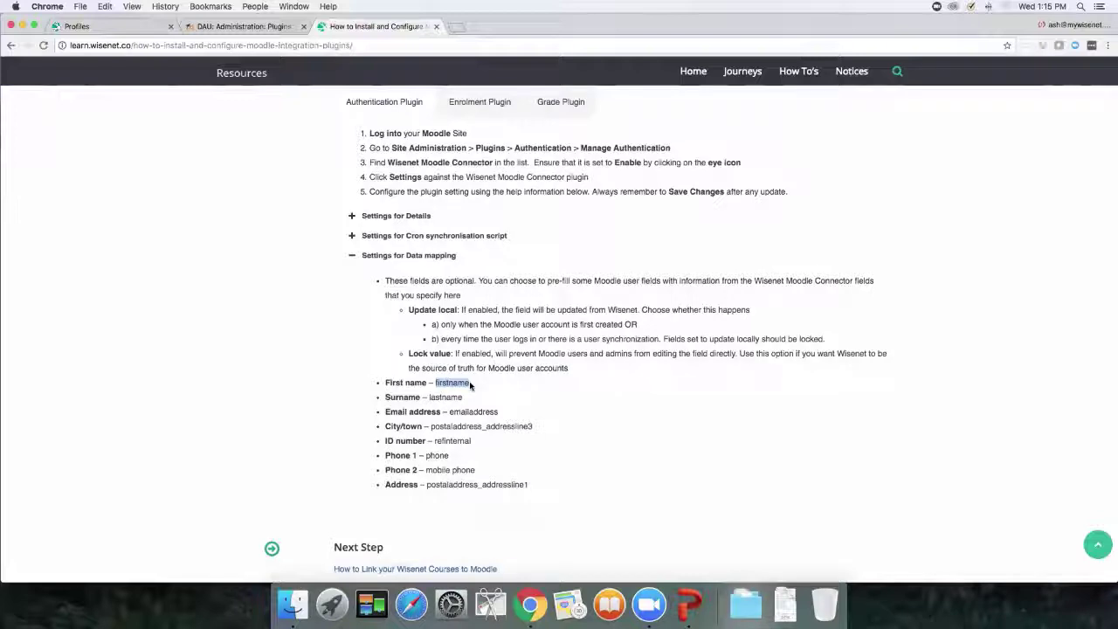
- Back on the Moodle site, open the Wisenet Connector Grades local plugin settings and check the country options
{"action": "left_click", "coordinate": [246, 26]}
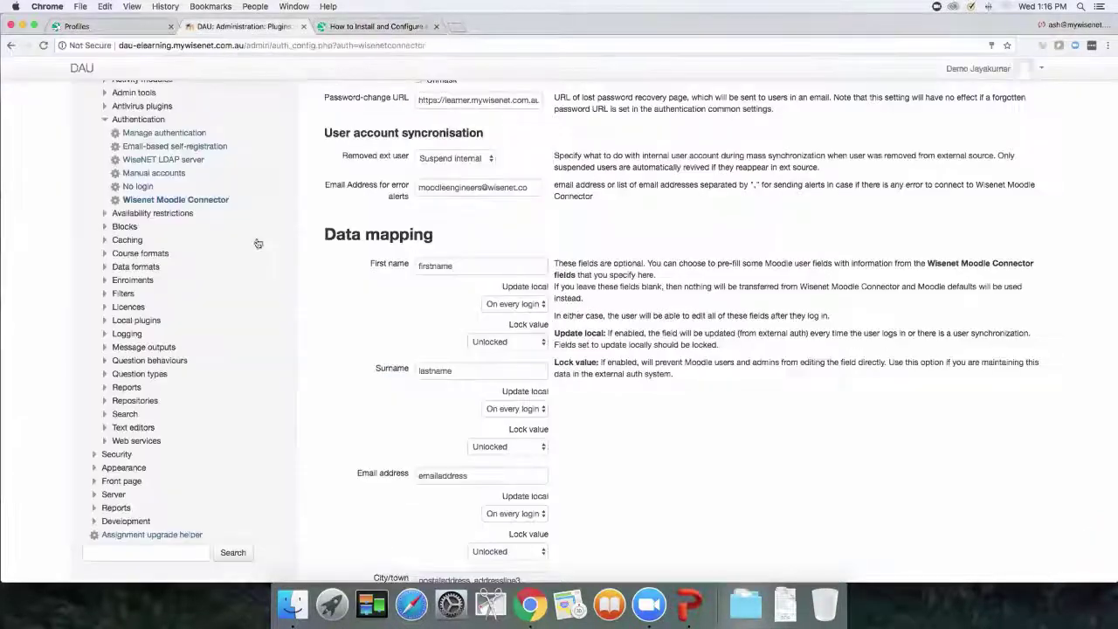
{"action": "left_click", "coordinate": [106, 121]}
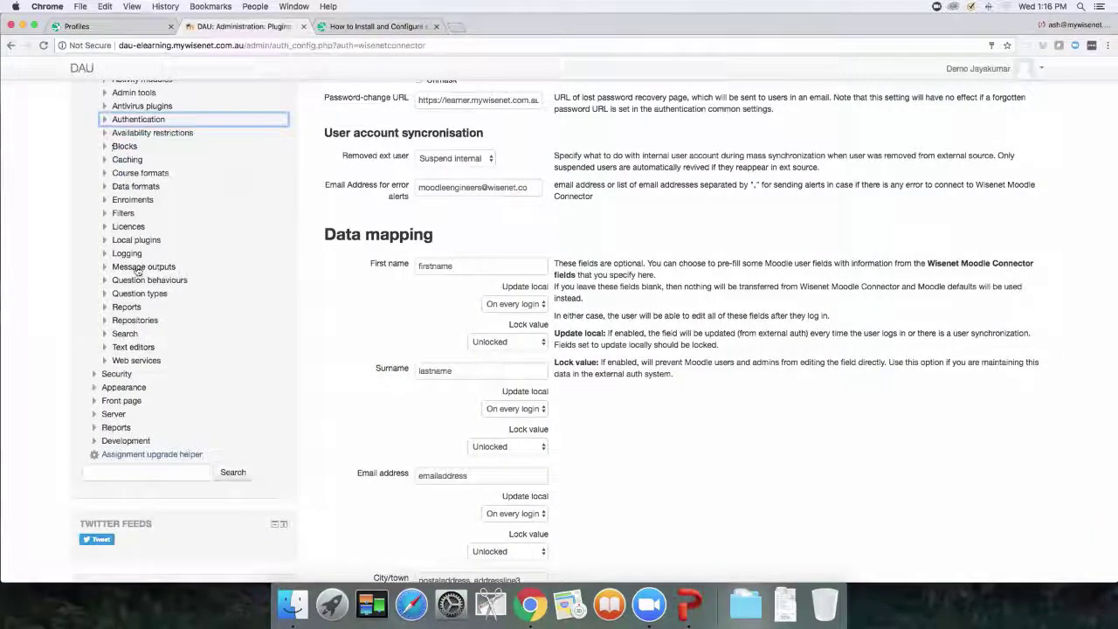
{"action": "left_click", "coordinate": [106, 241]}
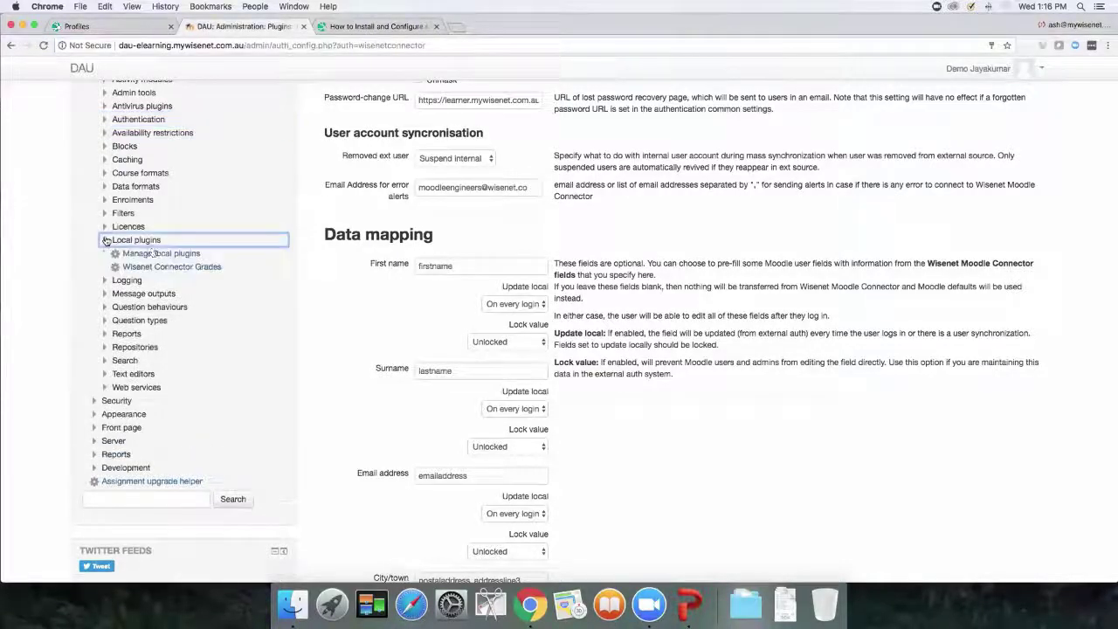
{"action": "left_click", "coordinate": [194, 269]}
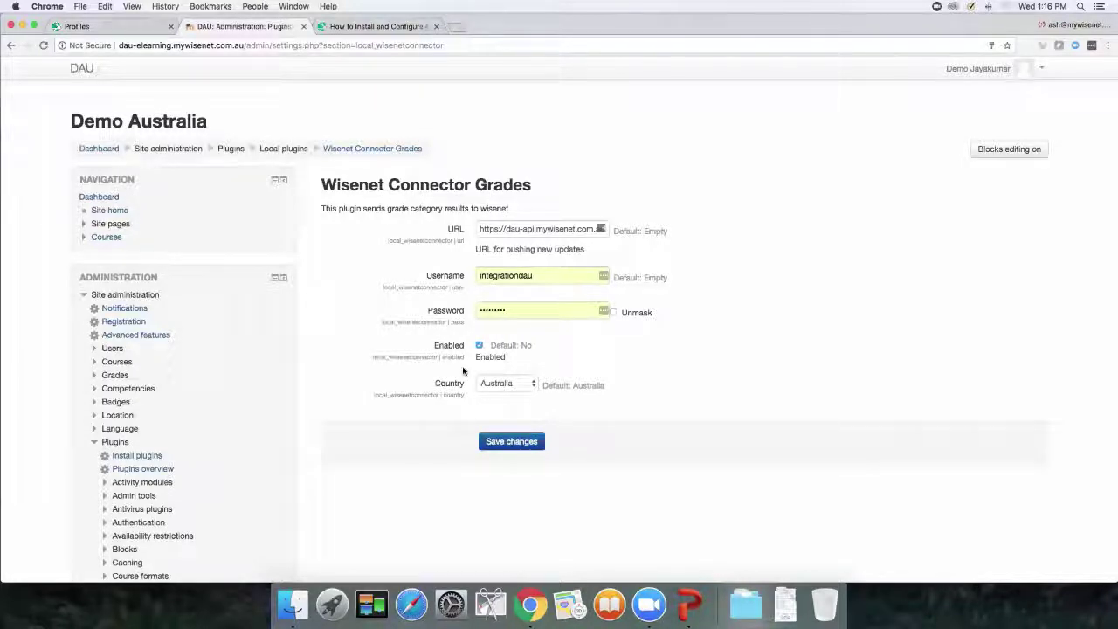
{"action": "left_click", "coordinate": [511, 386]}
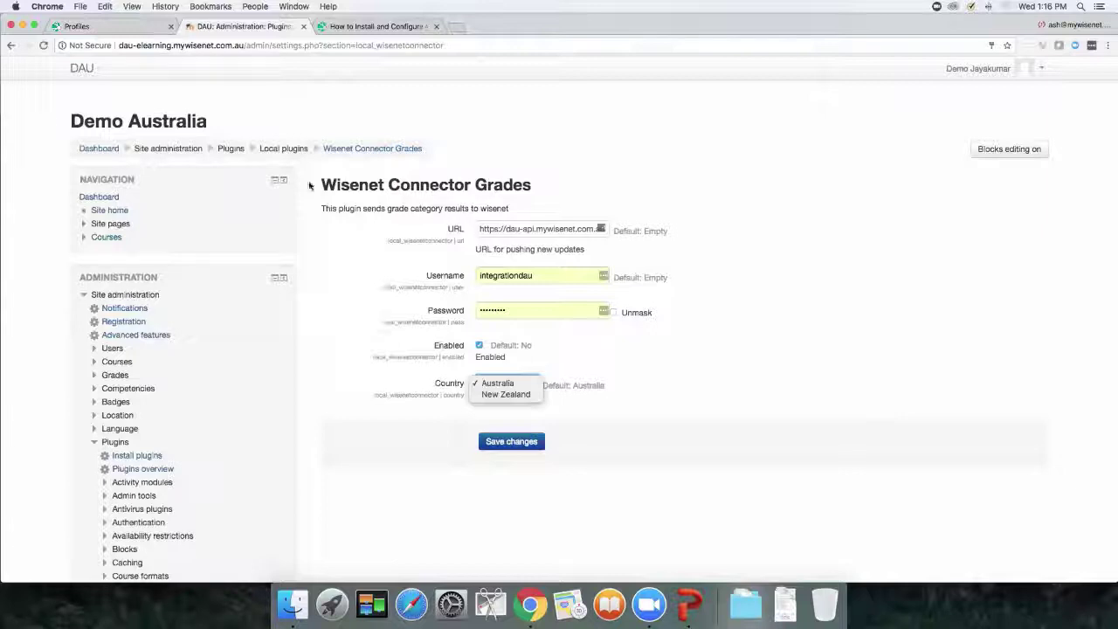
{"action": "left_click", "coordinate": [119, 38]}
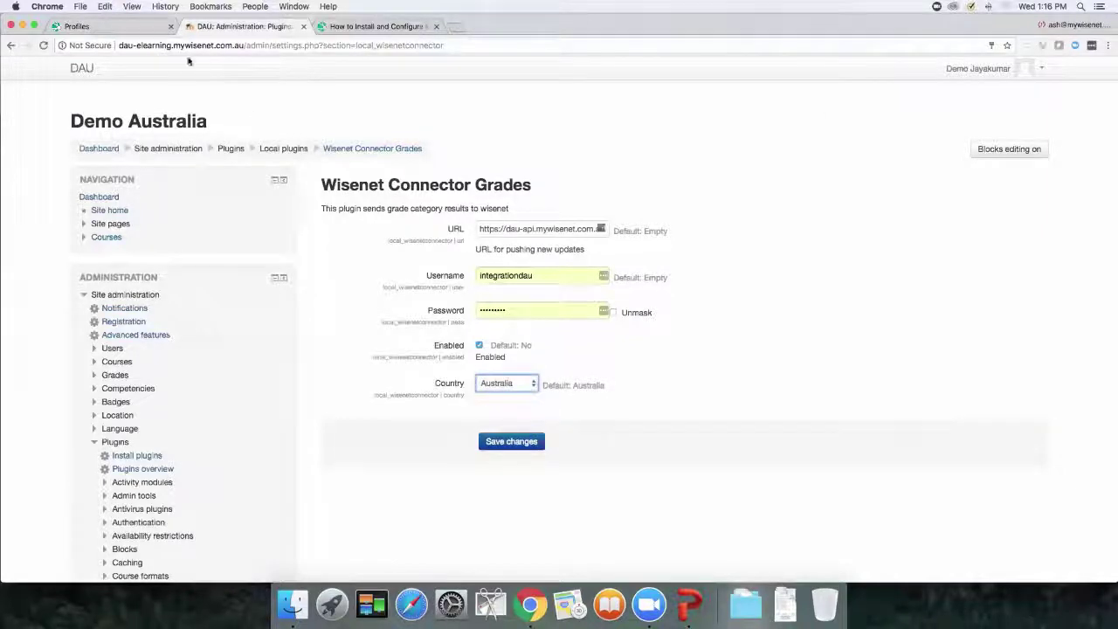
- Launch the Wisenet site from the portal's Profiles page in a separate tab and return to the Moodle site
{"action": "left_click", "coordinate": [114, 27]}
{"action": "left_click", "coordinate": [383, 190]}
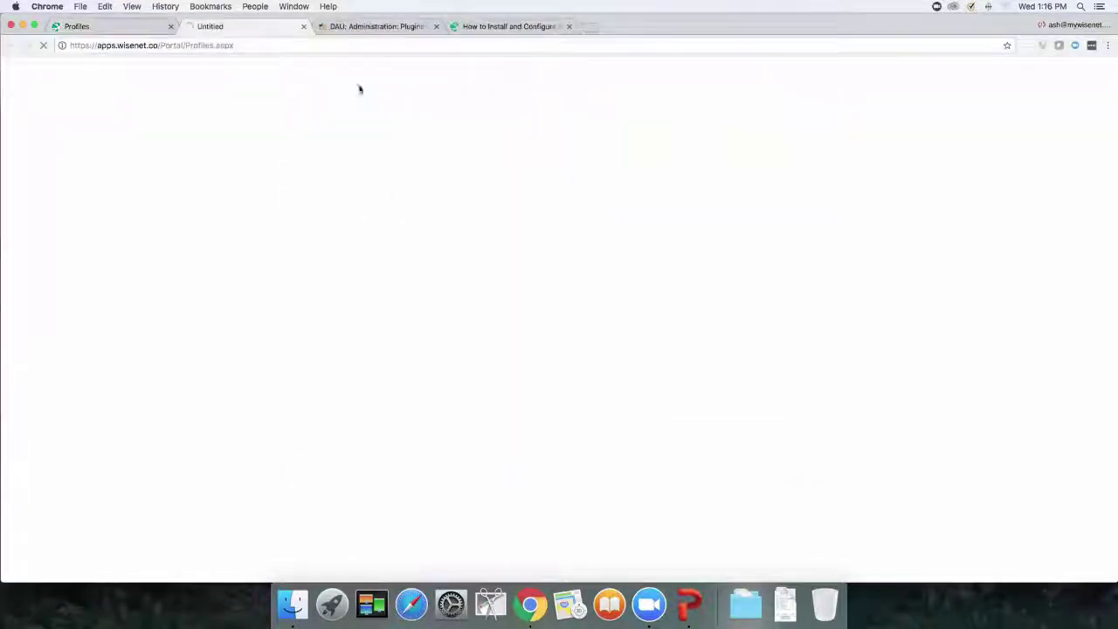
{"action": "left_click", "coordinate": [362, 26]}
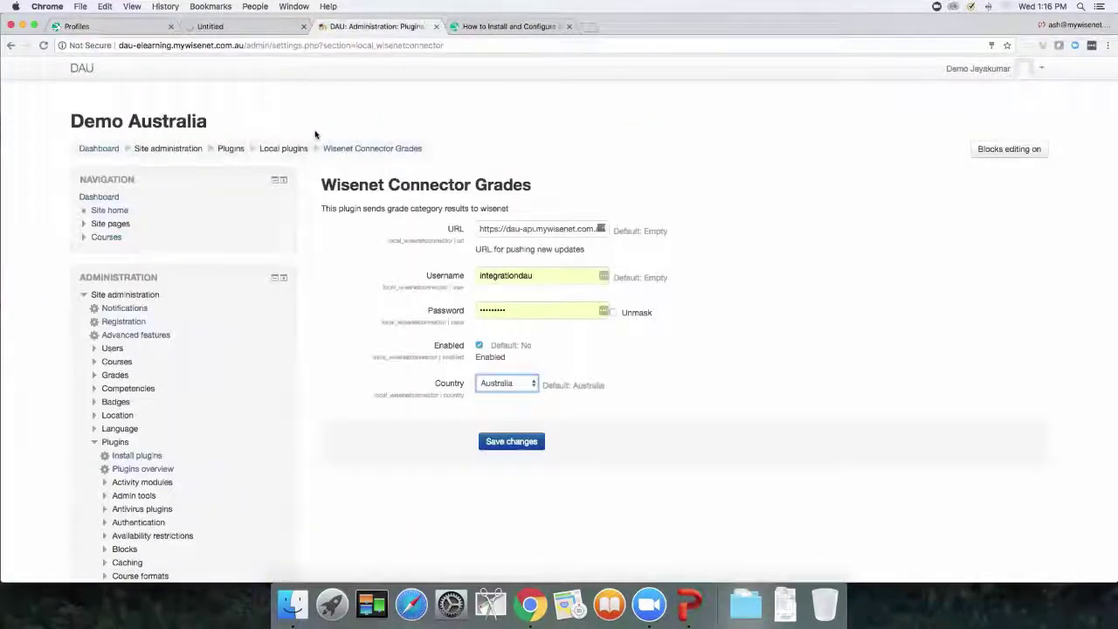
- From the Moodle dashboard, open the CPC30611 course in the Building and Construction category
{"action": "left_click", "coordinate": [92, 149]}
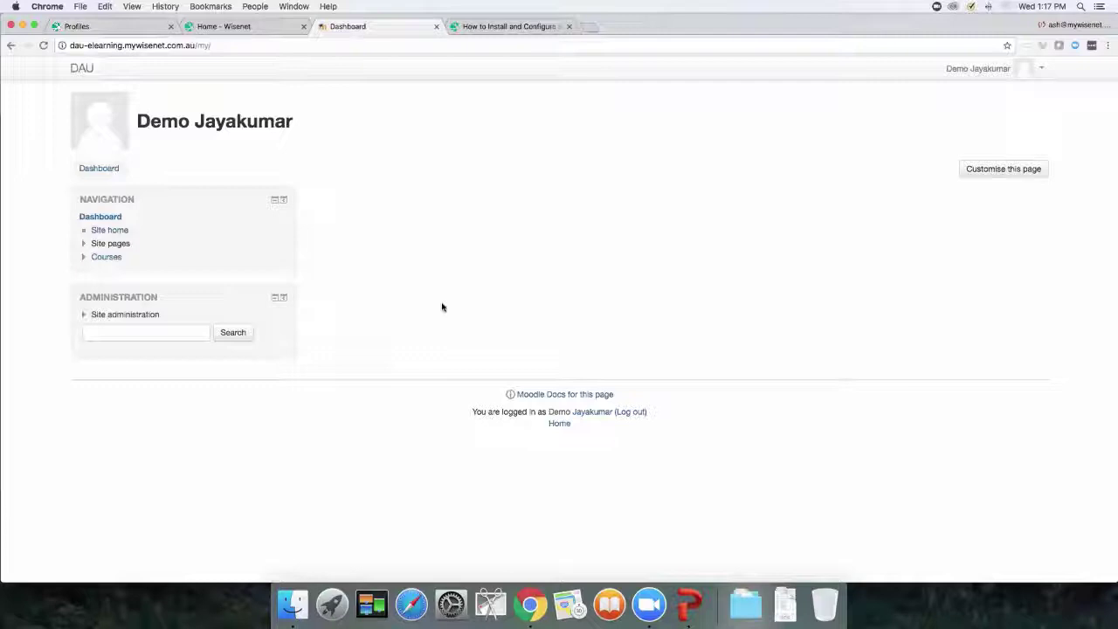
{"action": "left_click", "coordinate": [106, 257]}
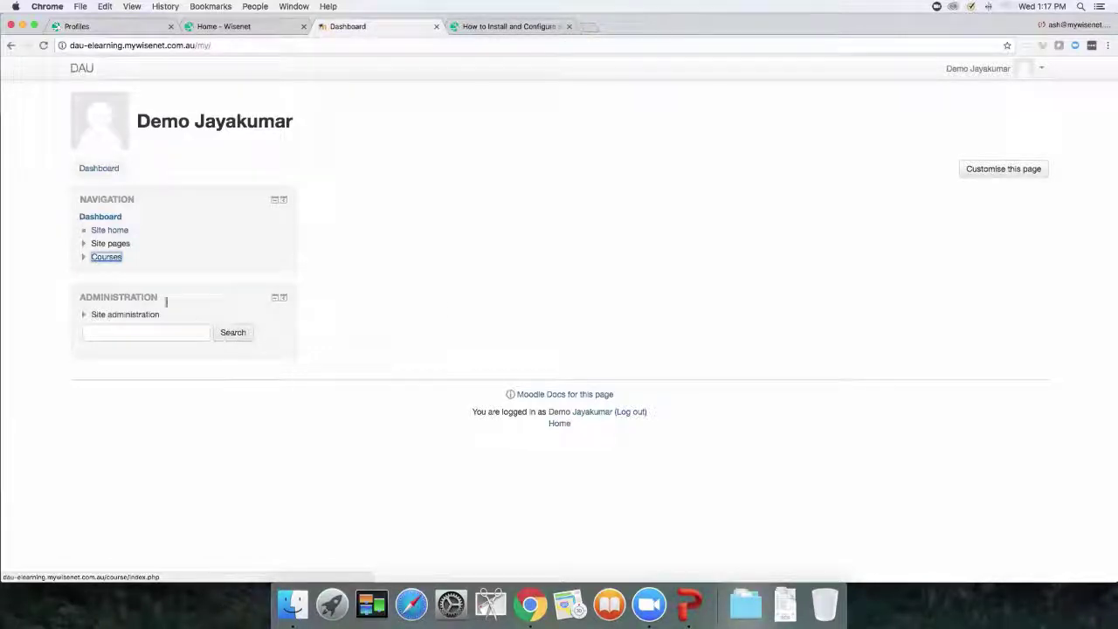
{"action": "left_click", "coordinate": [84, 258]}
{"action": "left_click", "coordinate": [142, 283]}
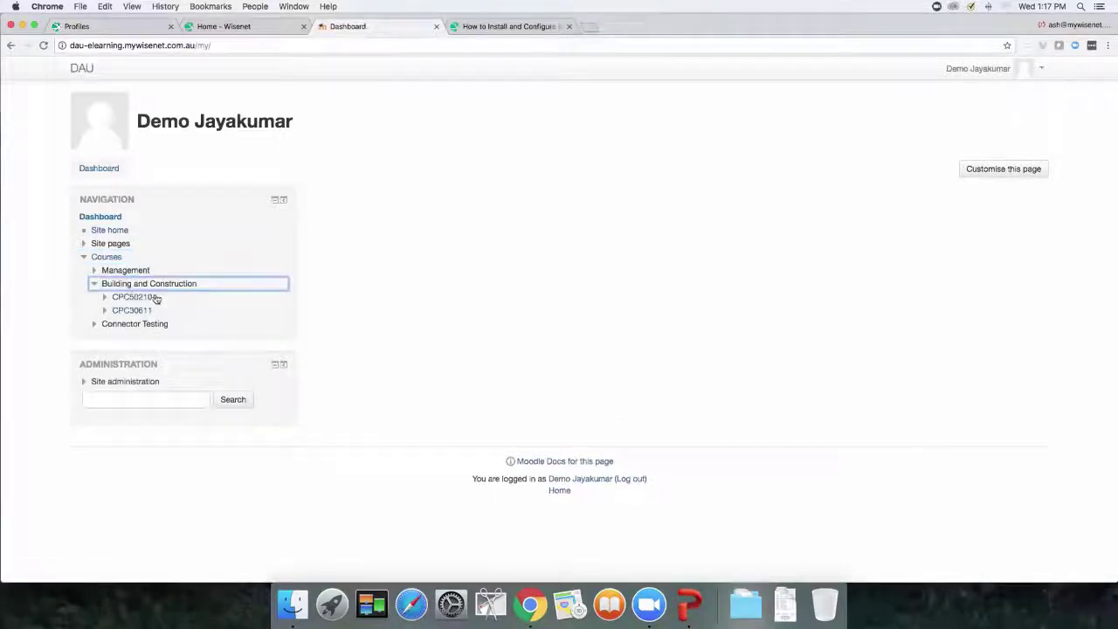
{"action": "left_click", "coordinate": [142, 311]}
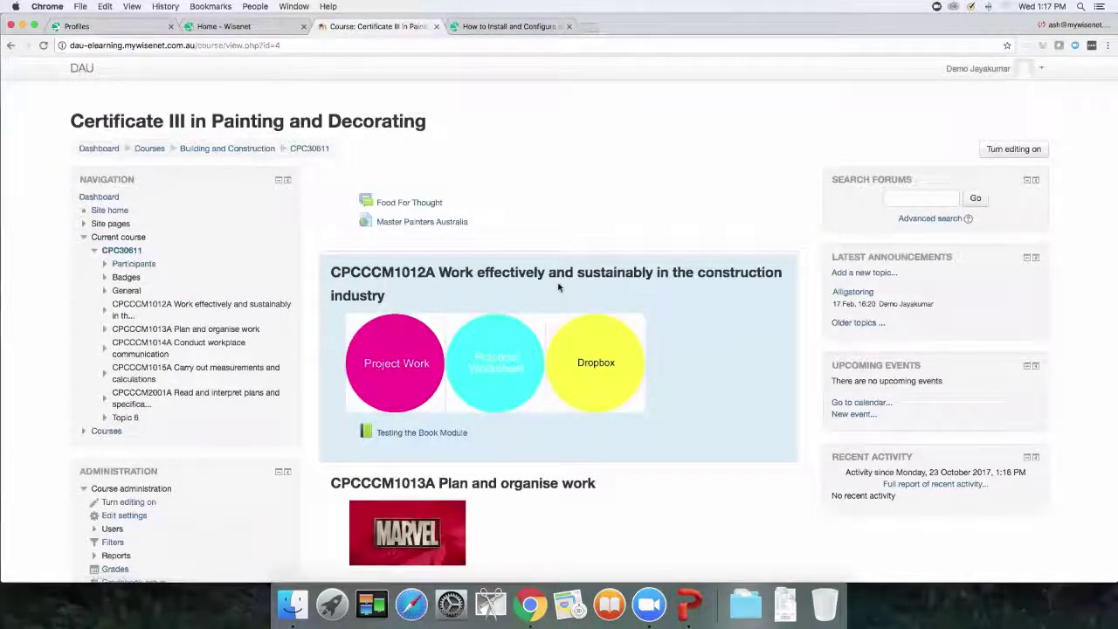
- Open the course's Wisenet Moodle Connector enrolment method settings and go to the Wisenet Moodle Connector mapping
{"action": "scroll", "coordinate": [559, 286], "scroll_direction": "down", "scroll_amount": 4}
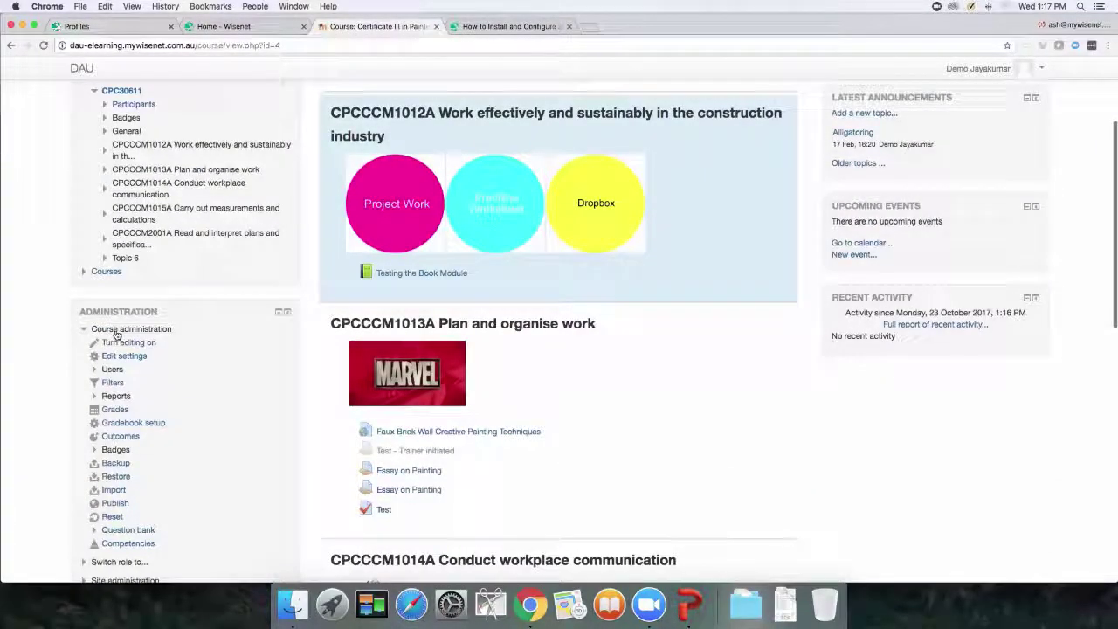
{"action": "left_click", "coordinate": [95, 370]}
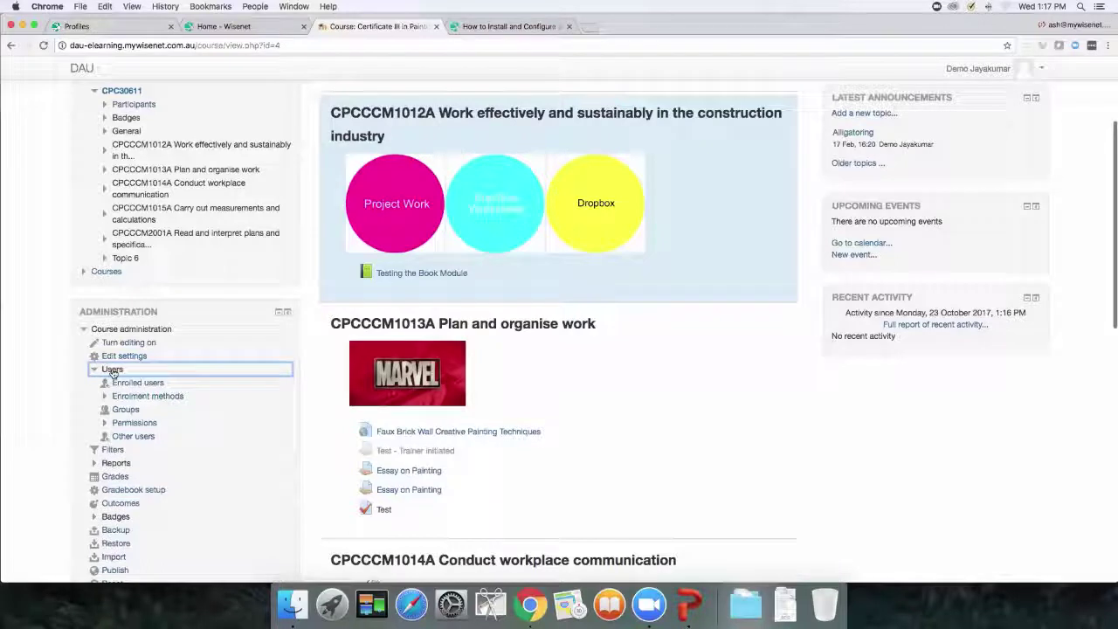
{"action": "left_click", "coordinate": [137, 396]}
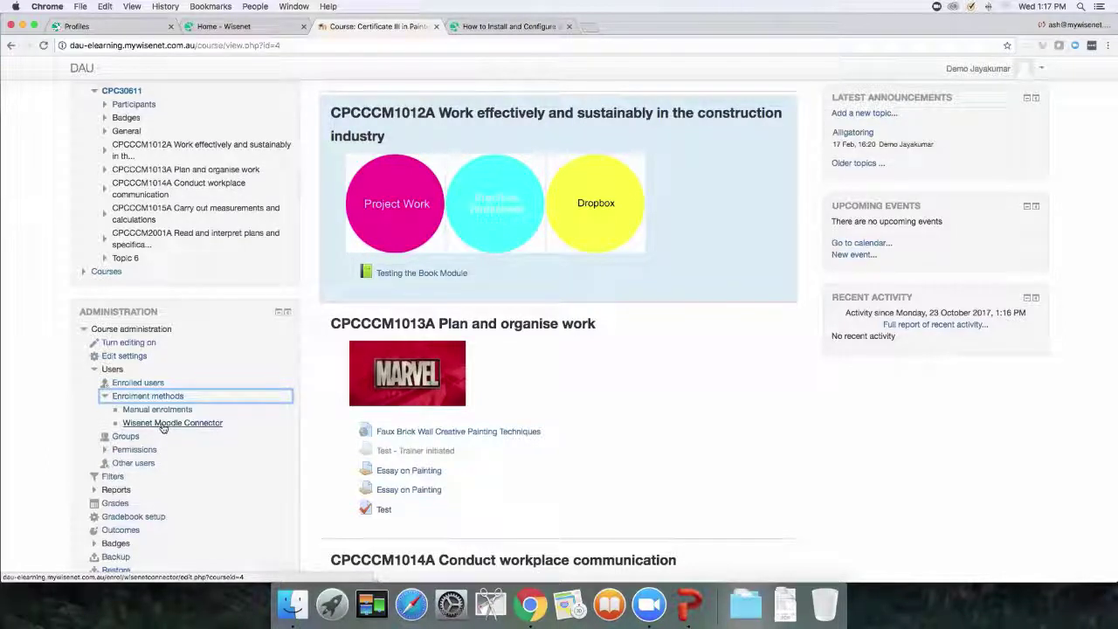
{"action": "left_click", "coordinate": [145, 398]}
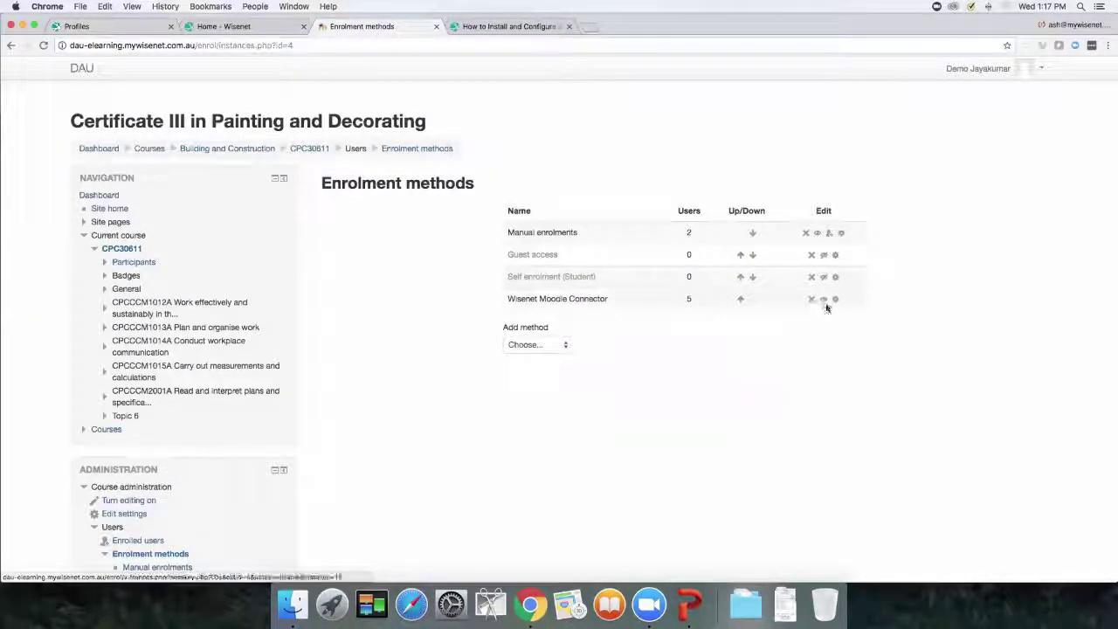
{"action": "scroll", "coordinate": [212, 461], "scroll_direction": "down", "scroll_amount": 2}
{"action": "left_click", "coordinate": [202, 496]}
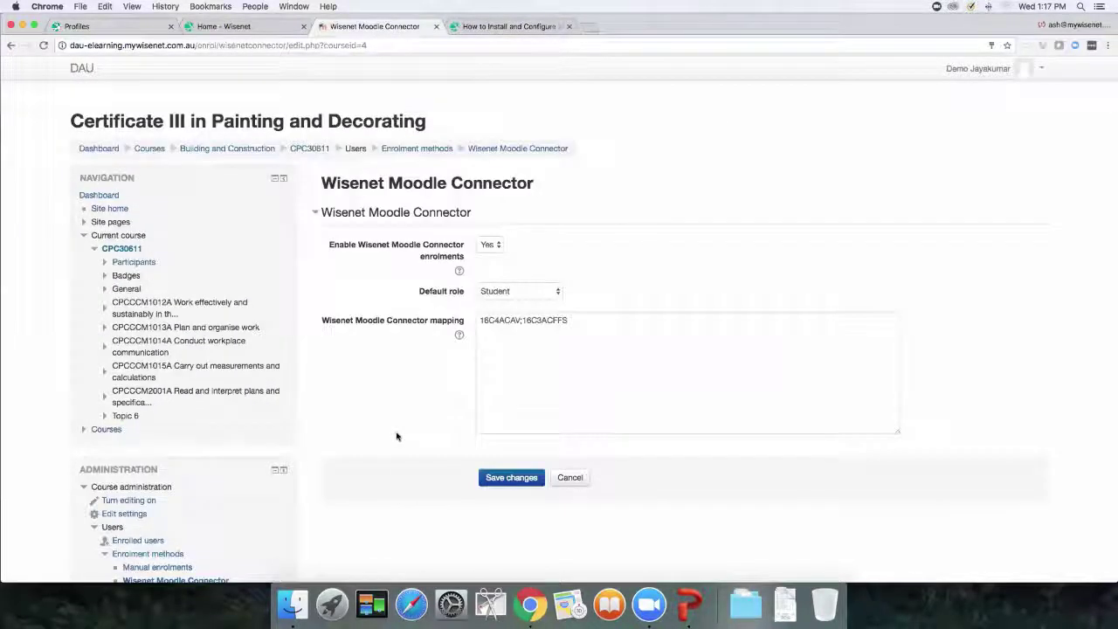
{"action": "left_click_drag", "start_coordinate": [321, 320], "coordinate": [508, 343]}
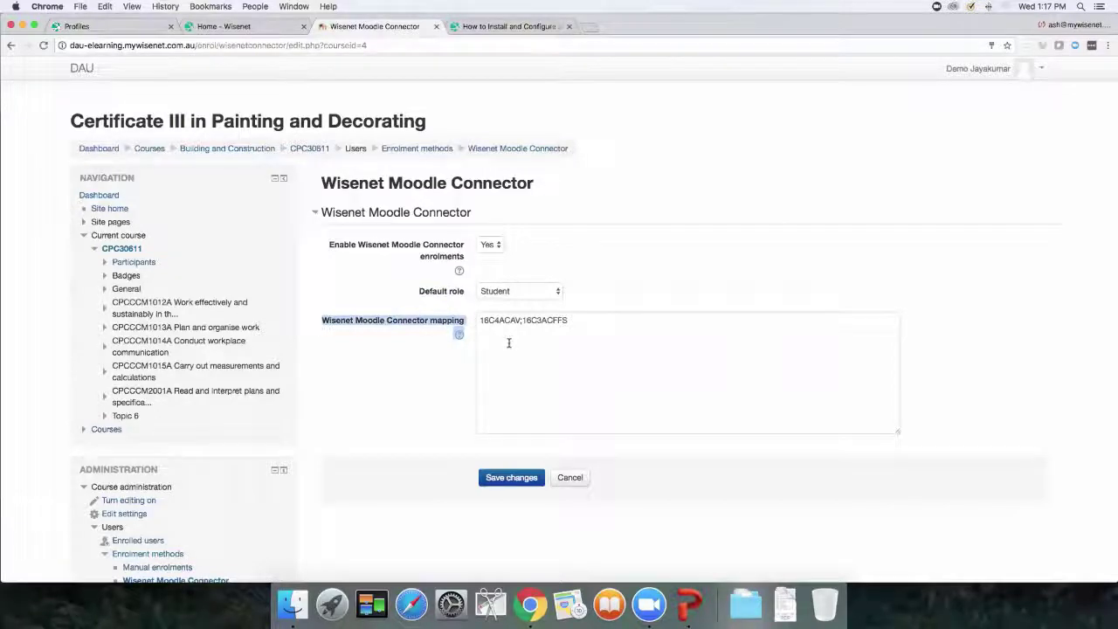
{"action": "left_click", "coordinate": [576, 320]}
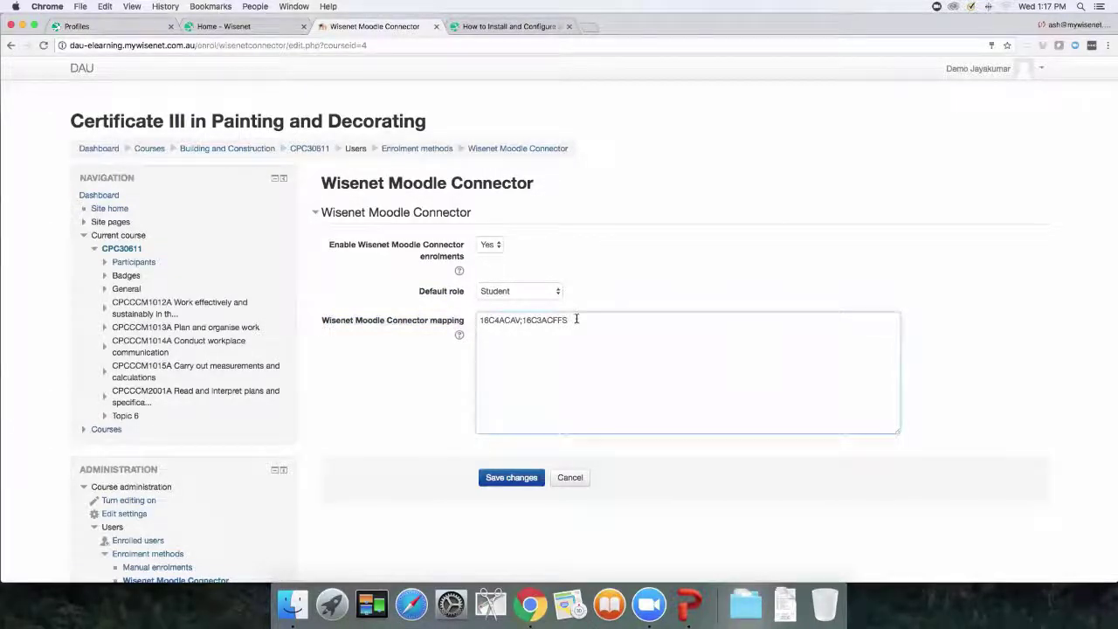
- In Wisenet, list all course offers, open Certificate IV in Marketing and Communication and select its offer code 201714InF for copying
{"action": "left_click", "coordinate": [226, 27]}
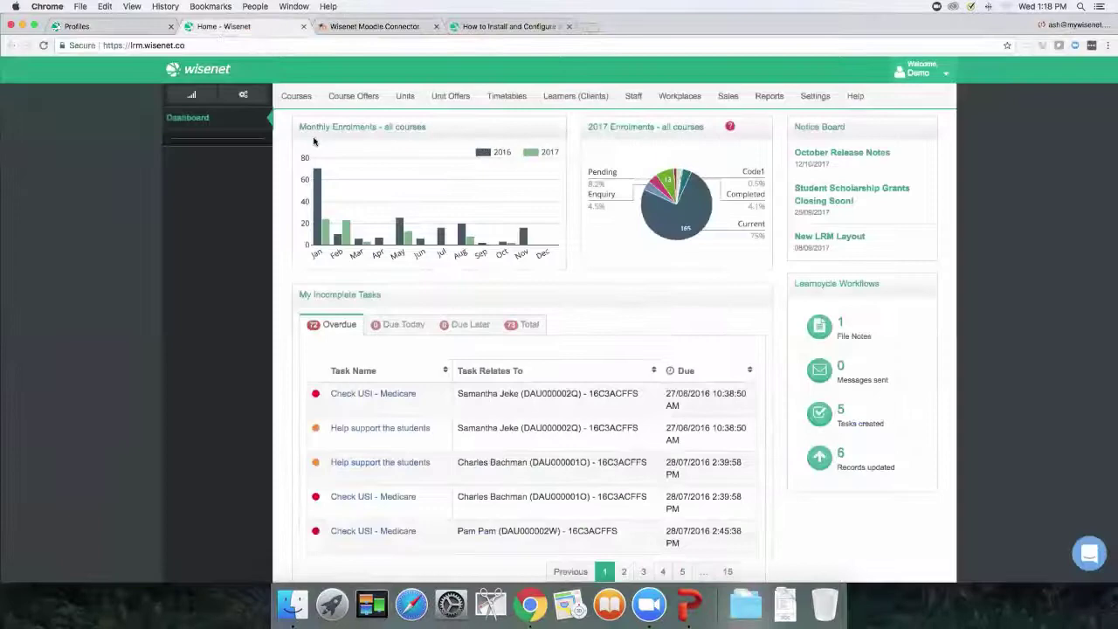
{"action": "left_click", "coordinate": [353, 96]}
{"action": "left_click", "coordinate": [219, 193]}
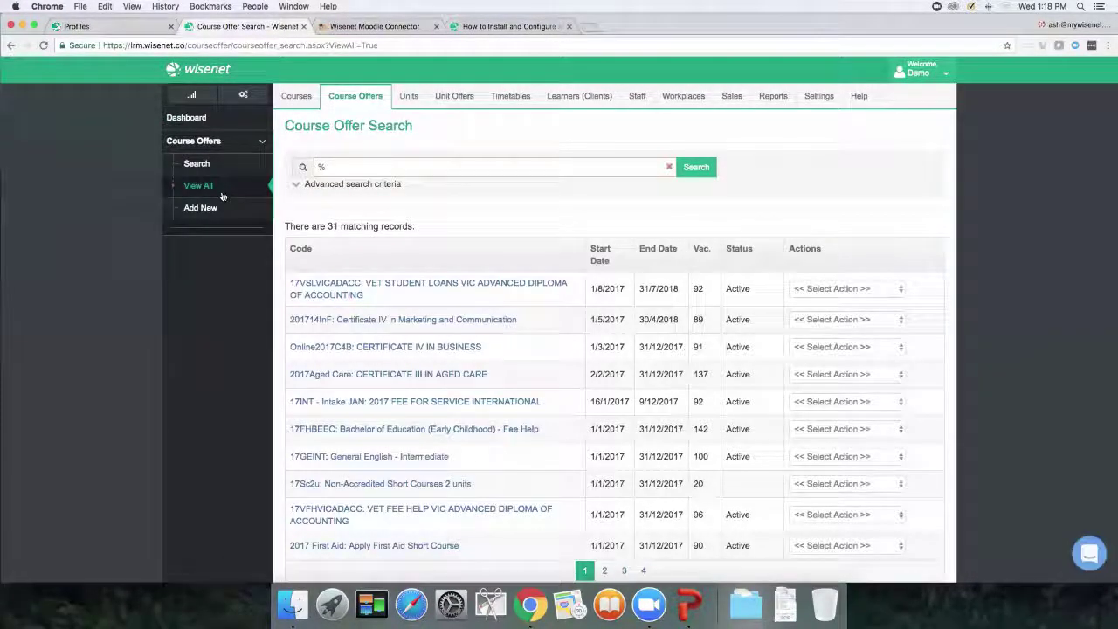
{"action": "left_click", "coordinate": [370, 319]}
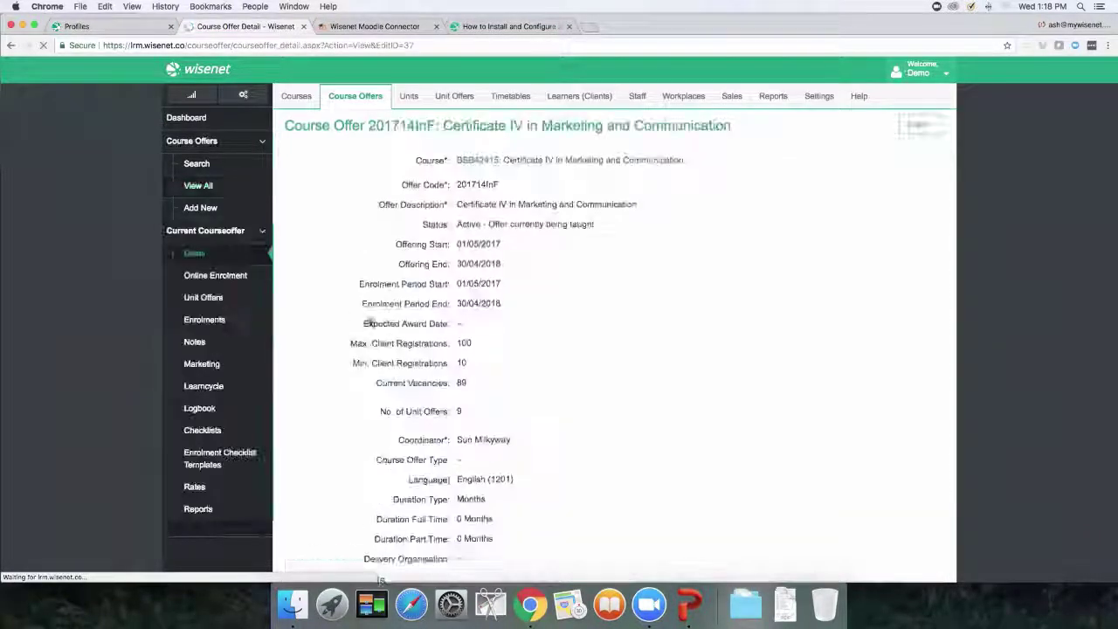
{"action": "double_click", "coordinate": [500, 185]}
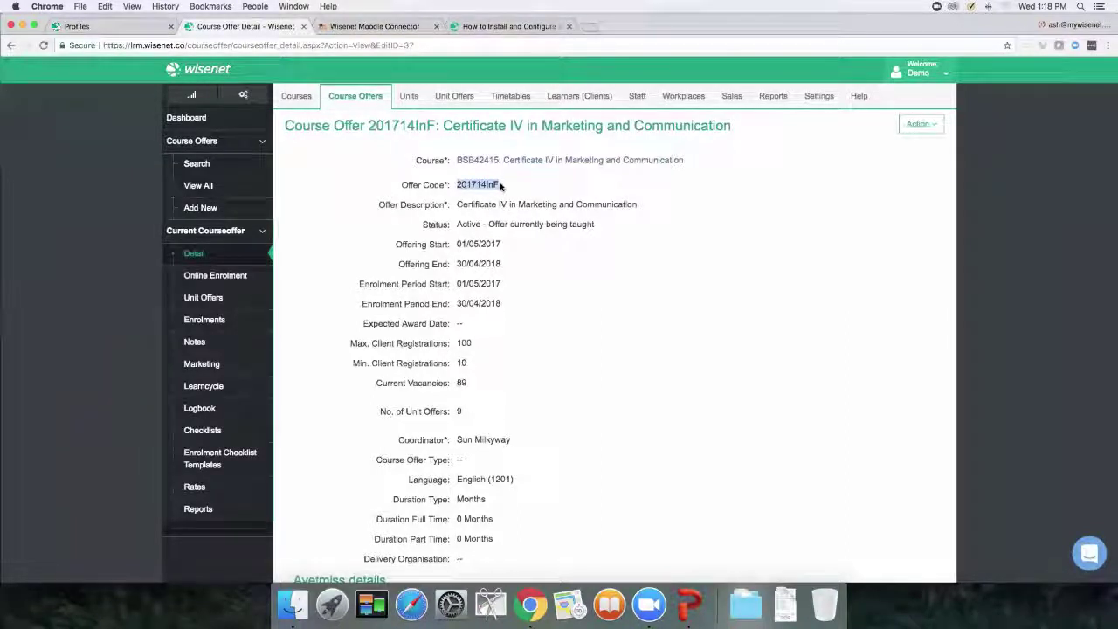
- In Moodle, append the course offer code 201714InF to the Wisenet Moodle Connector mapping, separated by a semicolon
{"action": "left_click", "coordinate": [388, 29]}
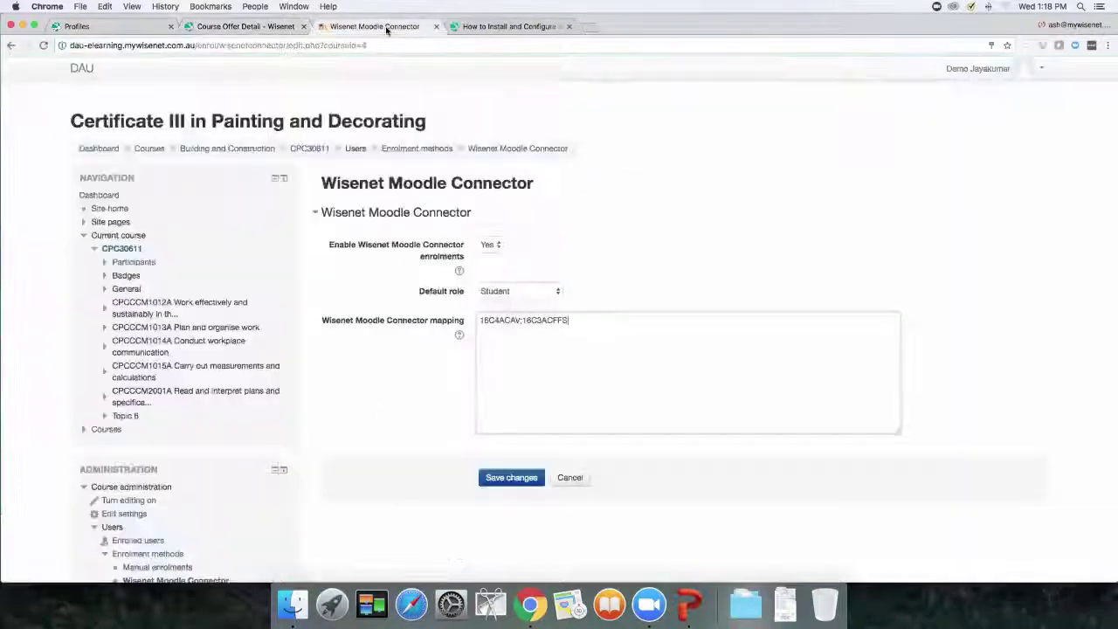
{"action": "left_click", "coordinate": [602, 335]}
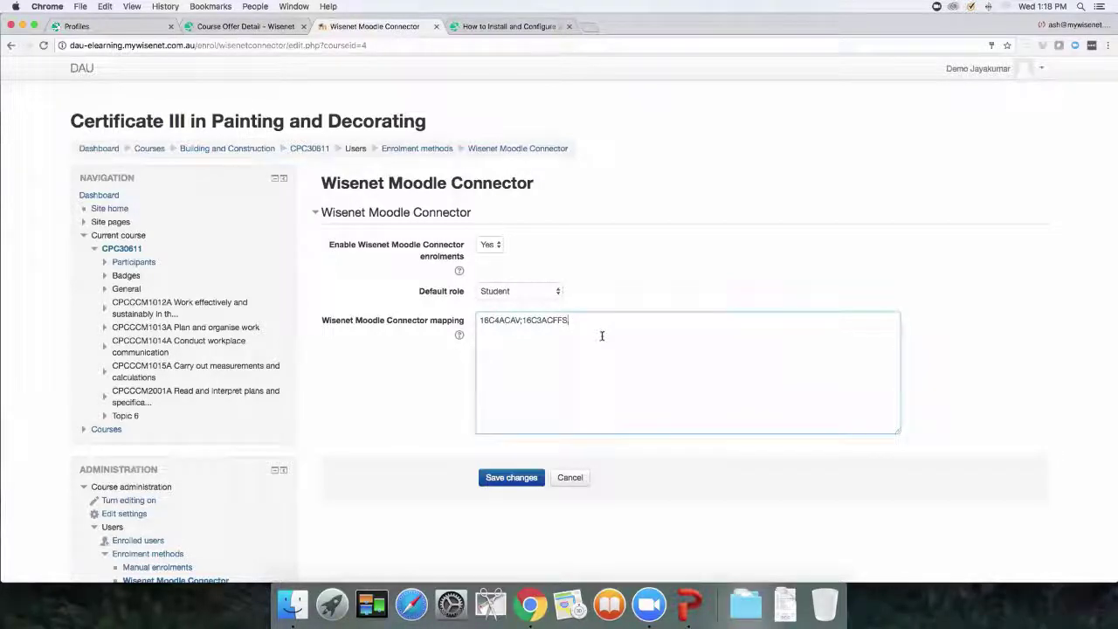
{"action": "type", "text": ";201714InF"}
- Try appending the Make a presentation unit offer code BSBCMM401, copied from Wisenet, to the connector mapping after a semicolon
{"action": "left_click", "coordinate": [225, 27]}
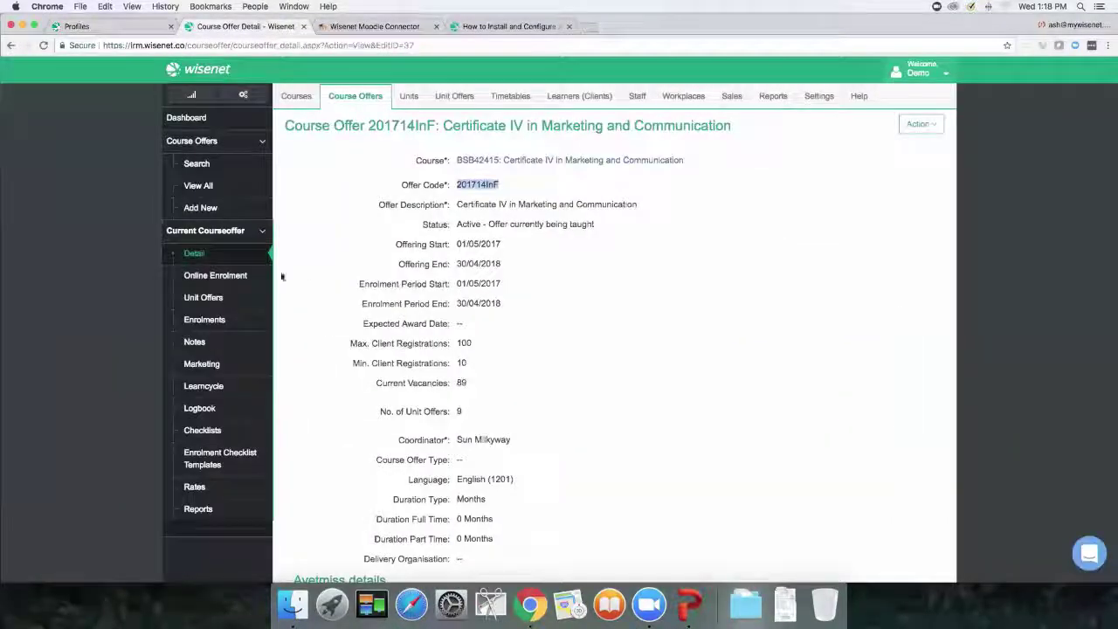
{"action": "left_click", "coordinate": [210, 298]}
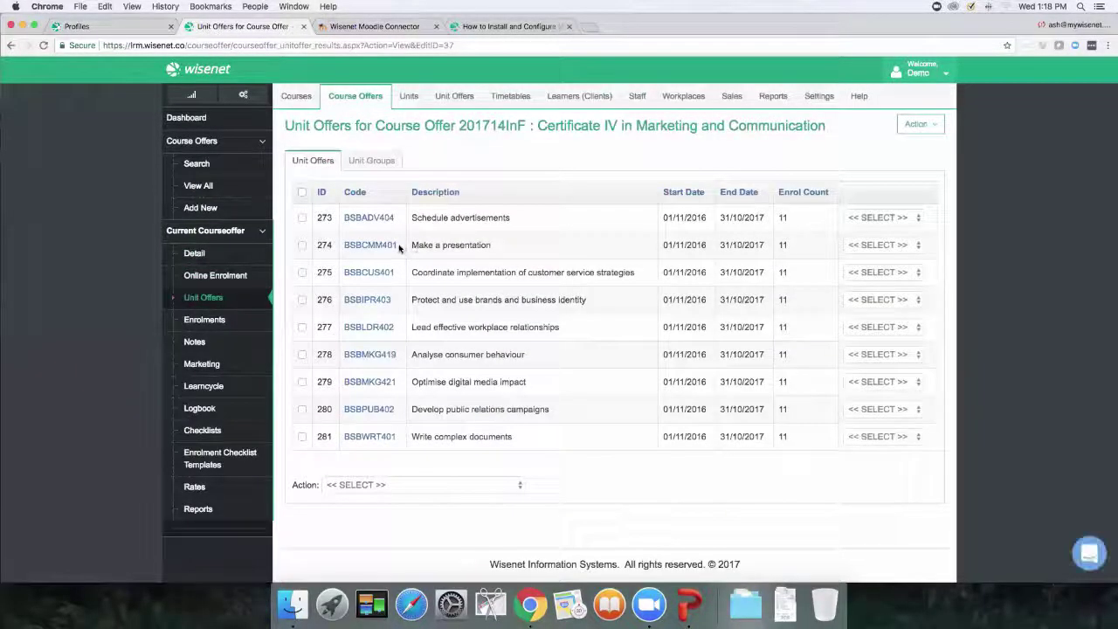
{"action": "left_click_drag", "start_coordinate": [400, 249], "coordinate": [343, 246]}
{"action": "key", "text": "super+c"}
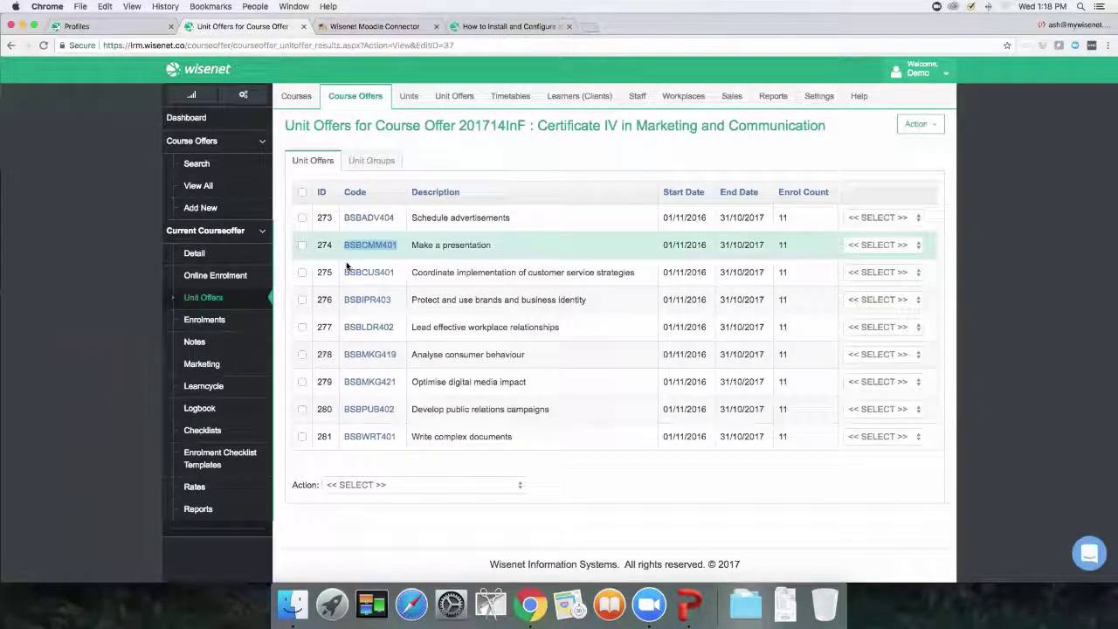
{"action": "left_click", "coordinate": [380, 28]}
{"action": "left_click", "coordinate": [625, 323]}
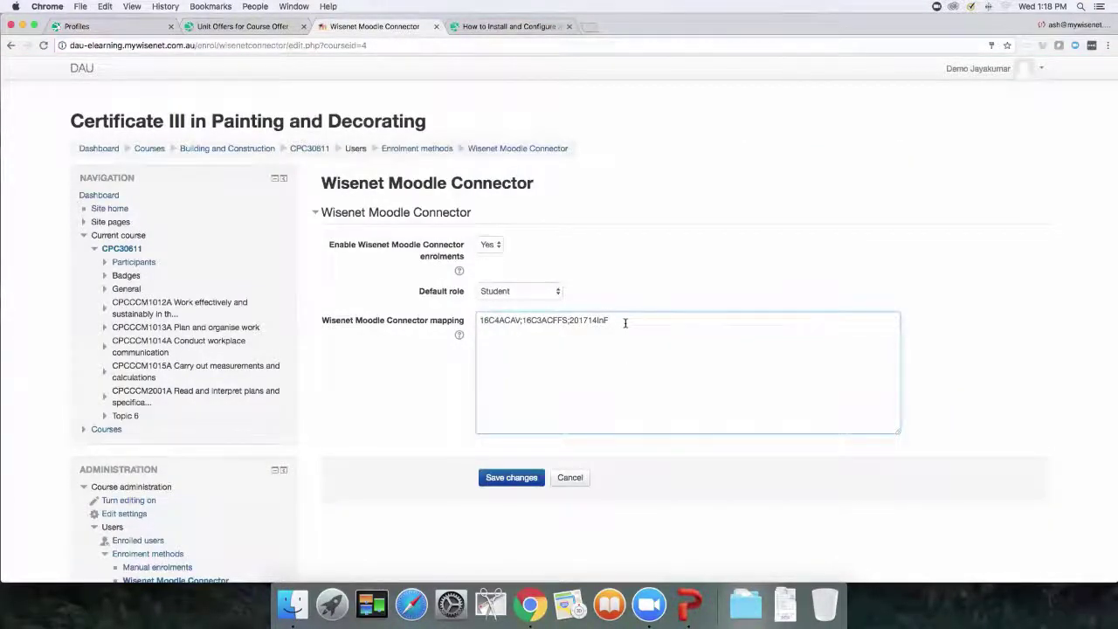
{"action": "type", "text": ";"}
{"action": "key", "text": "super+v"}
- Remove the appended unit offer code from the connector mapping and save the enrolment method settings
{"action": "left_click_drag", "start_coordinate": [609, 319], "coordinate": [665, 319]}
{"action": "key", "text": "BackSpace"}
{"action": "left_click", "coordinate": [513, 478]}
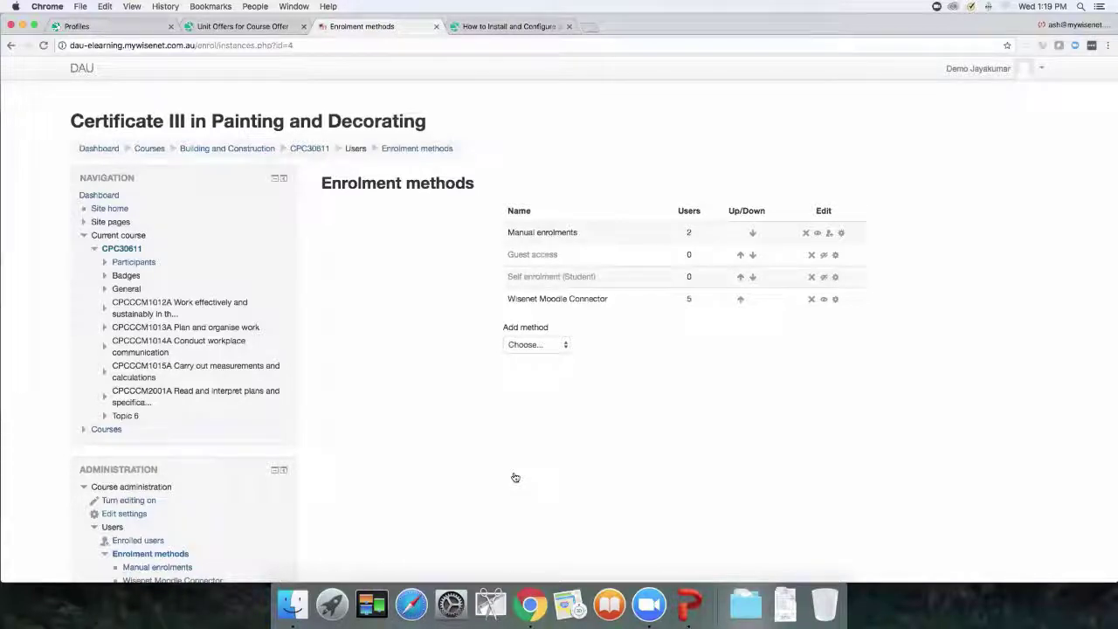
- Back in Wisenet, open the enrolments of the Certificate IV in Marketing and Communication course offer
{"action": "left_click", "coordinate": [266, 31]}
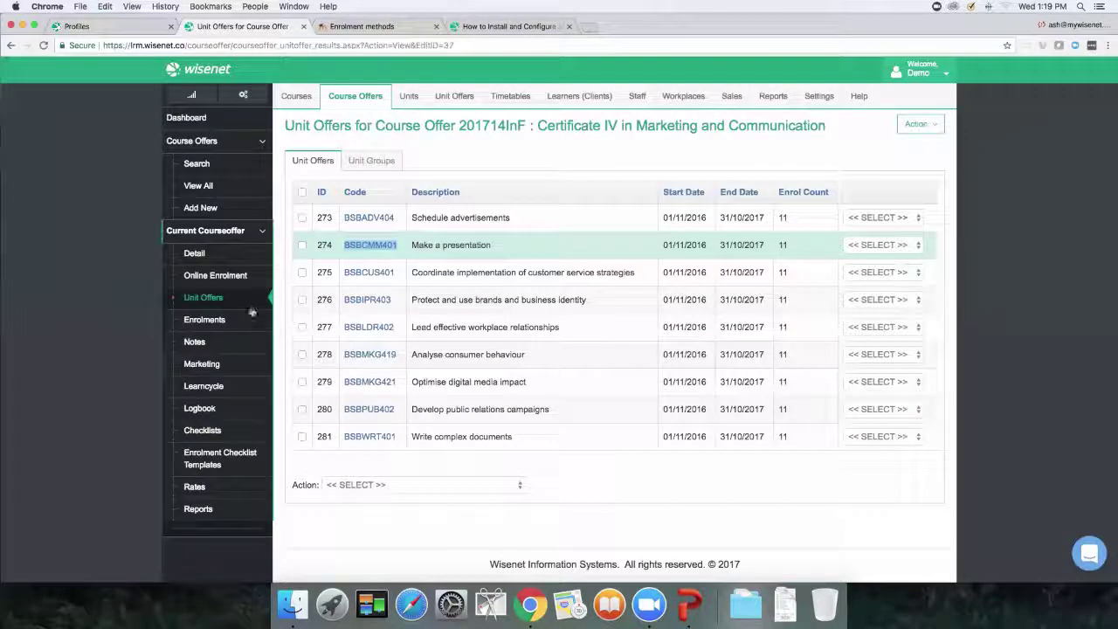
{"action": "left_click", "coordinate": [219, 321]}
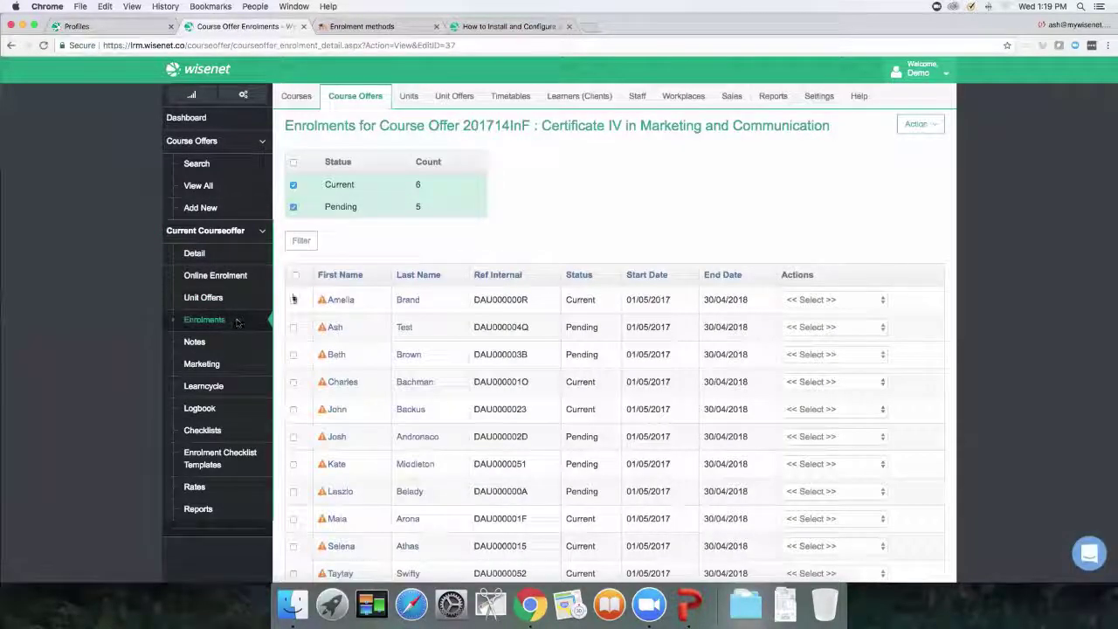
{"action": "left_click", "coordinate": [296, 276]}
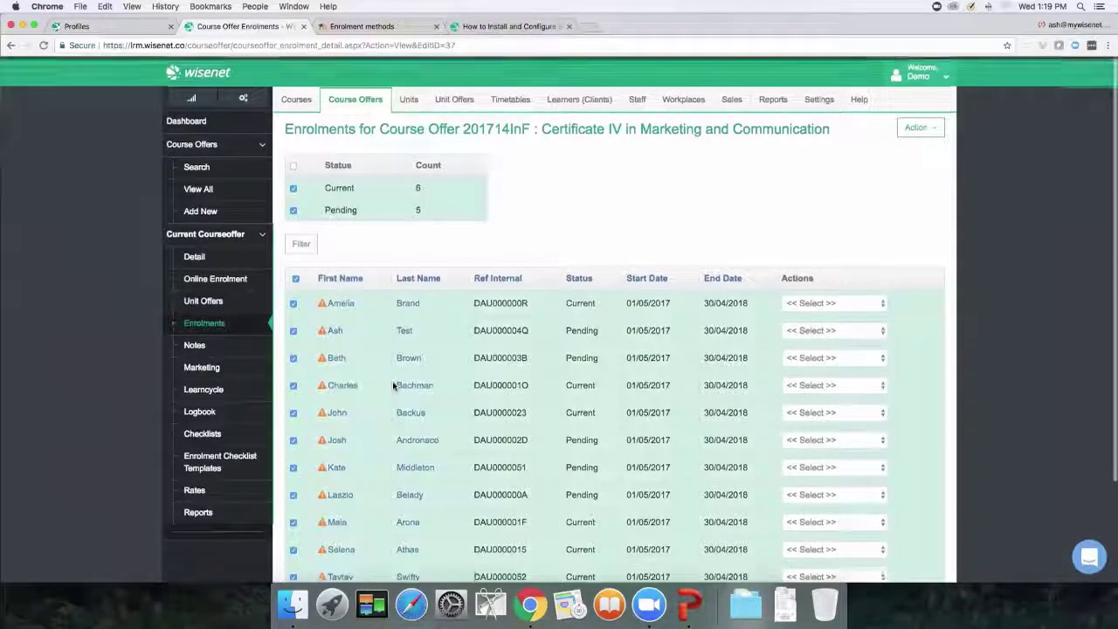
{"action": "scroll", "coordinate": [392, 385], "scroll_direction": "down", "scroll_amount": 3}
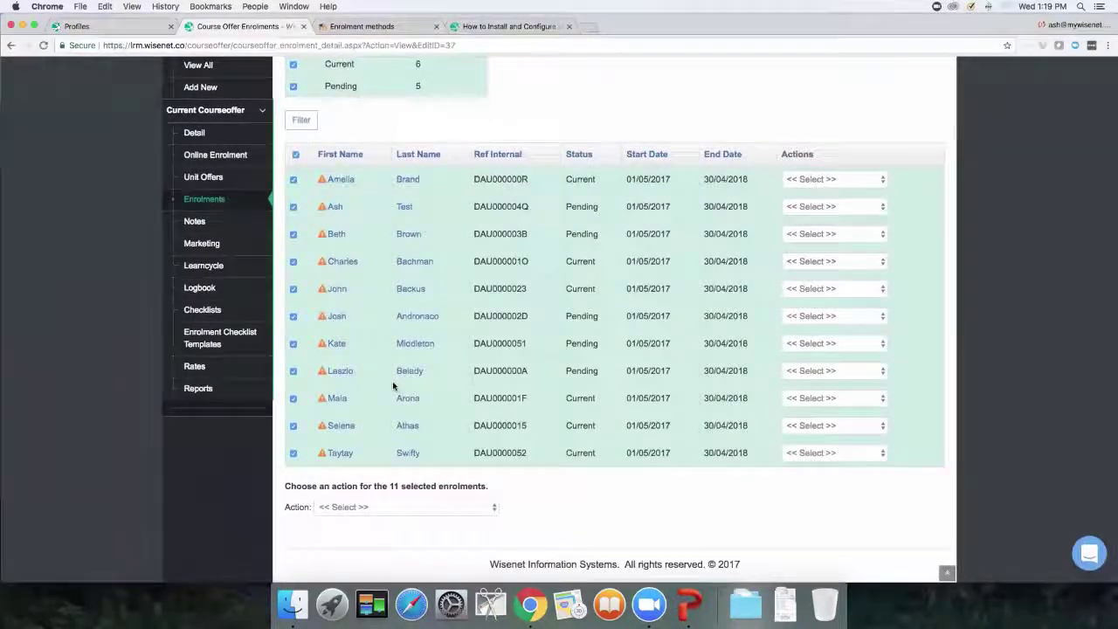
{"action": "left_click", "coordinate": [296, 155]}
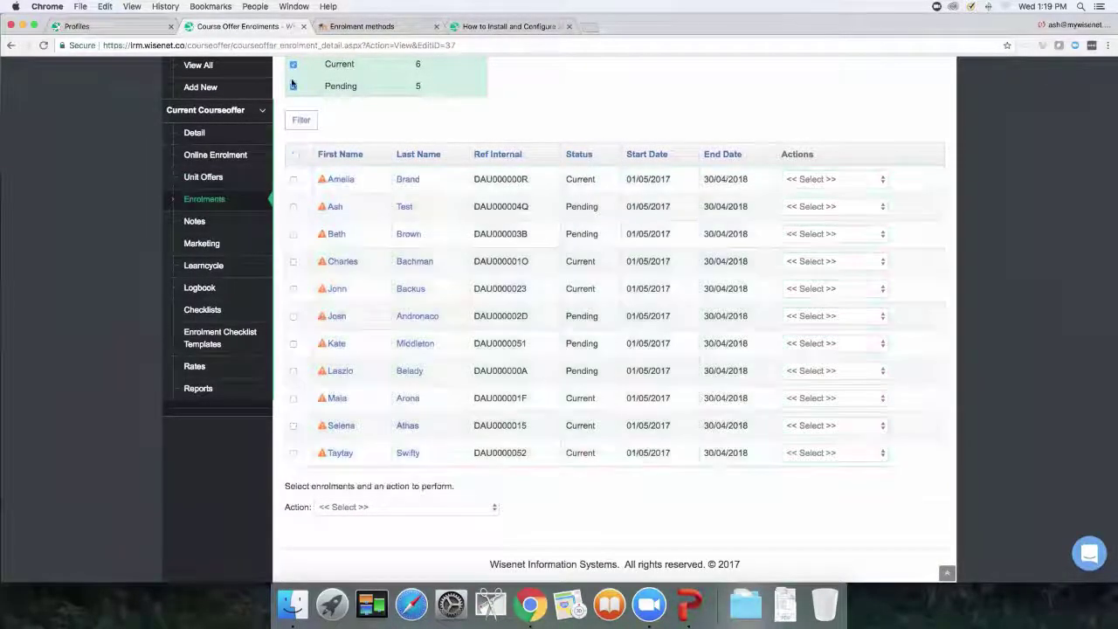
- Exclude the Pending status and filter the course offer's enrolments to Current only
{"action": "scroll", "coordinate": [295, 96], "scroll_direction": "up", "scroll_amount": 1}
{"action": "left_click", "coordinate": [293, 138]}
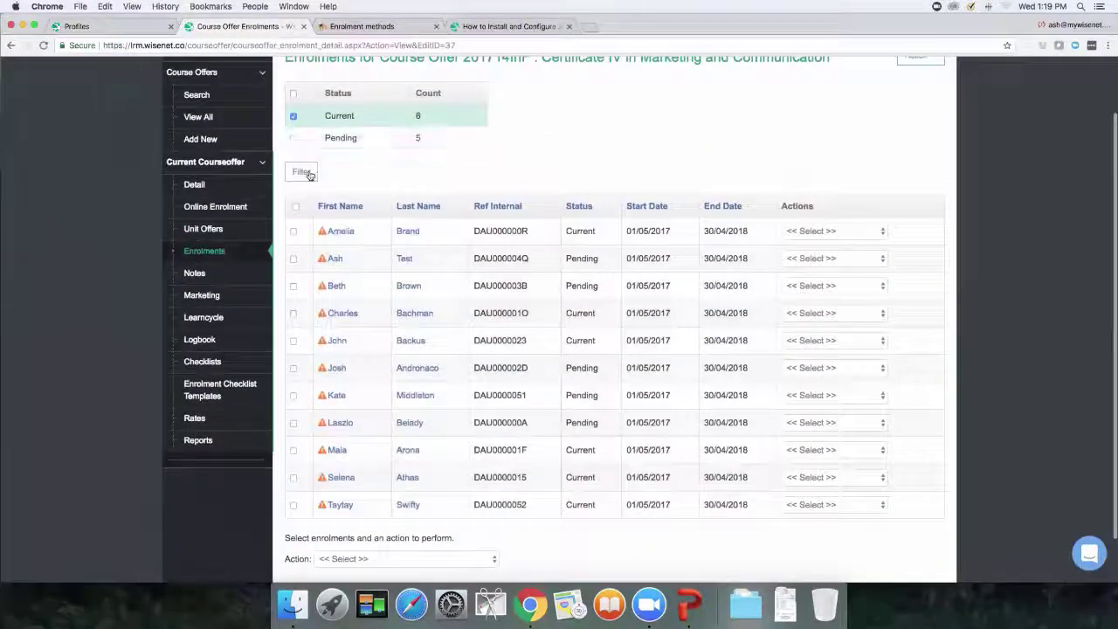
{"action": "left_click", "coordinate": [301, 172]}
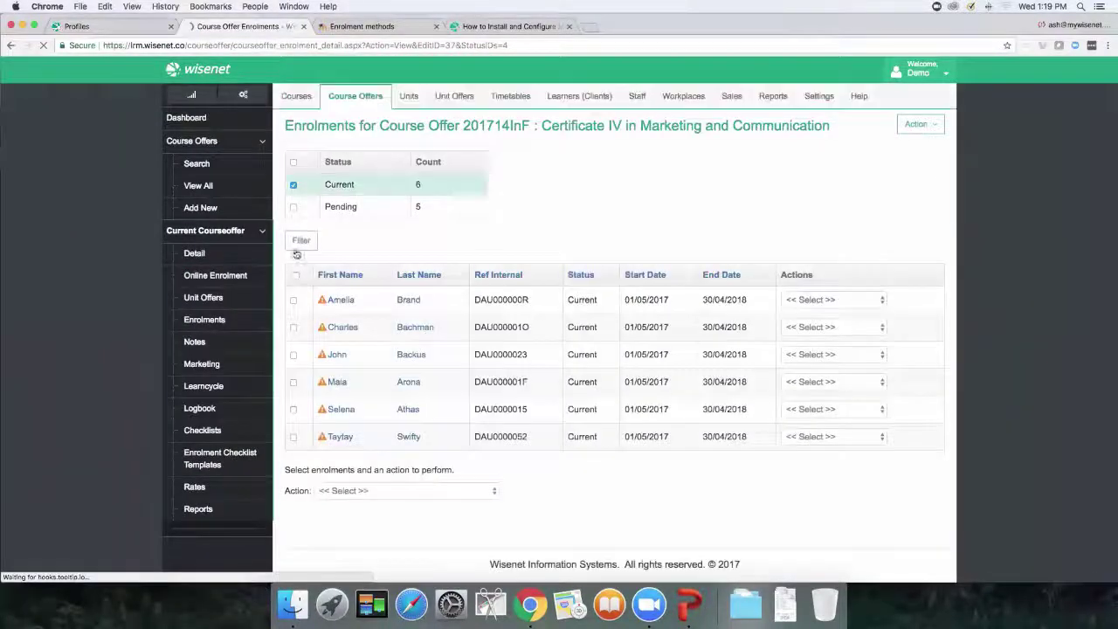
- Select all the filtered enrolments and choose the Manage Learner App and eLearning Access action for them
{"action": "left_click", "coordinate": [295, 275]}
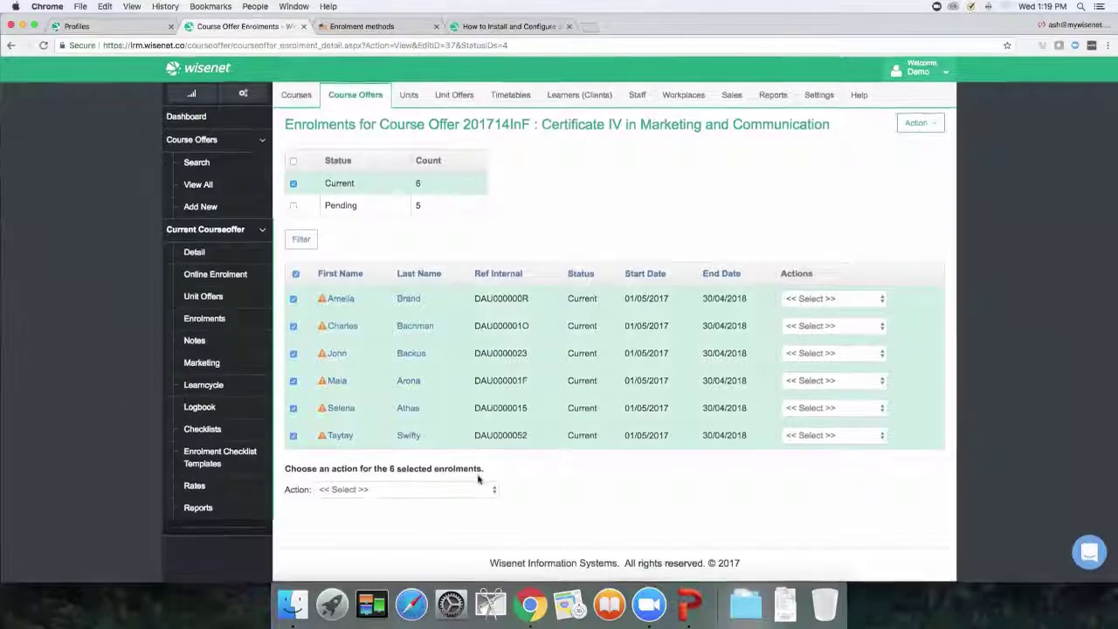
{"action": "left_click", "coordinate": [449, 488]}
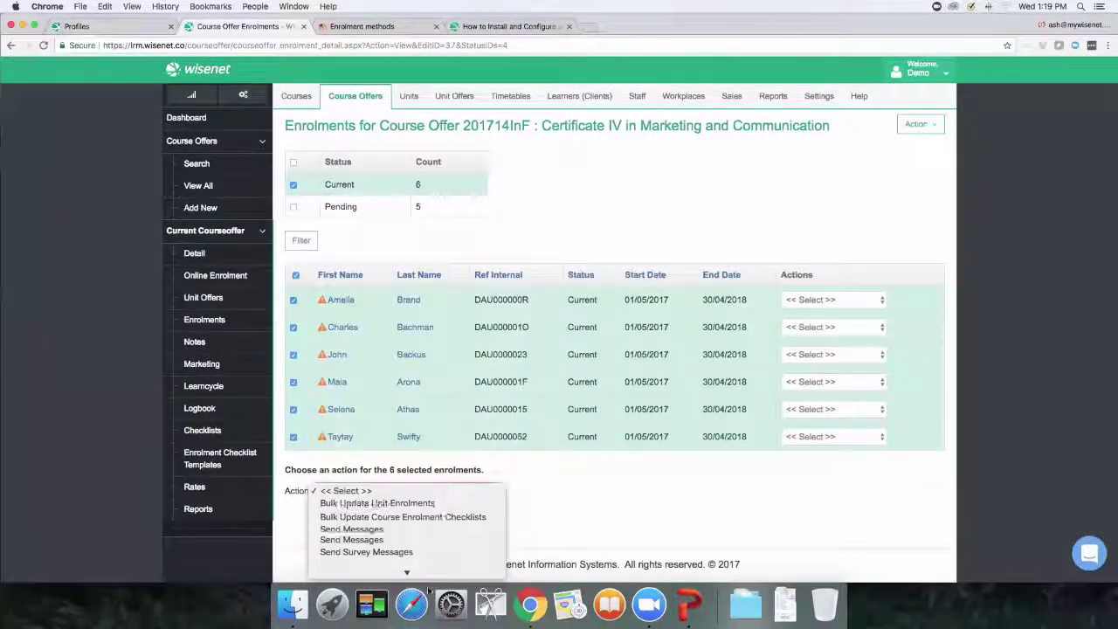
{"action": "scroll", "coordinate": [385, 533], "scroll_direction": "down", "scroll_amount": 5}
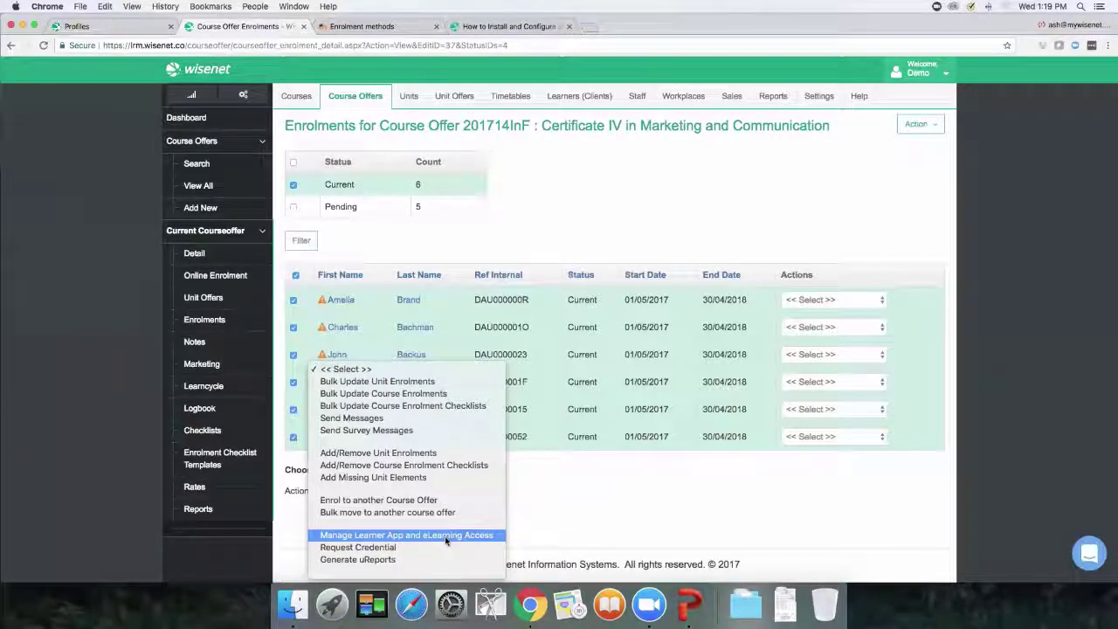
{"action": "left_click", "coordinate": [446, 535]}
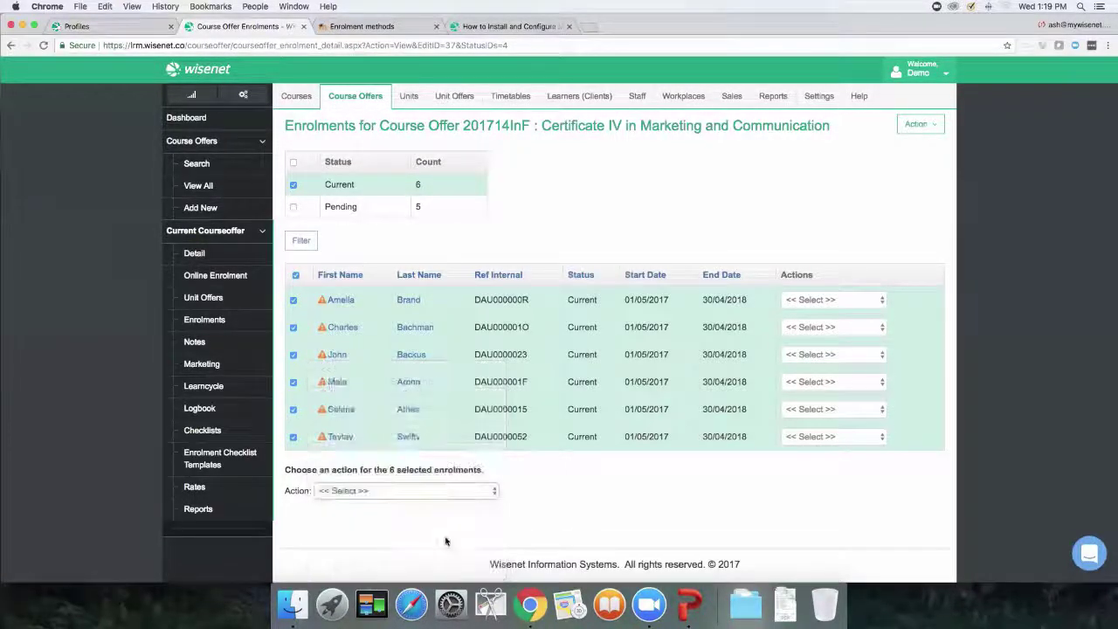
- Enable Learner App and eLearning access for the selected enrolments, expiring at the max. enrolment End Date, with invitations to newly enabled students
{"action": "scroll", "coordinate": [562, 459], "scroll_direction": "up", "scroll_amount": 1}
{"action": "scroll", "coordinate": [561, 458], "scroll_direction": "down", "scroll_amount": 5}
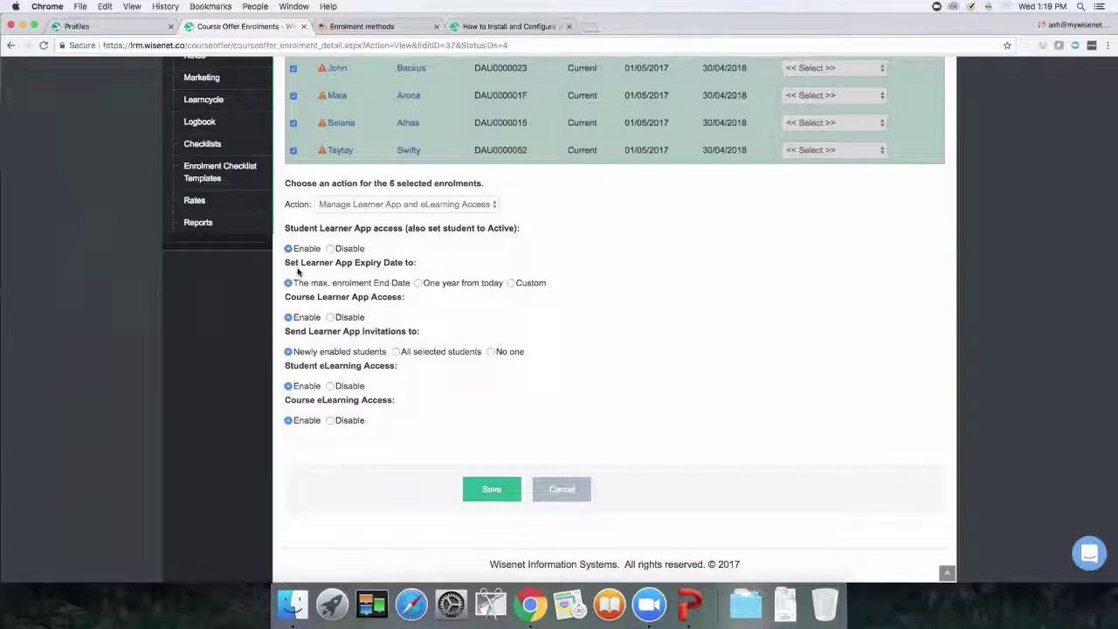
{"action": "left_click", "coordinate": [472, 490]}
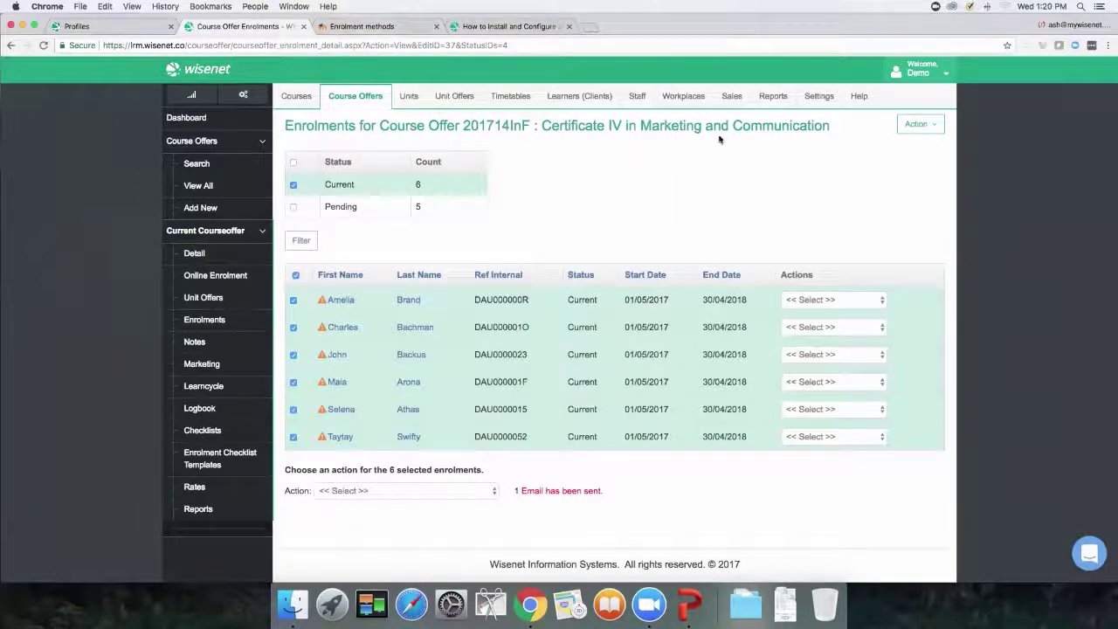
- Open the organisation's email templates and look up the Learner App New Account - Client template
{"action": "left_click", "coordinate": [821, 98]}
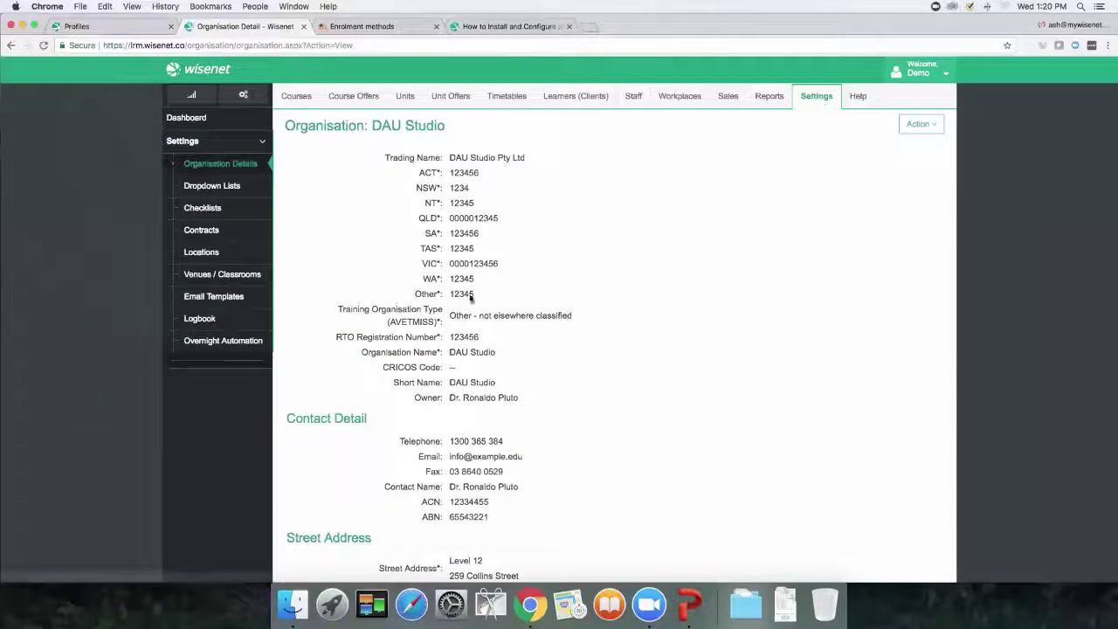
{"action": "left_click", "coordinate": [236, 299]}
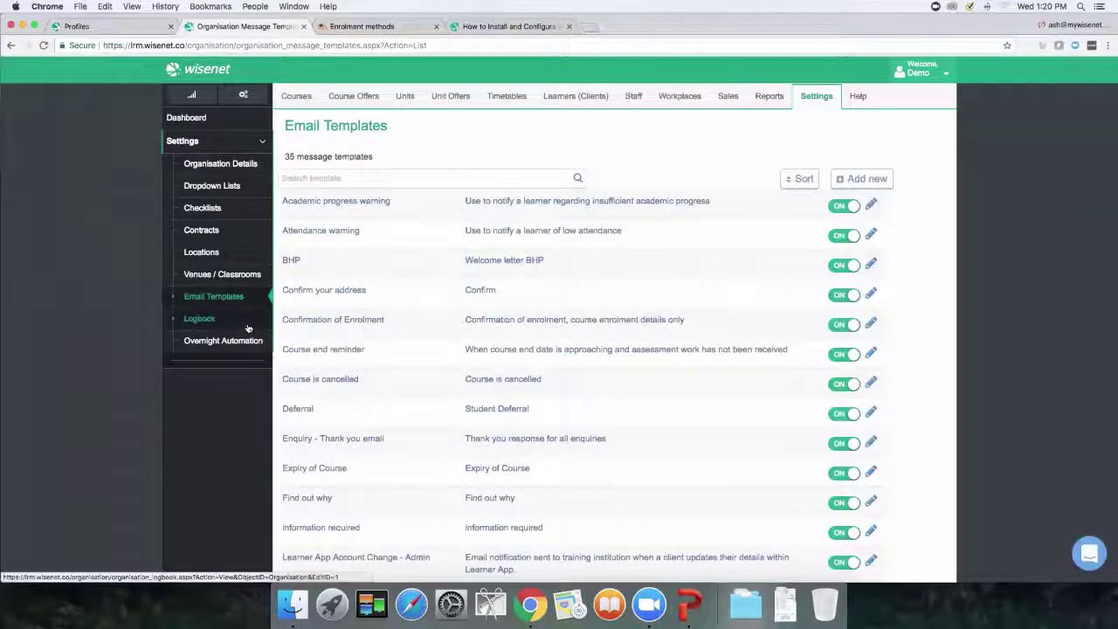
{"action": "scroll", "coordinate": [428, 382], "scroll_direction": "down", "scroll_amount": 5}
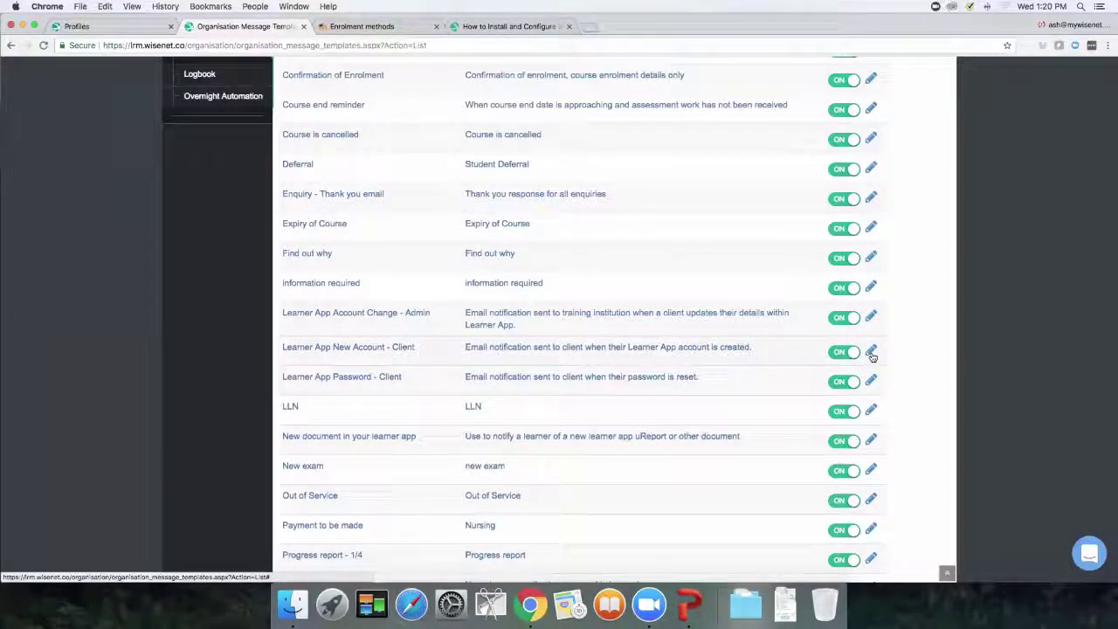
{"action": "scroll", "coordinate": [379, 281], "scroll_direction": "up", "scroll_amount": 5}
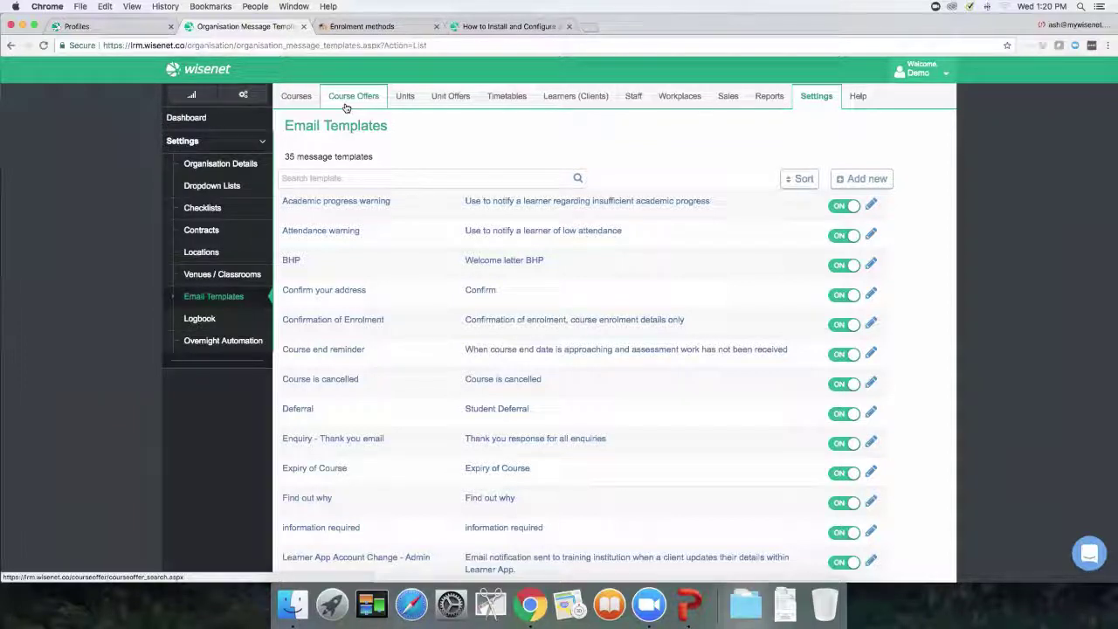
- Return to the course offers and list all of them
{"action": "left_click", "coordinate": [346, 98]}
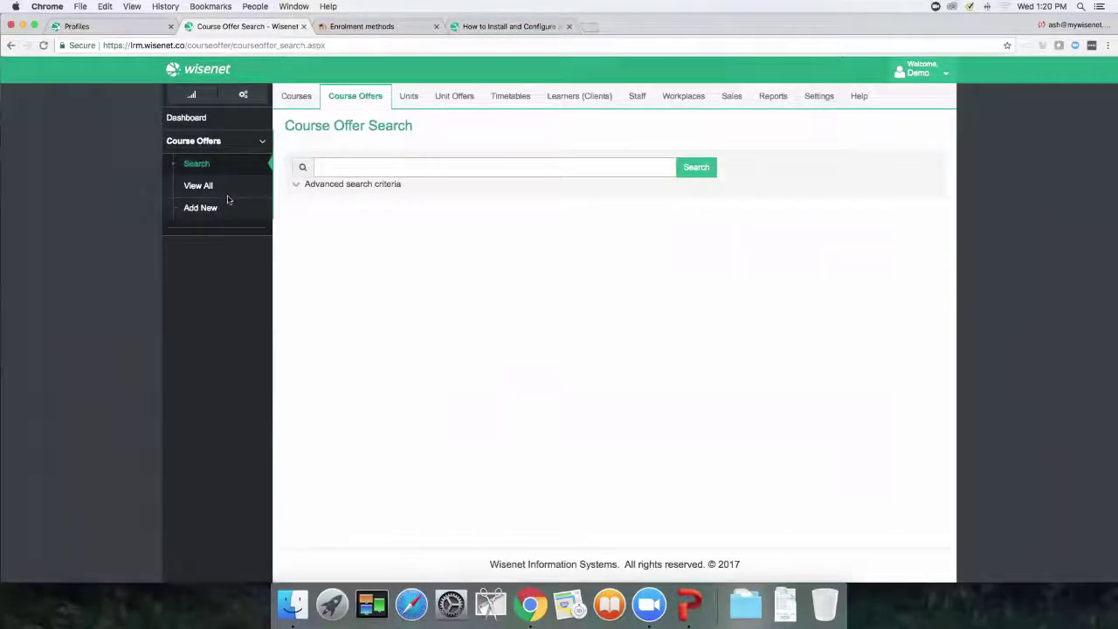
{"action": "left_click", "coordinate": [219, 191]}
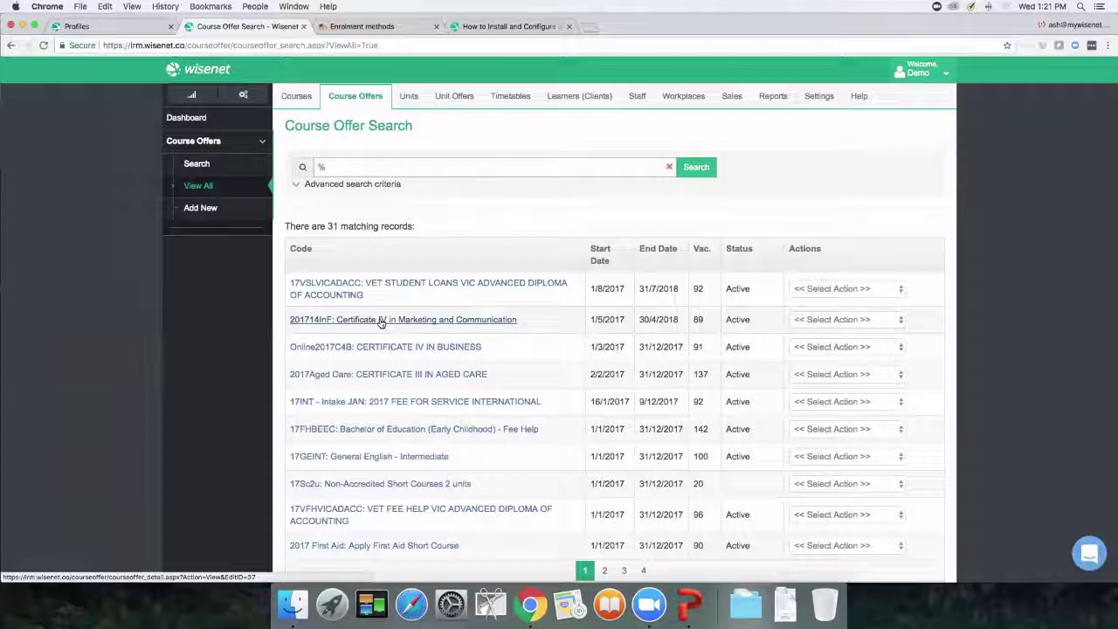
- Switch to Moodle, open the site-wide grade scales and highlight the VET scale's Not Yet Competent, Competent values
{"action": "left_click", "coordinate": [372, 27]}
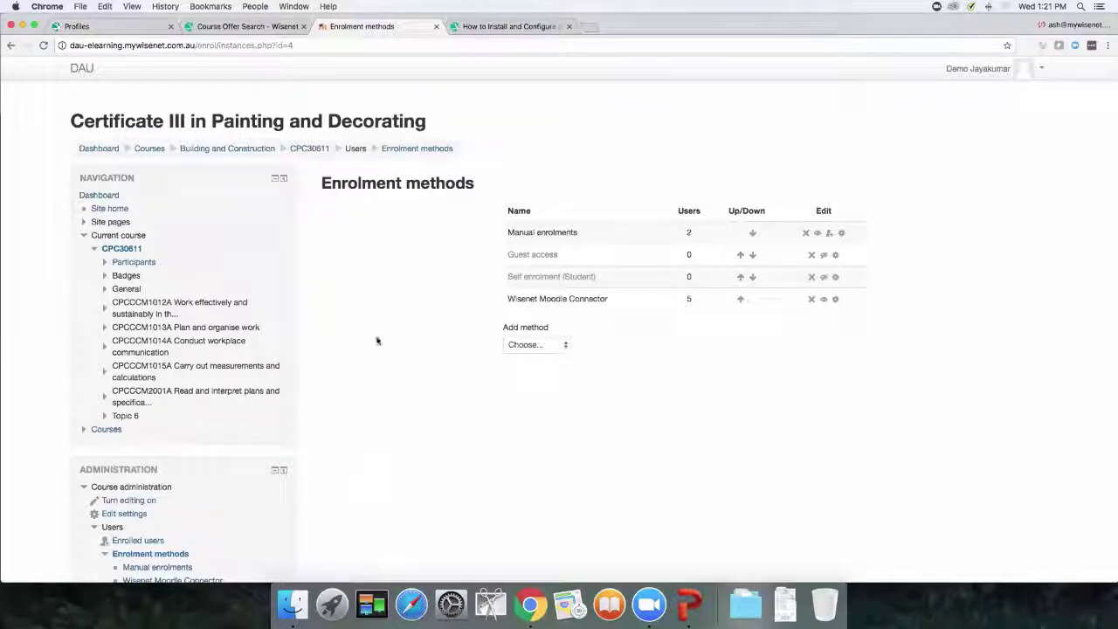
{"action": "scroll", "coordinate": [366, 449], "scroll_direction": "up", "scroll_amount": 1}
{"action": "scroll", "coordinate": [366, 449], "scroll_direction": "down", "scroll_amount": 5}
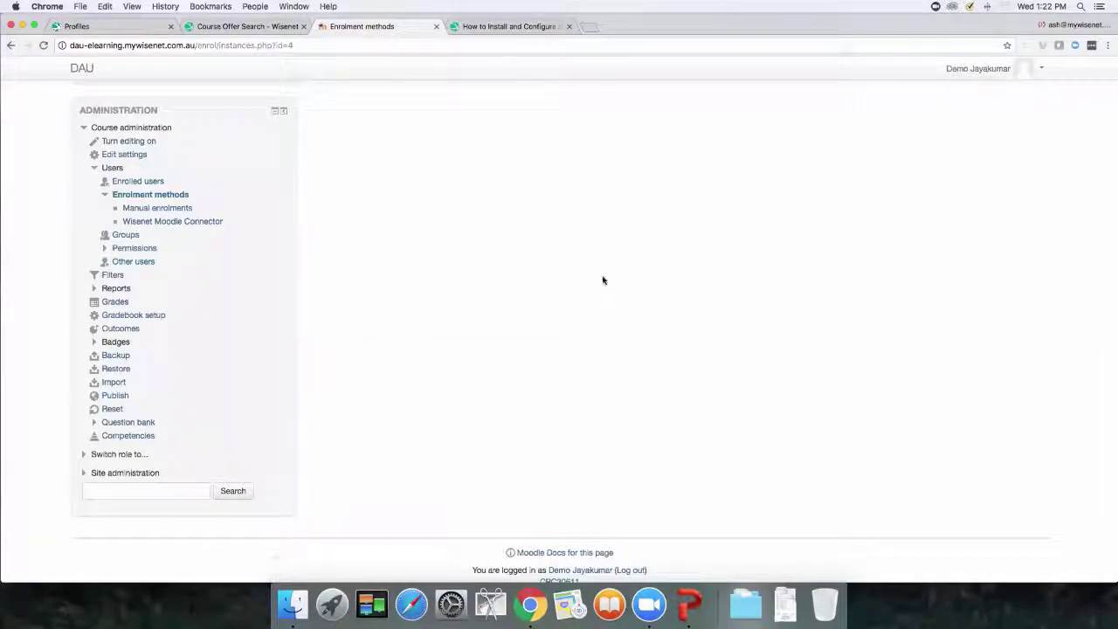
{"action": "scroll", "coordinate": [597, 284], "scroll_direction": "up", "scroll_amount": 1}
{"action": "scroll", "coordinate": [596, 285], "scroll_direction": "up", "scroll_amount": 10}
{"action": "scroll", "coordinate": [429, 379], "scroll_direction": "down", "scroll_amount": 5}
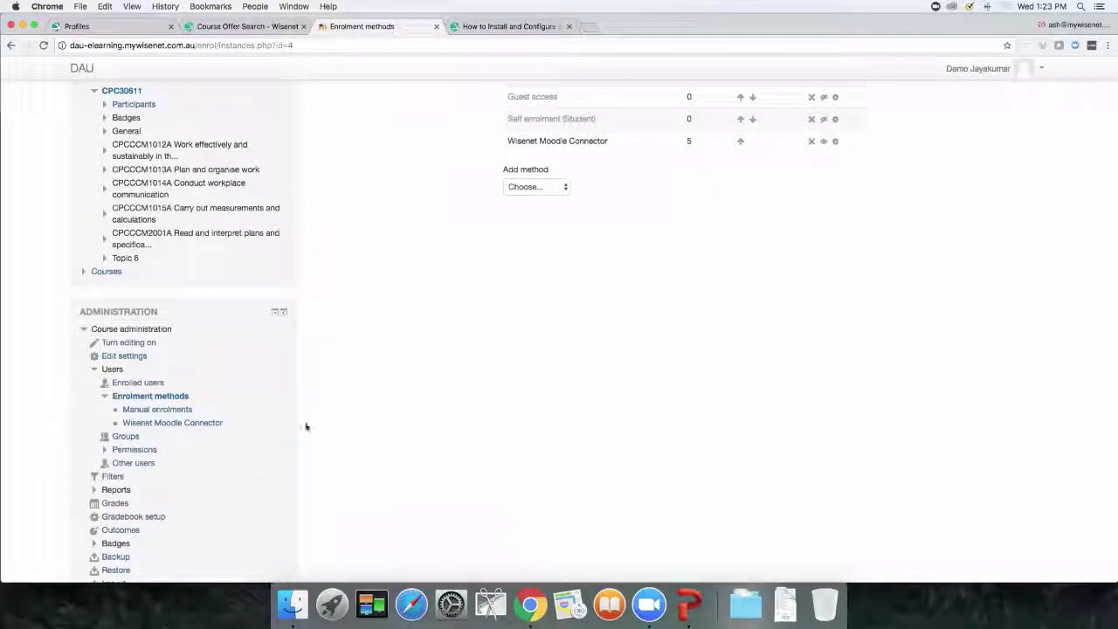
{"action": "scroll", "coordinate": [191, 442], "scroll_direction": "down", "scroll_amount": 5}
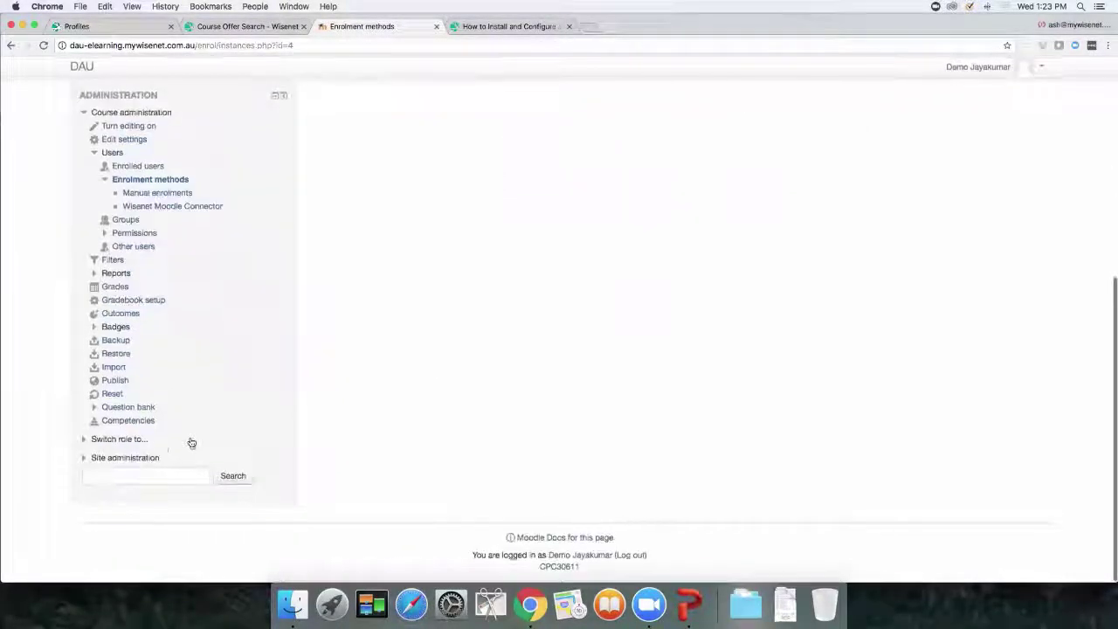
{"action": "left_click", "coordinate": [139, 460]}
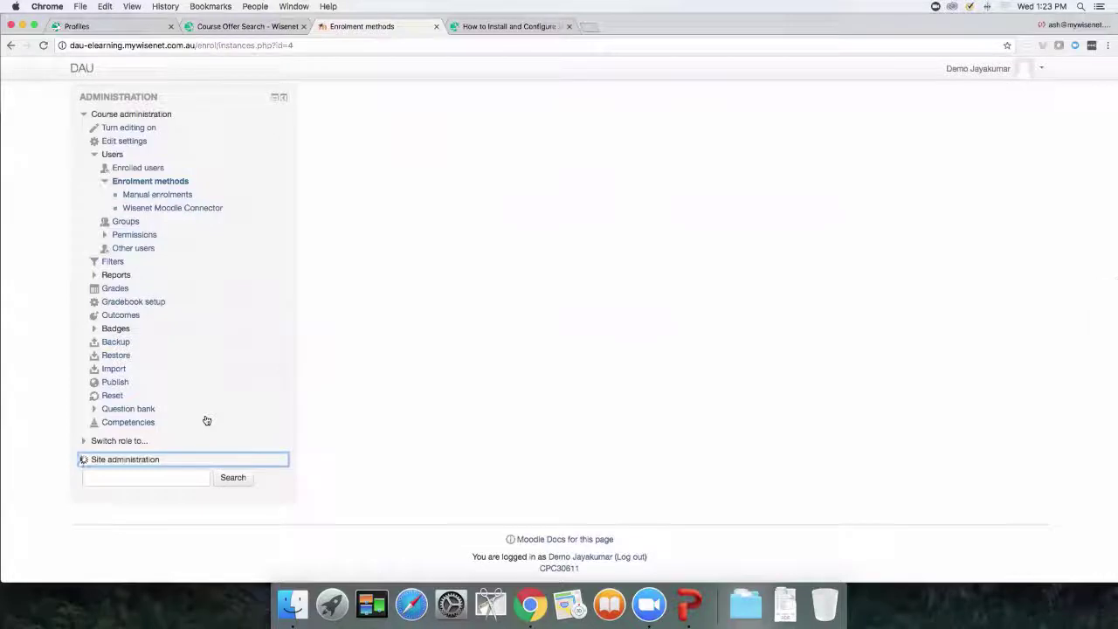
{"action": "scroll", "coordinate": [206, 421], "scroll_direction": "down", "scroll_amount": 5}
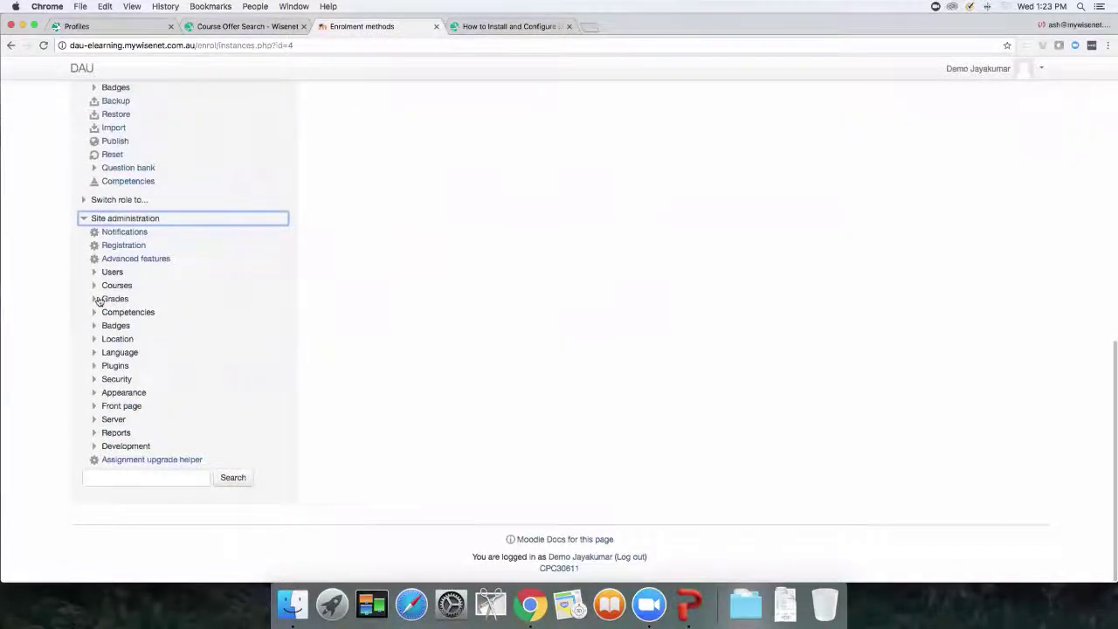
{"action": "left_click", "coordinate": [99, 299]}
{"action": "left_click", "coordinate": [119, 353]}
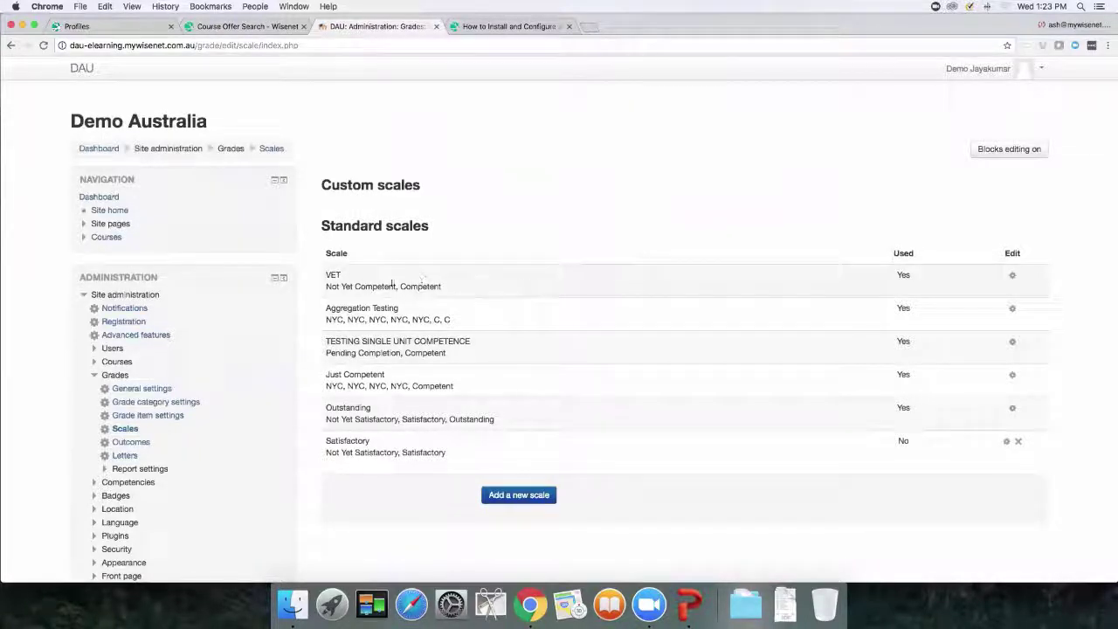
{"action": "left_click_drag", "start_coordinate": [325, 288], "coordinate": [466, 290]}
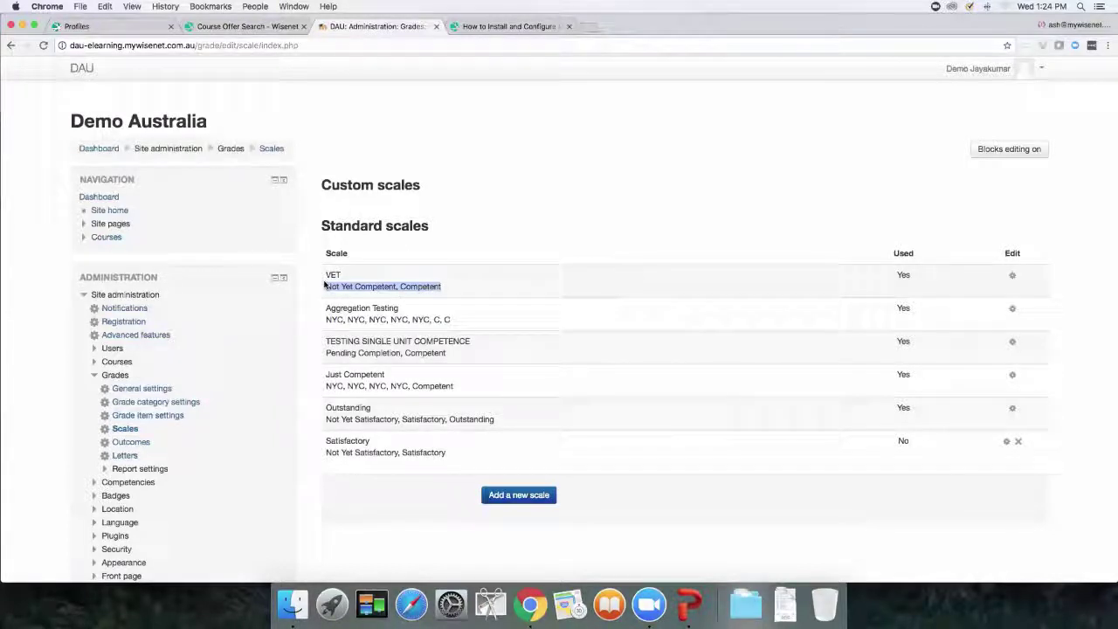
- Open the gradebook setup of the Diploma in Building and Construction course in the Building and Construction category
{"action": "left_click", "coordinate": [116, 241]}
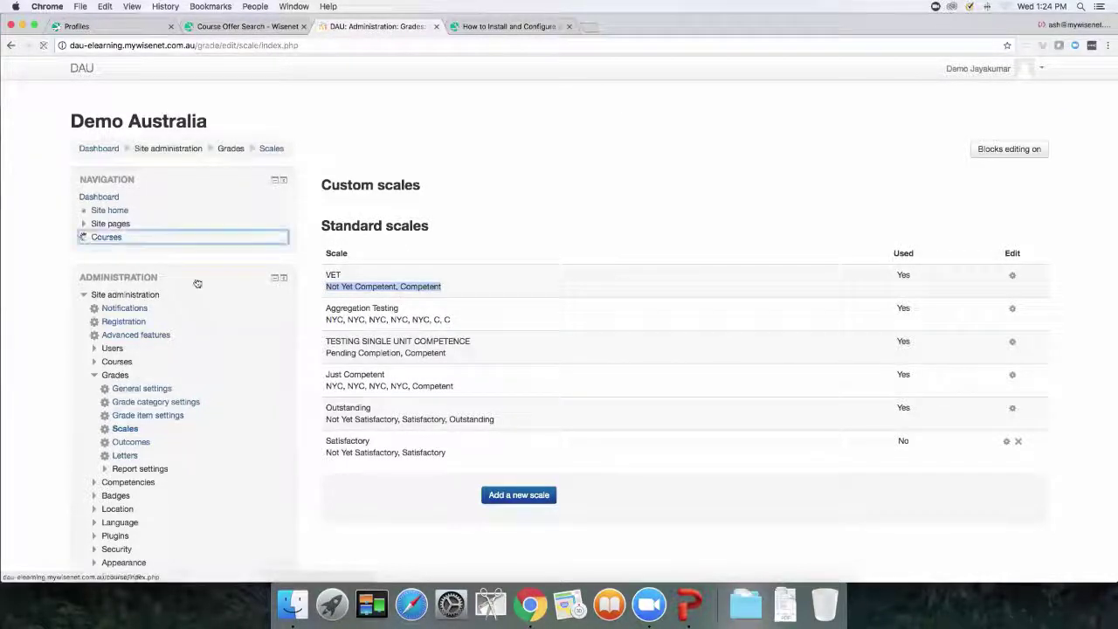
{"action": "left_click", "coordinate": [420, 262]}
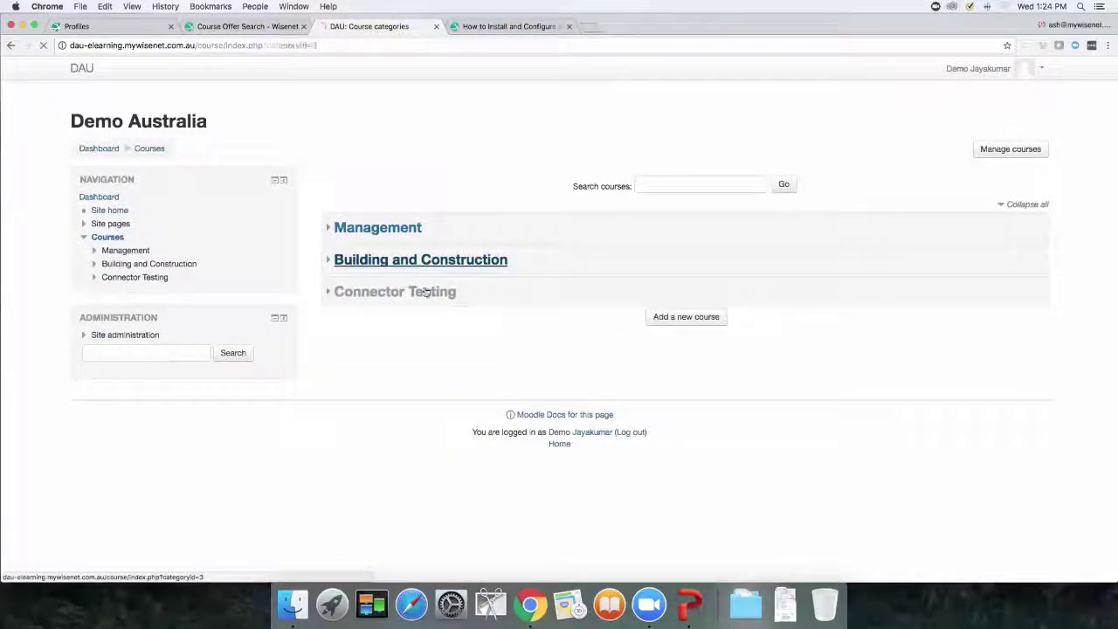
{"action": "left_click", "coordinate": [454, 261]}
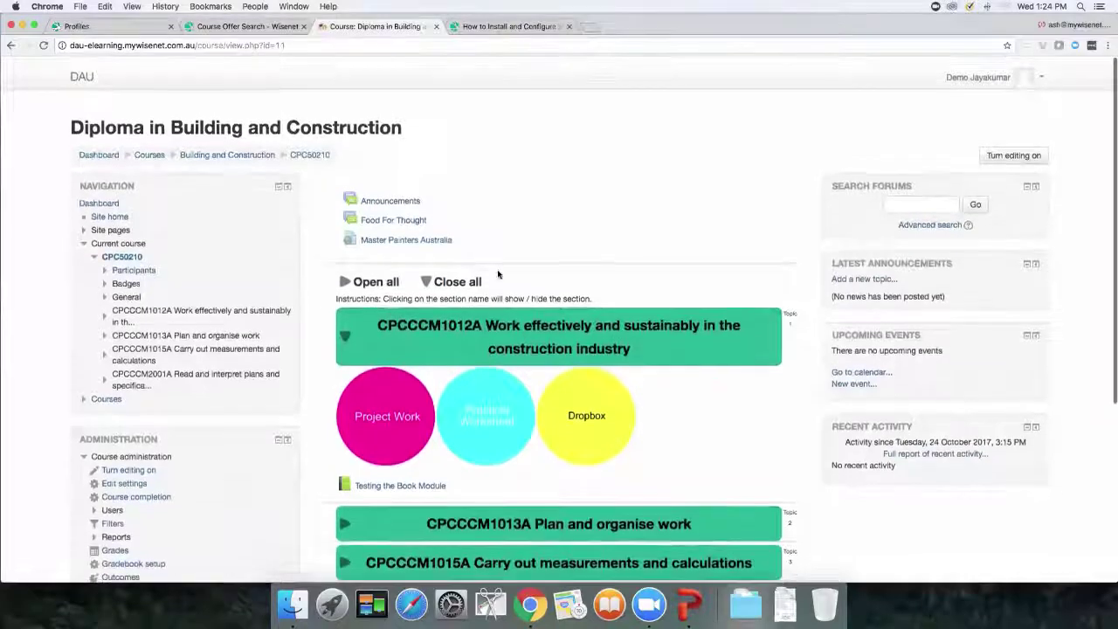
{"action": "scroll", "coordinate": [498, 275], "scroll_direction": "down", "scroll_amount": 5}
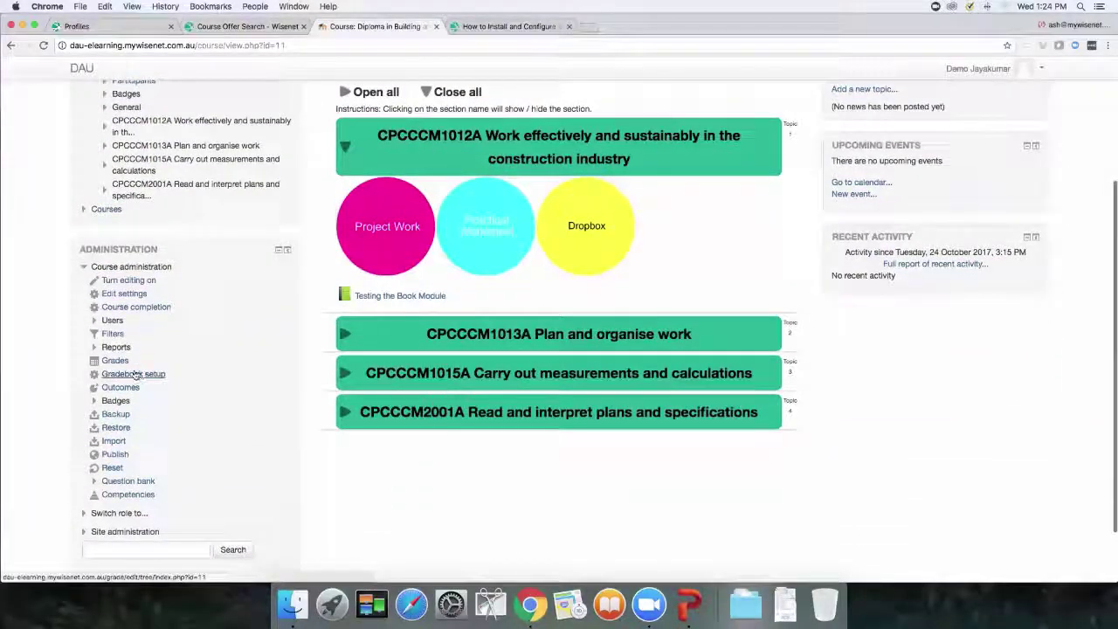
{"action": "left_click", "coordinate": [133, 374]}
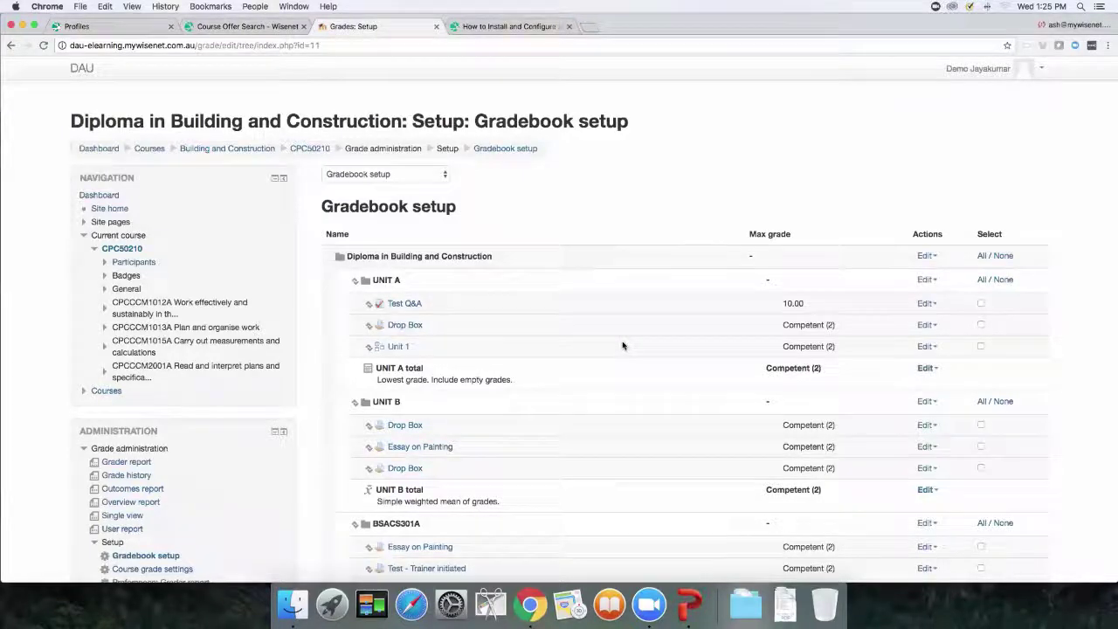
- Review the course's grade categories and start adding a new grade category
{"action": "scroll", "coordinate": [623, 346], "scroll_direction": "down", "scroll_amount": 3}
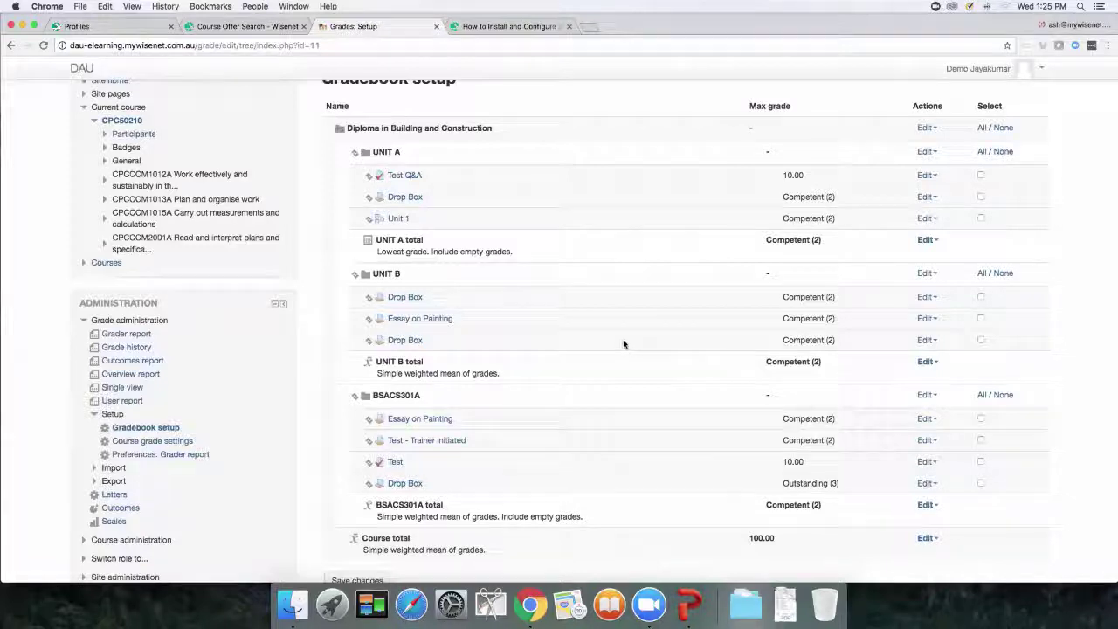
{"action": "scroll", "coordinate": [622, 345], "scroll_direction": "down", "scroll_amount": 3}
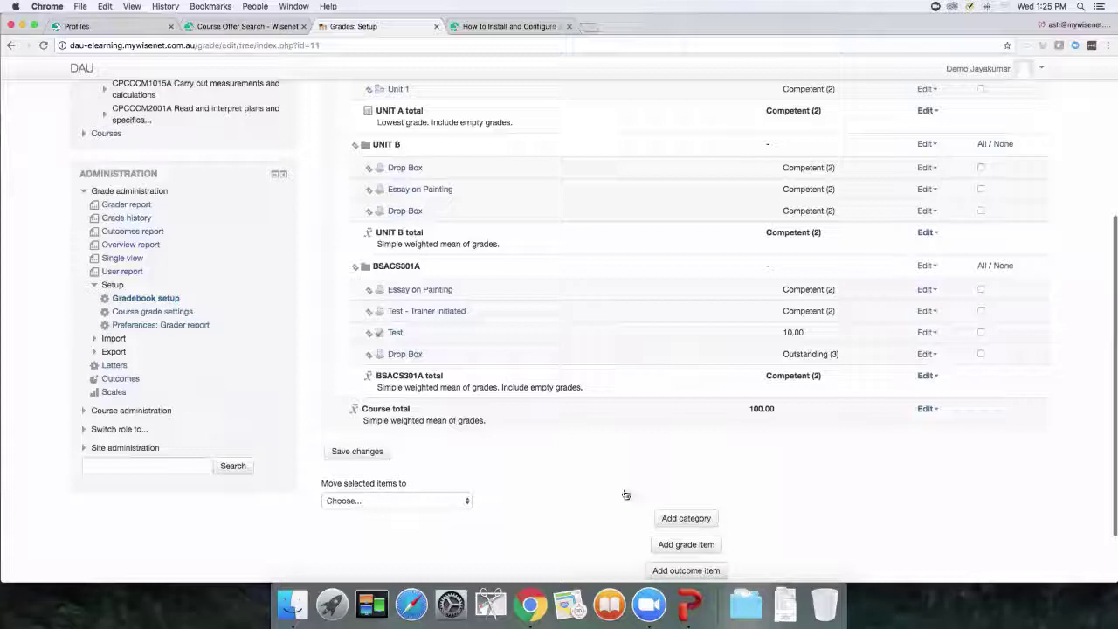
{"action": "left_click", "coordinate": [693, 521]}
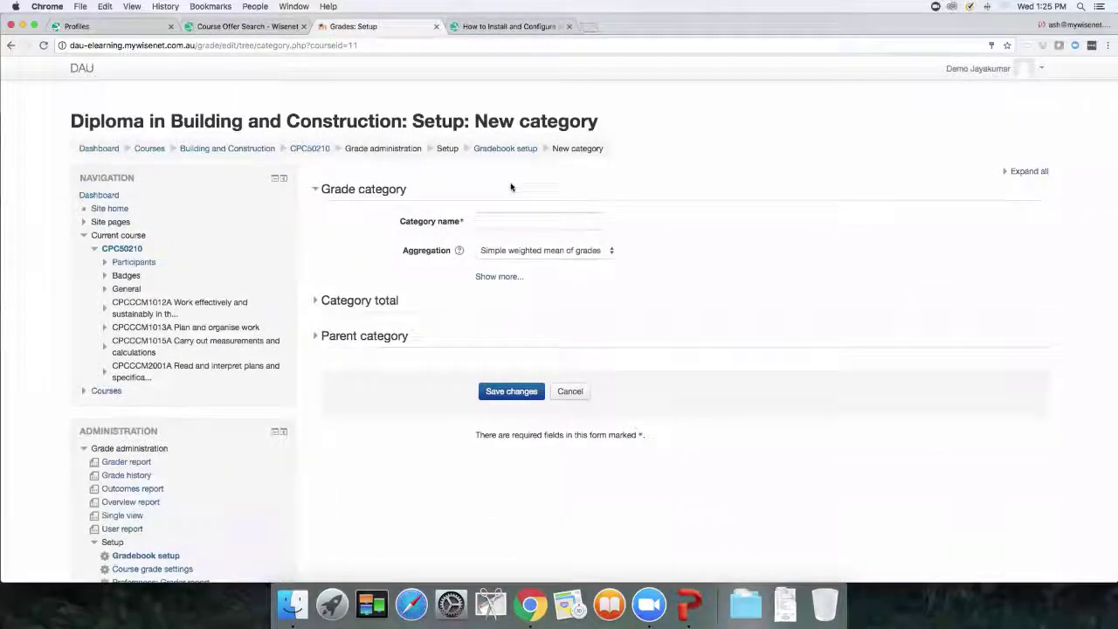
{"action": "left_click", "coordinate": [500, 230]}
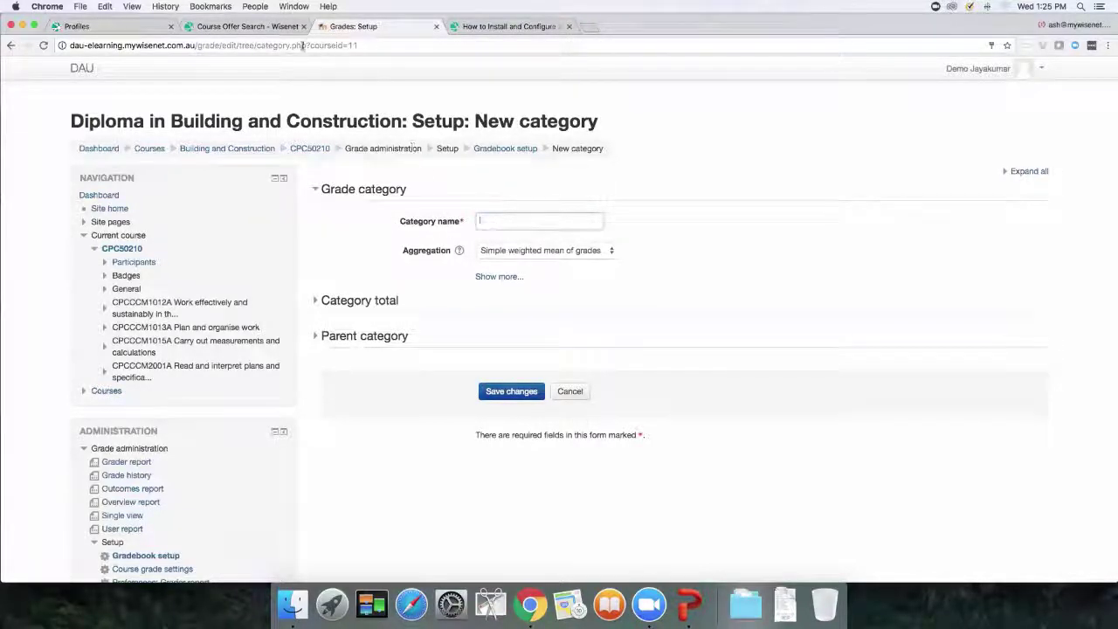
- In Wisenet, copy the unit offer code BSBCMM401 from the Certificate IV in Marketing and Communication course offer
{"action": "left_click", "coordinate": [262, 26]}
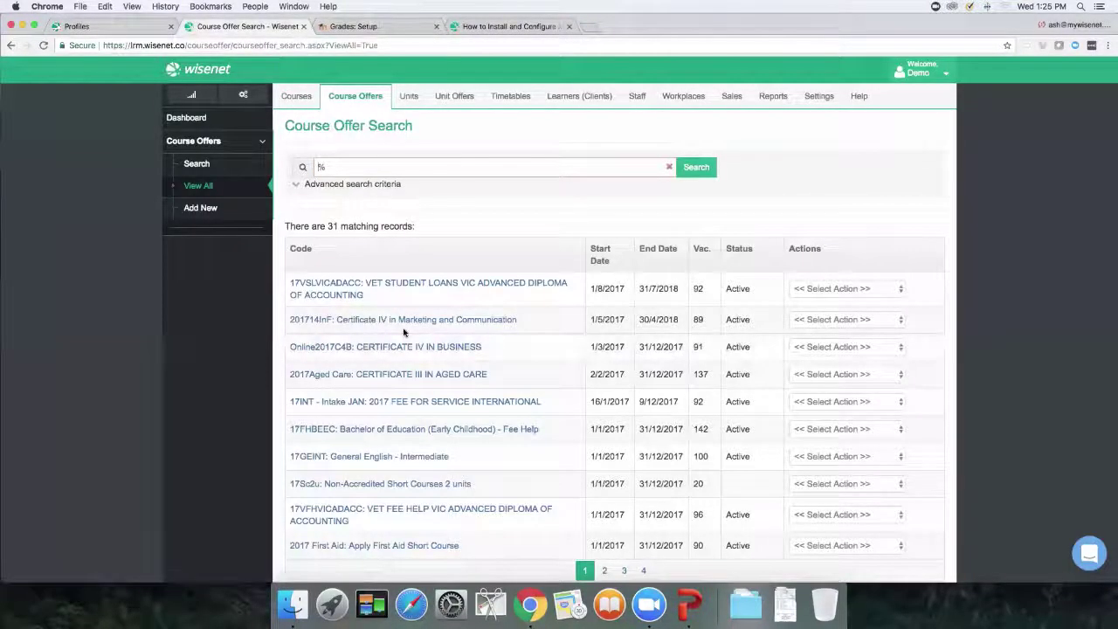
{"action": "left_click", "coordinate": [381, 325]}
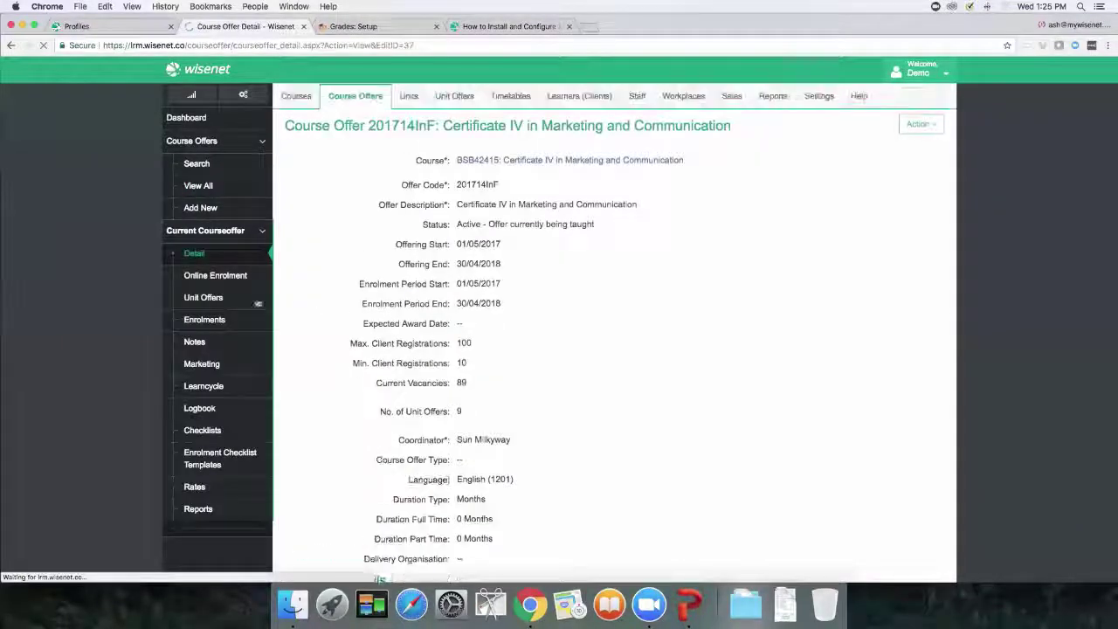
{"action": "left_click", "coordinate": [203, 297]}
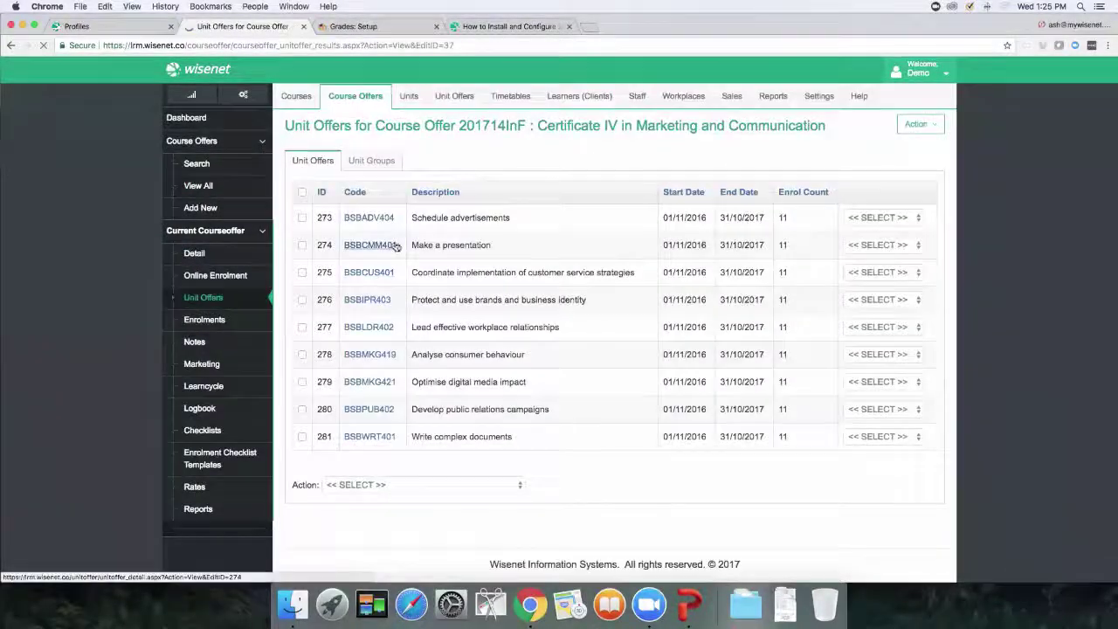
{"action": "left_click_drag", "start_coordinate": [398, 245], "coordinate": [345, 245]}
{"action": "key", "text": "super+c"}
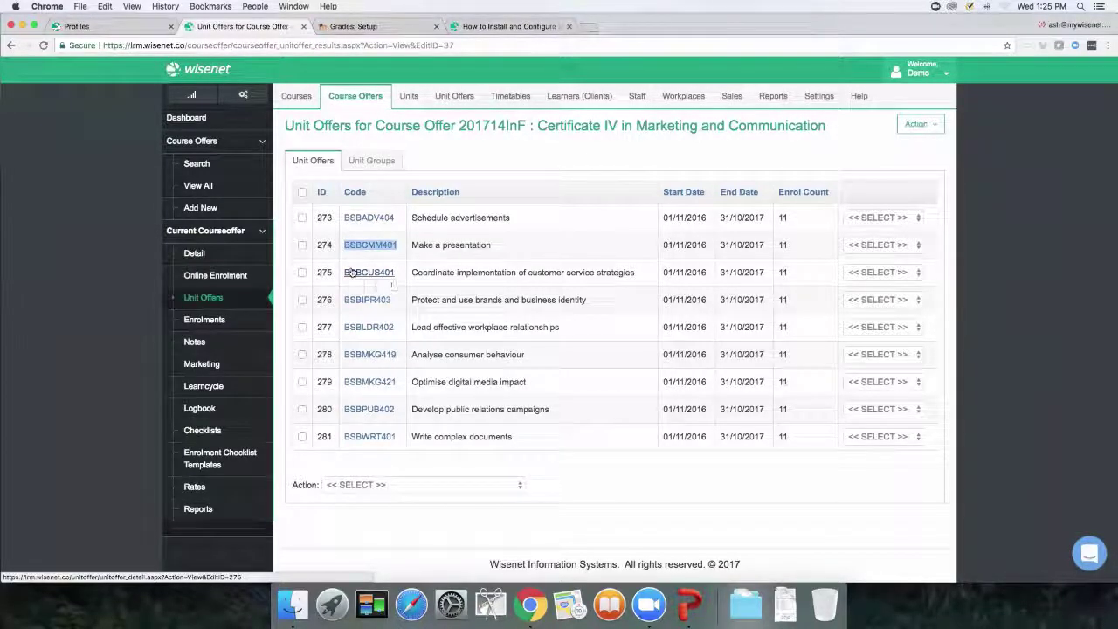
- Back in Moodle, name the new grade category BSBCMM401 using the copied unit offer code
{"action": "left_click", "coordinate": [402, 26]}
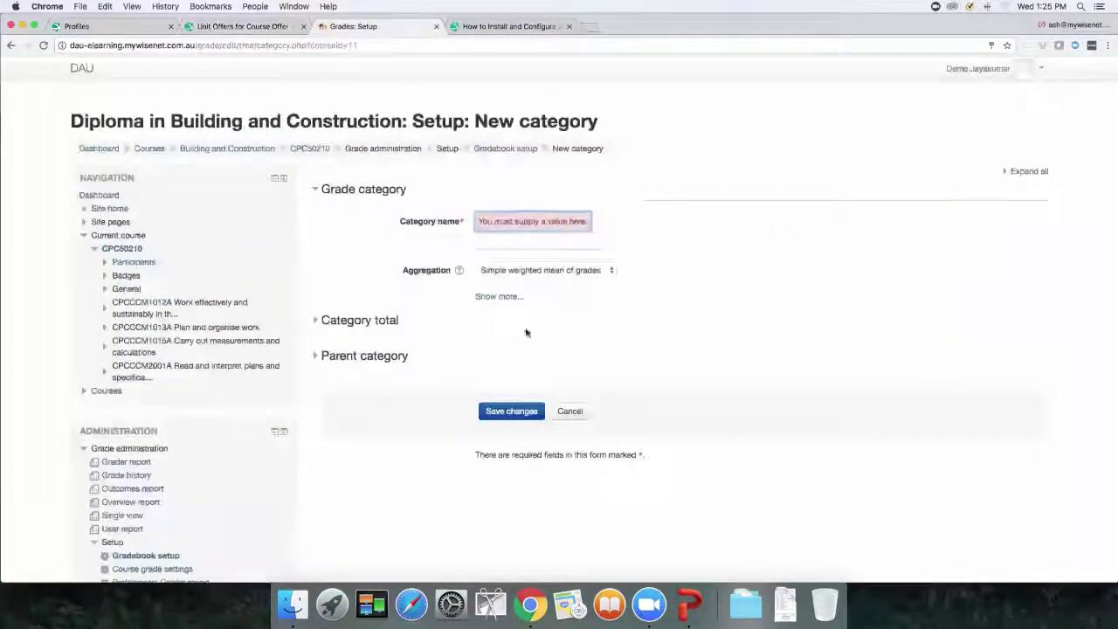
{"action": "left_click", "coordinate": [513, 240]}
{"action": "key", "text": "super+v"}
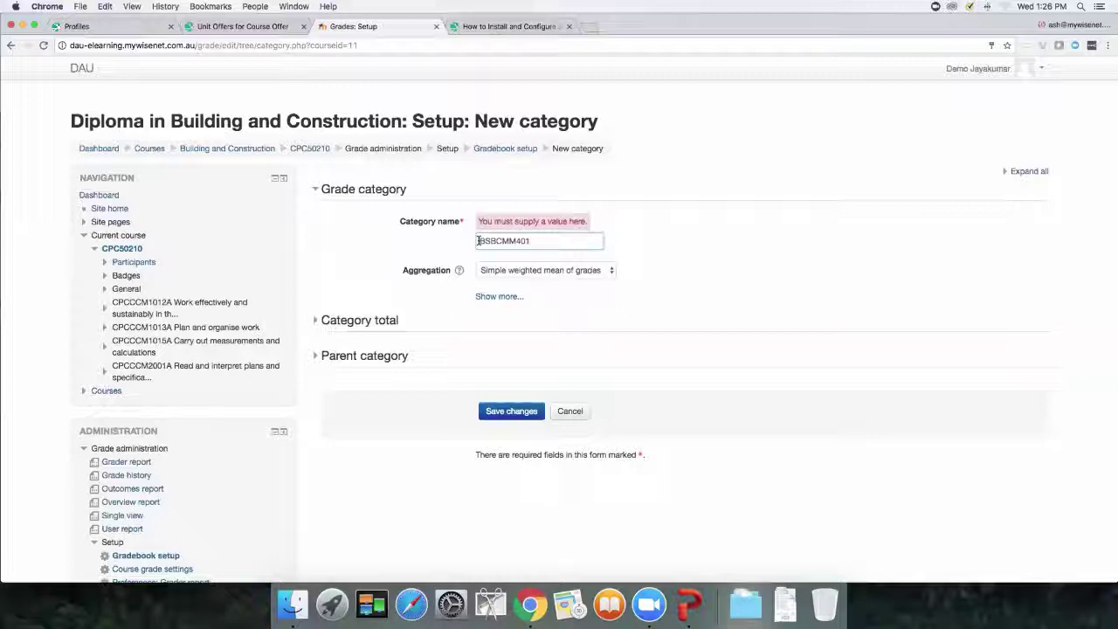
{"action": "left_click", "coordinate": [420, 273]}
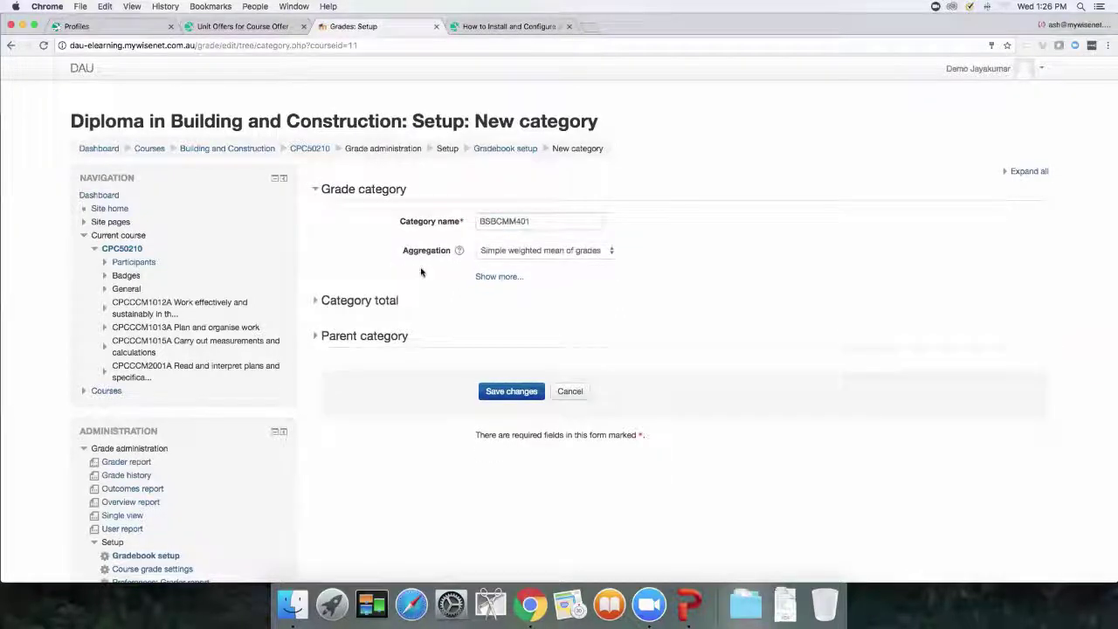
- Examine the aggregation methods available for the new grade category, leaving Simple weighted mean of grades selected
{"action": "left_click_drag", "start_coordinate": [402, 251], "coordinate": [452, 252]}
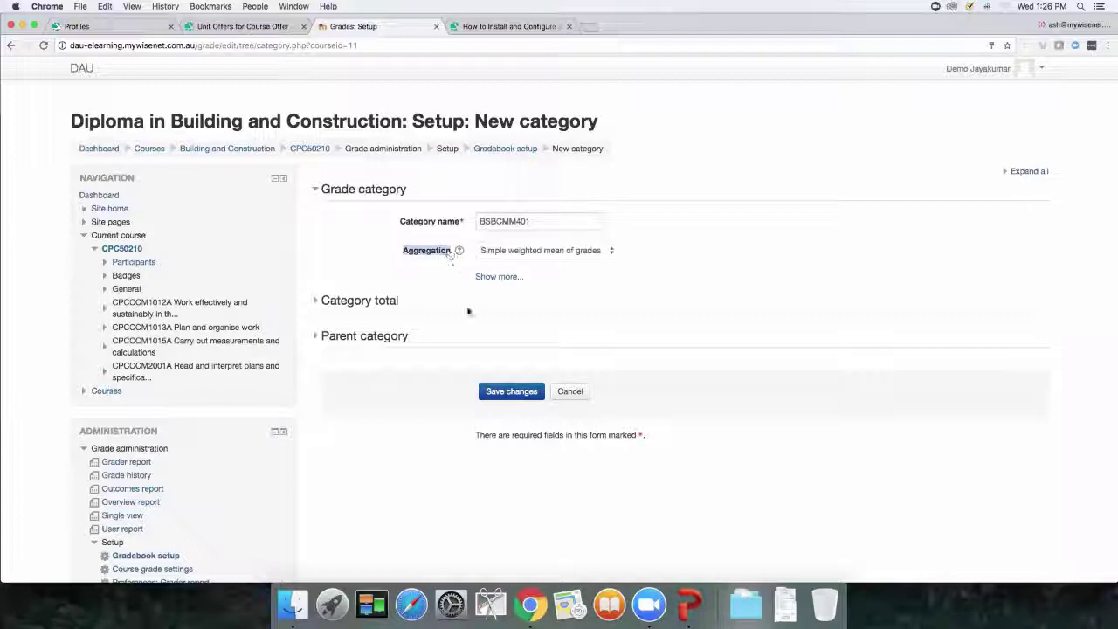
{"action": "left_click", "coordinate": [523, 252]}
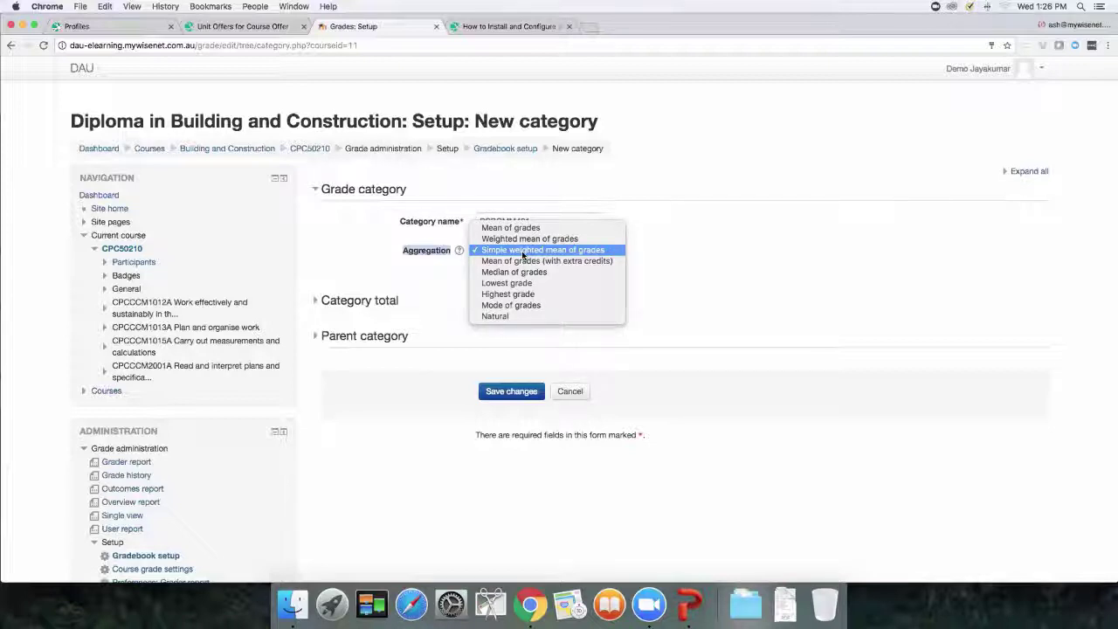
{"action": "left_click", "coordinate": [374, 259]}
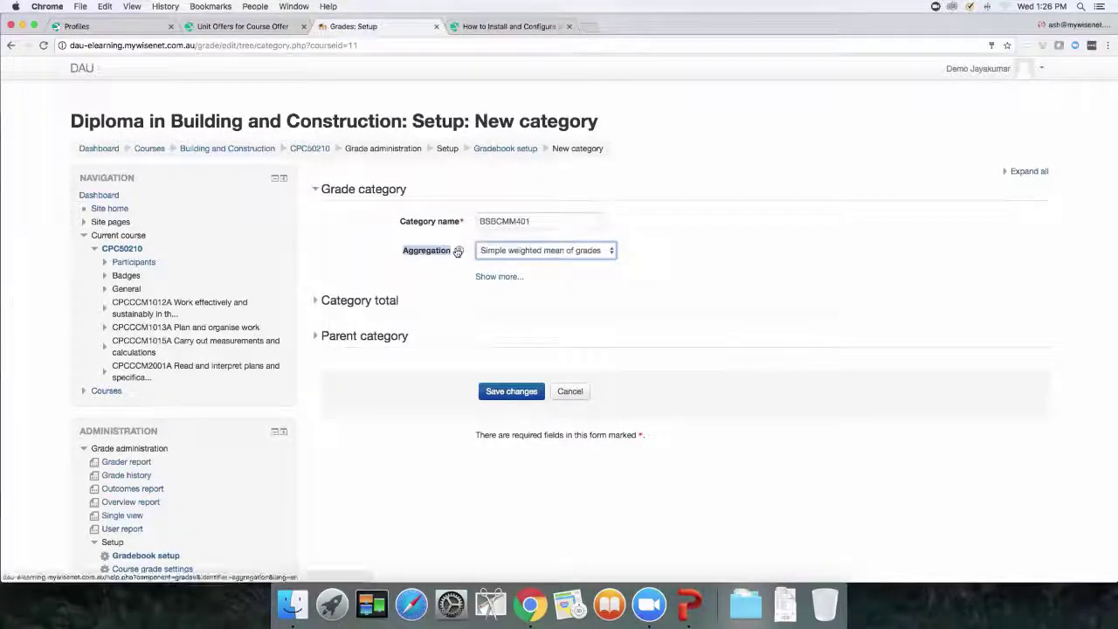
- Read the help on aggregation and set the BSBCMM401 category's aggregation to Lowest grade
{"action": "left_click", "coordinate": [459, 249]}
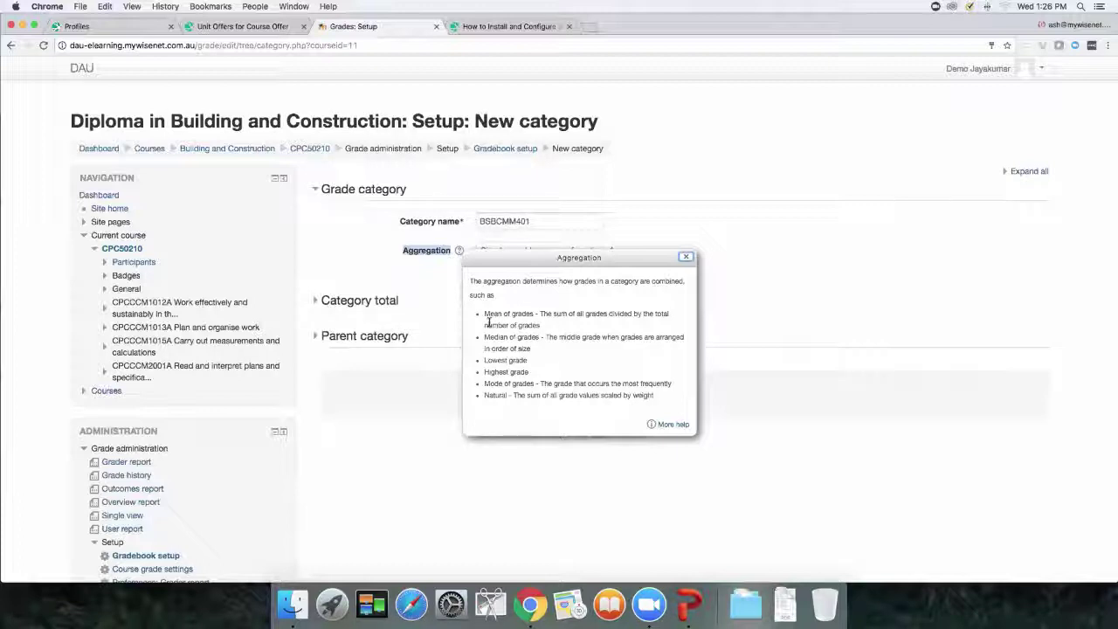
{"action": "left_click", "coordinate": [686, 257]}
{"action": "left_click", "coordinate": [578, 253]}
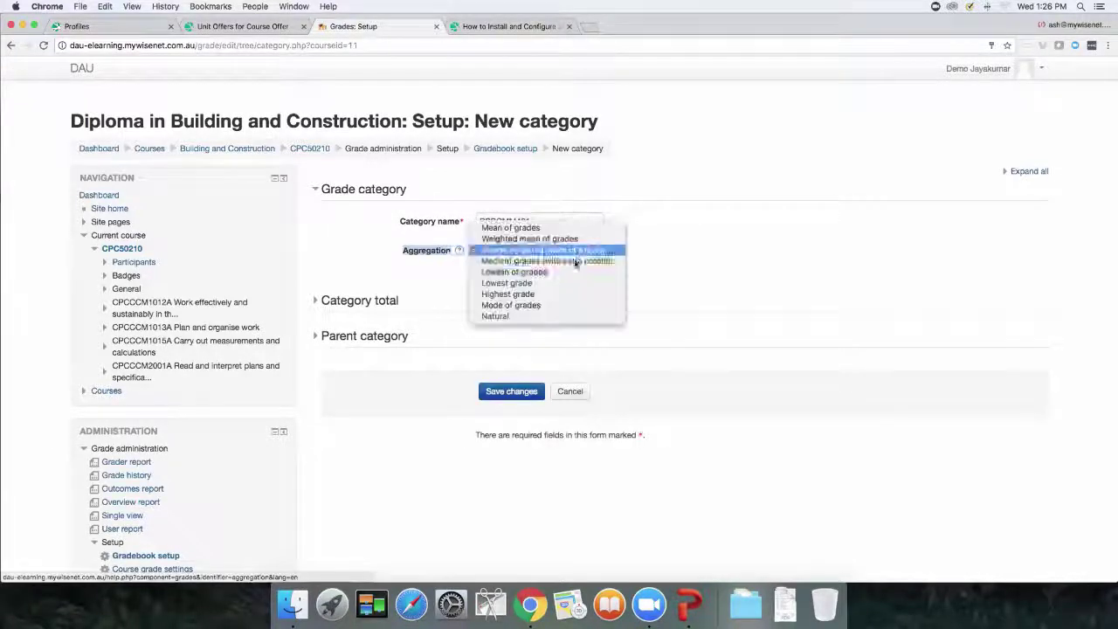
{"action": "left_click", "coordinate": [554, 283]}
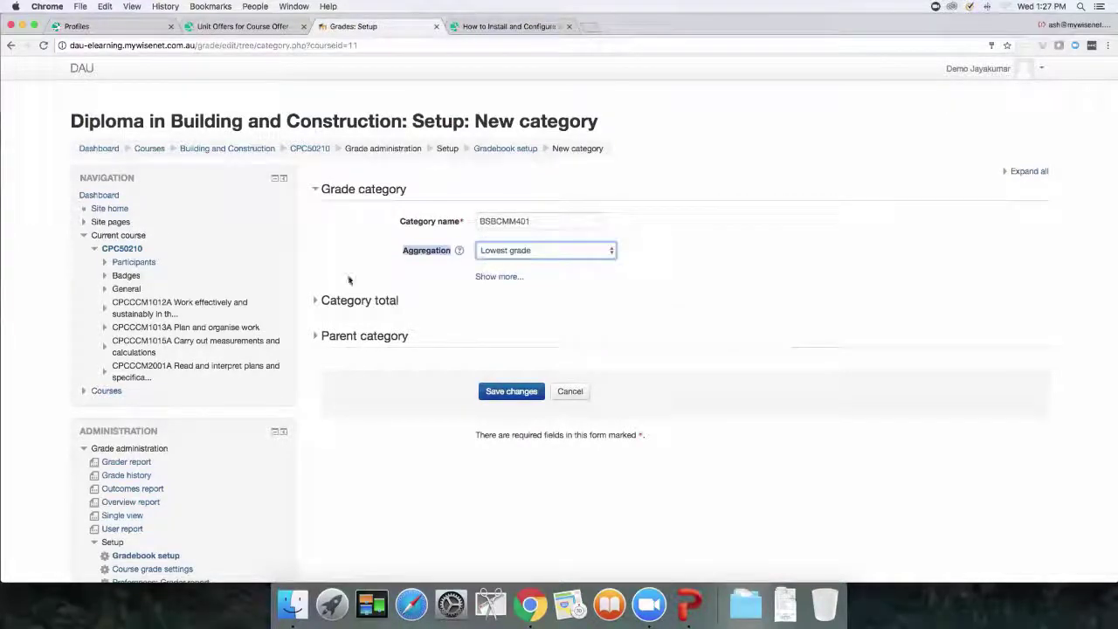
- Set the category total's grade type to Scale using the VET scale, and save the new grade category
{"action": "left_click", "coordinate": [316, 300]}
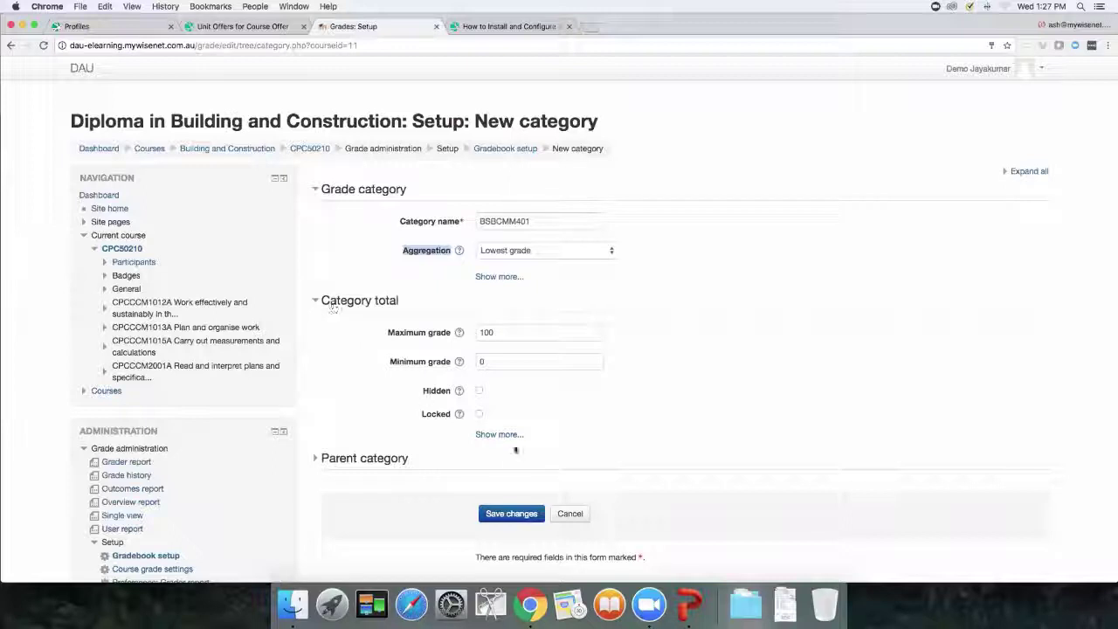
{"action": "left_click", "coordinate": [499, 434]}
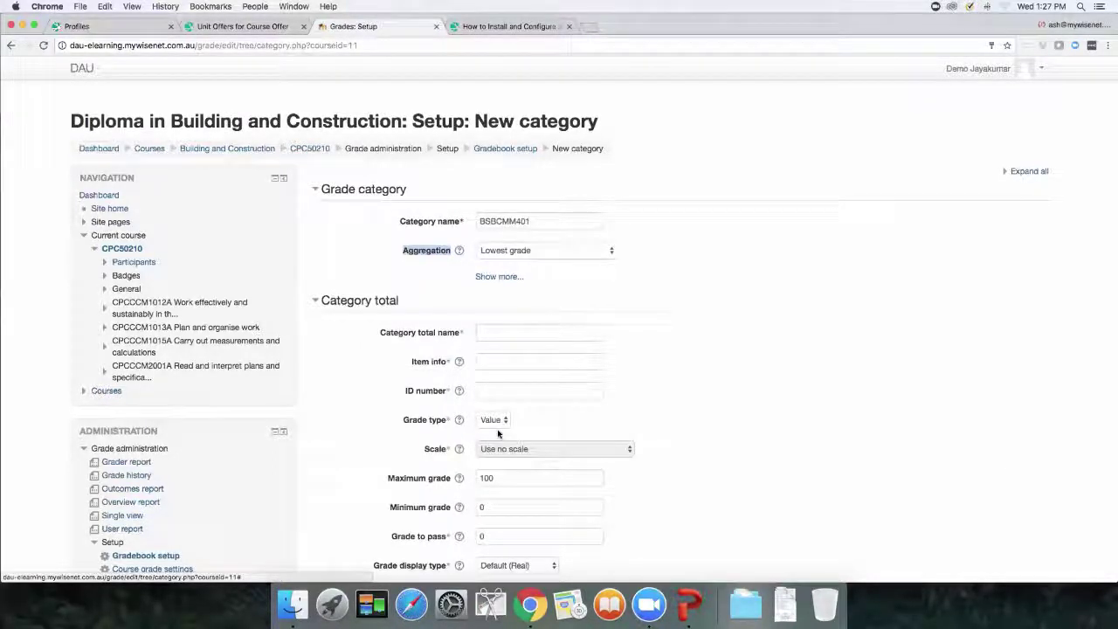
{"action": "left_click", "coordinate": [491, 420]}
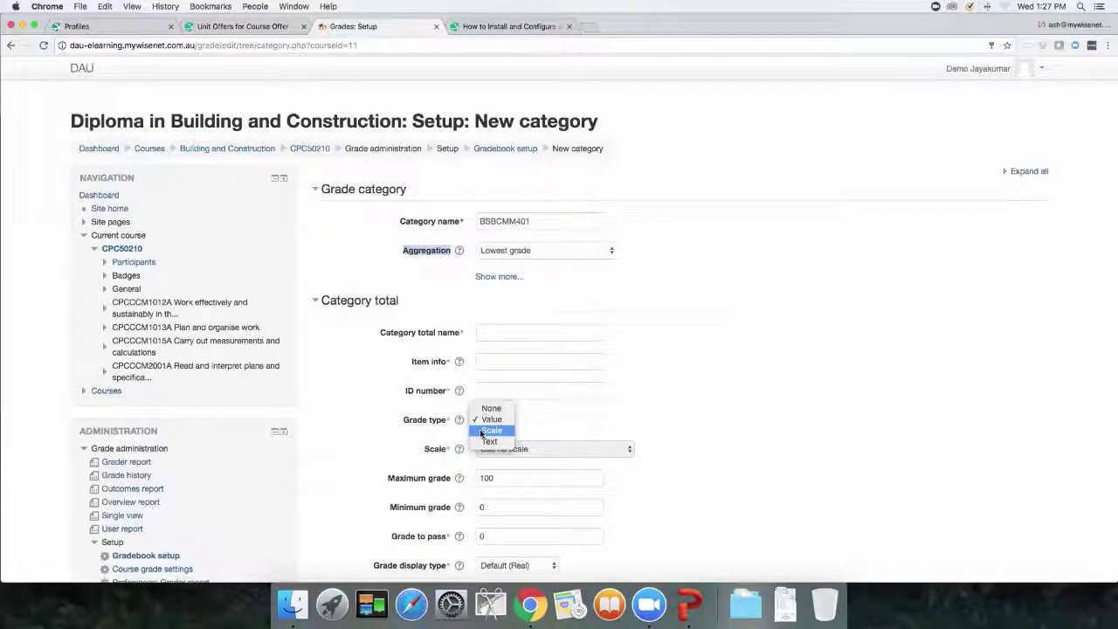
{"action": "left_click", "coordinate": [483, 430]}
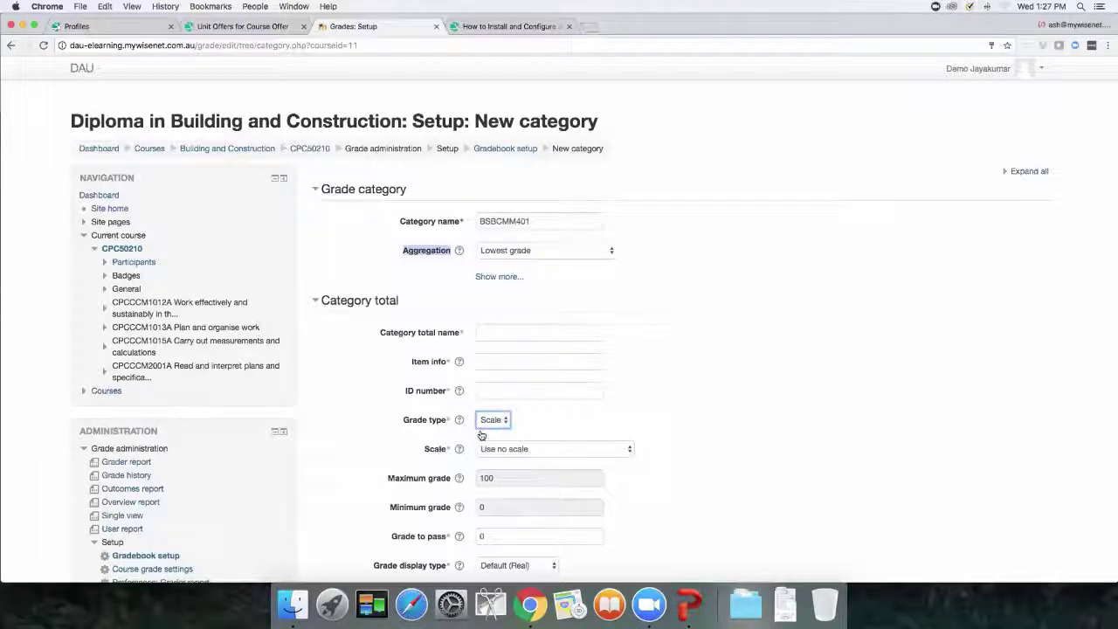
{"action": "left_click", "coordinate": [511, 453]}
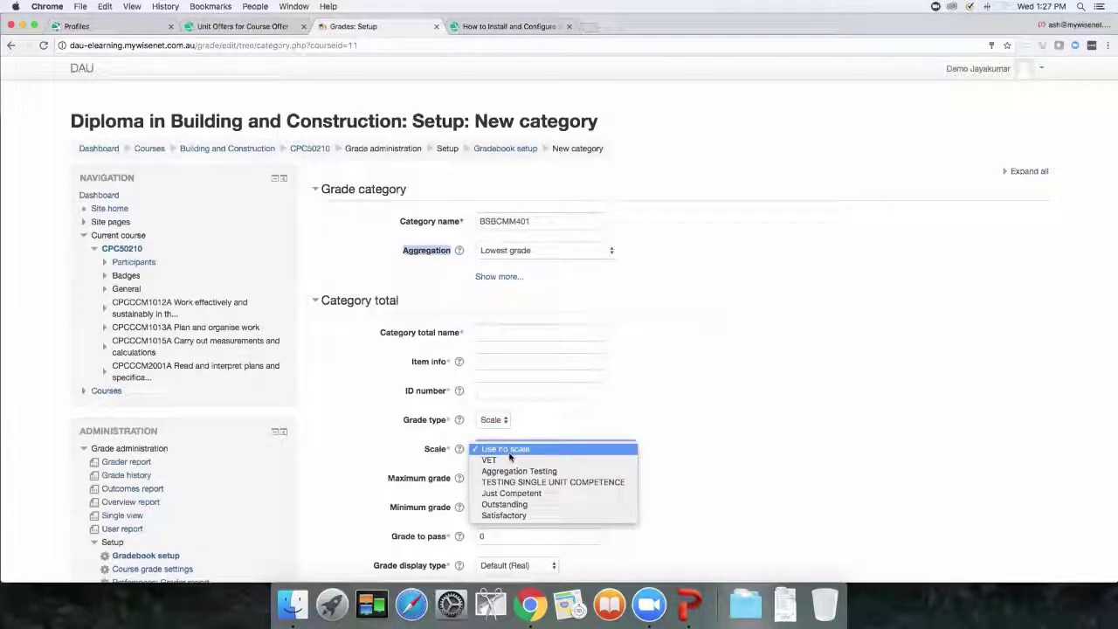
{"action": "left_click", "coordinate": [504, 460]}
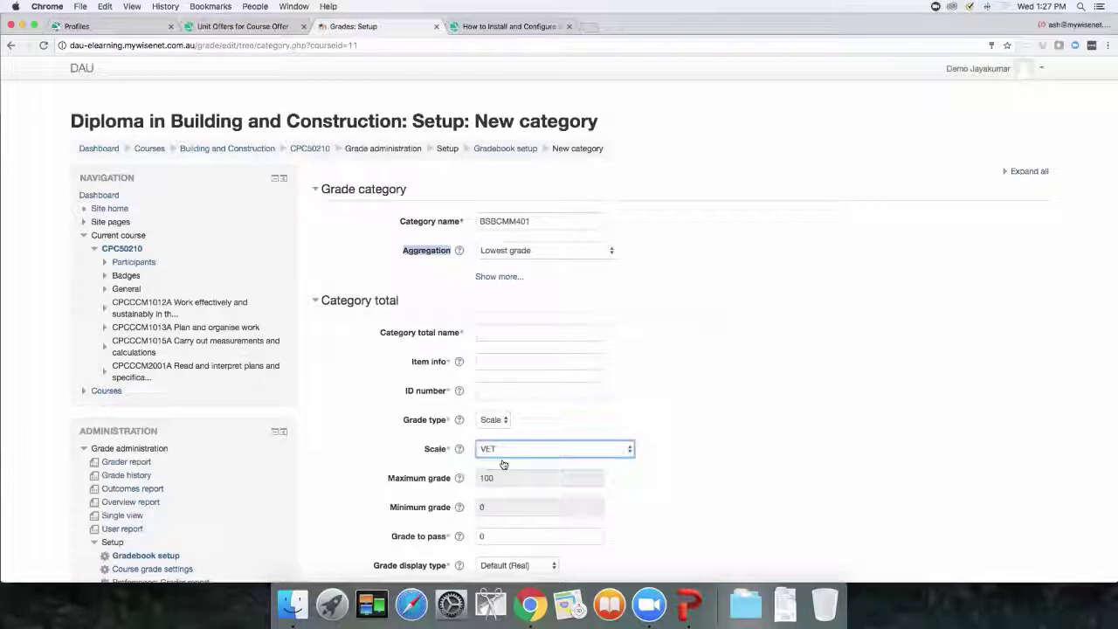
{"action": "scroll", "coordinate": [503, 464], "scroll_direction": "down", "scroll_amount": 3}
{"action": "scroll", "coordinate": [503, 463], "scroll_direction": "down", "scroll_amount": 5}
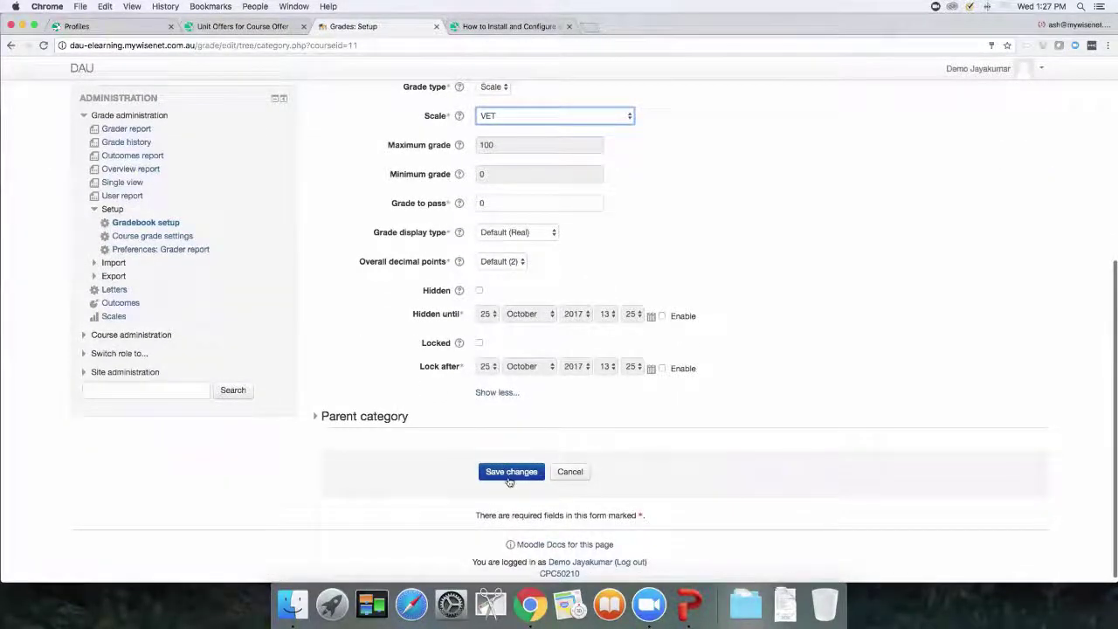
{"action": "scroll", "coordinate": [498, 473], "scroll_direction": "down", "scroll_amount": 1}
{"action": "left_click", "coordinate": [512, 470]}
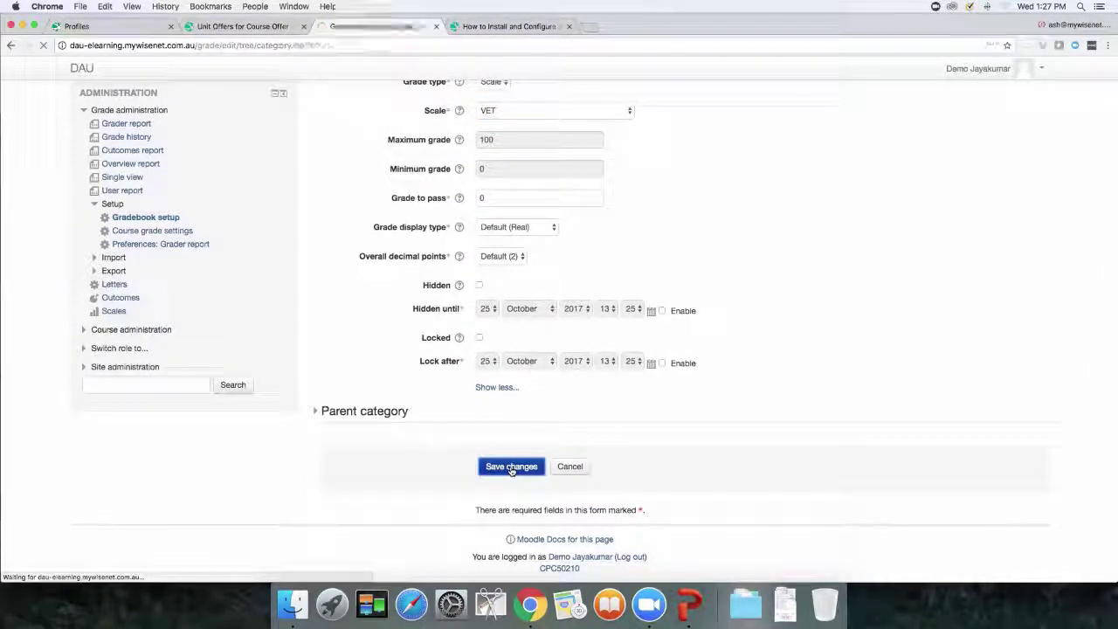
- Move the Essay on Painting and Test items from category BSACS301A into BSBCMM401
{"action": "scroll", "coordinate": [512, 472], "scroll_direction": "down", "scroll_amount": 6}
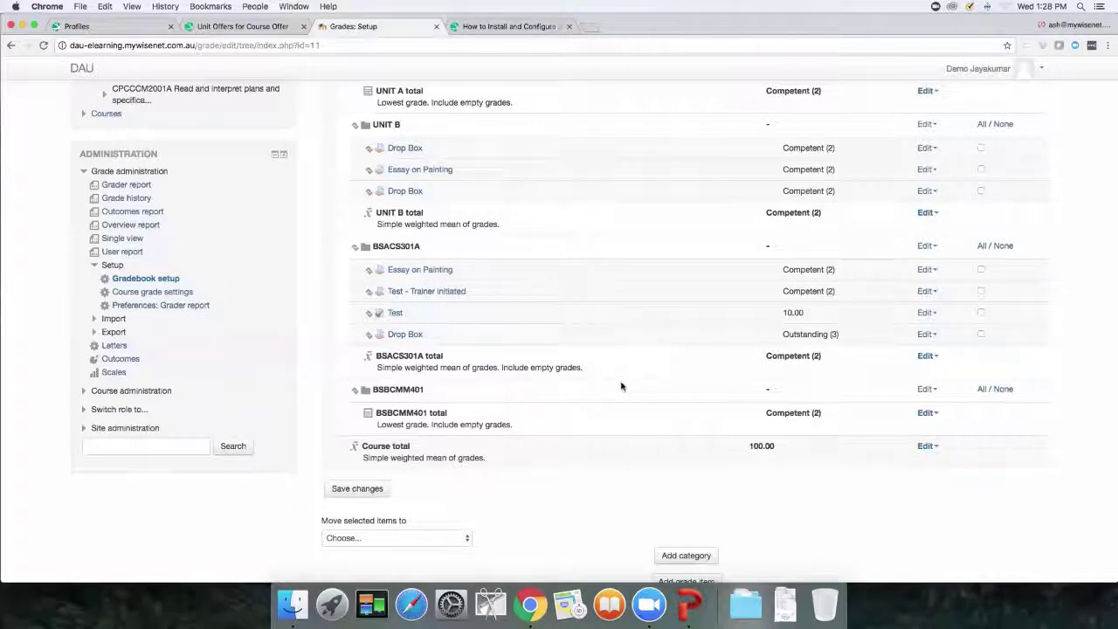
{"action": "scroll", "coordinate": [622, 386], "scroll_direction": "up", "scroll_amount": 3}
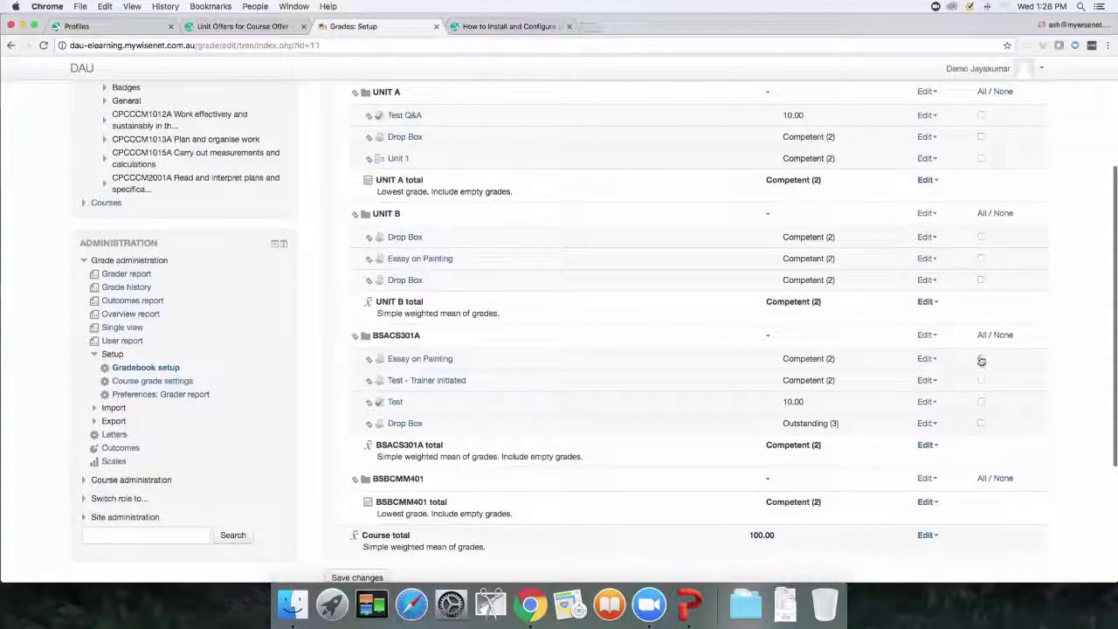
{"action": "left_click", "coordinate": [980, 358]}
{"action": "left_click", "coordinate": [981, 402]}
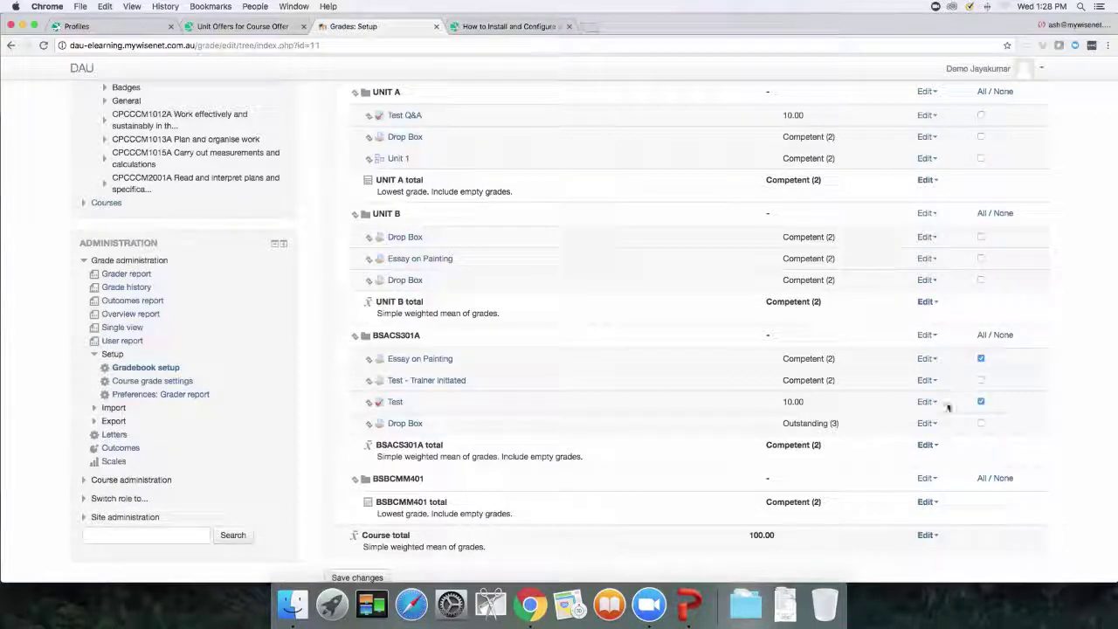
{"action": "scroll", "coordinate": [637, 458], "scroll_direction": "up", "scroll_amount": 1}
{"action": "scroll", "coordinate": [636, 458], "scroll_direction": "down", "scroll_amount": 5}
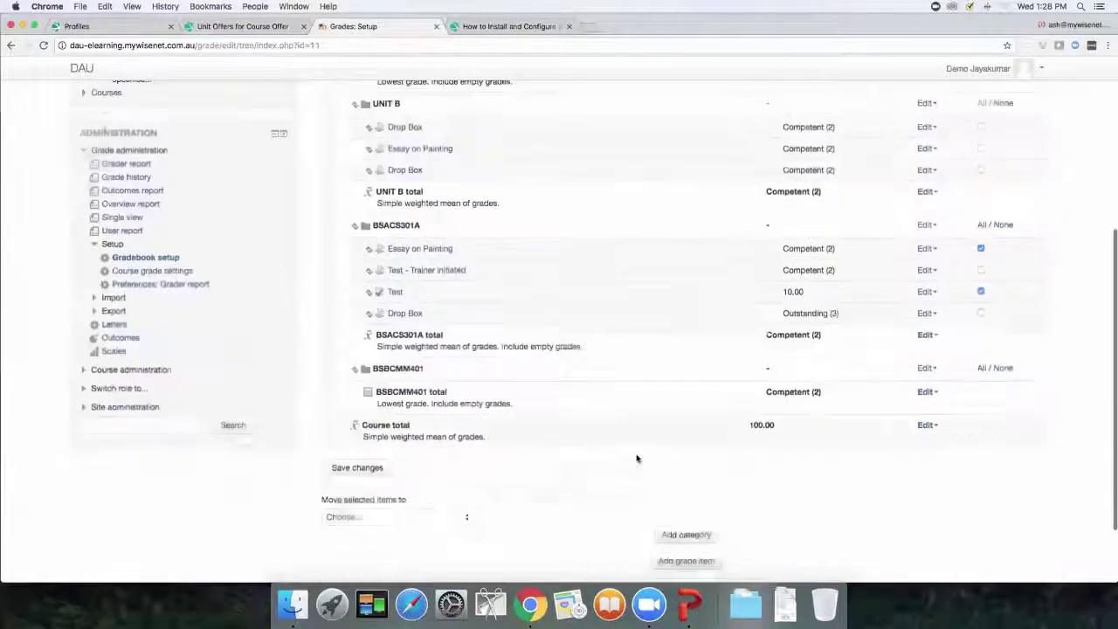
{"action": "left_click", "coordinate": [398, 451]}
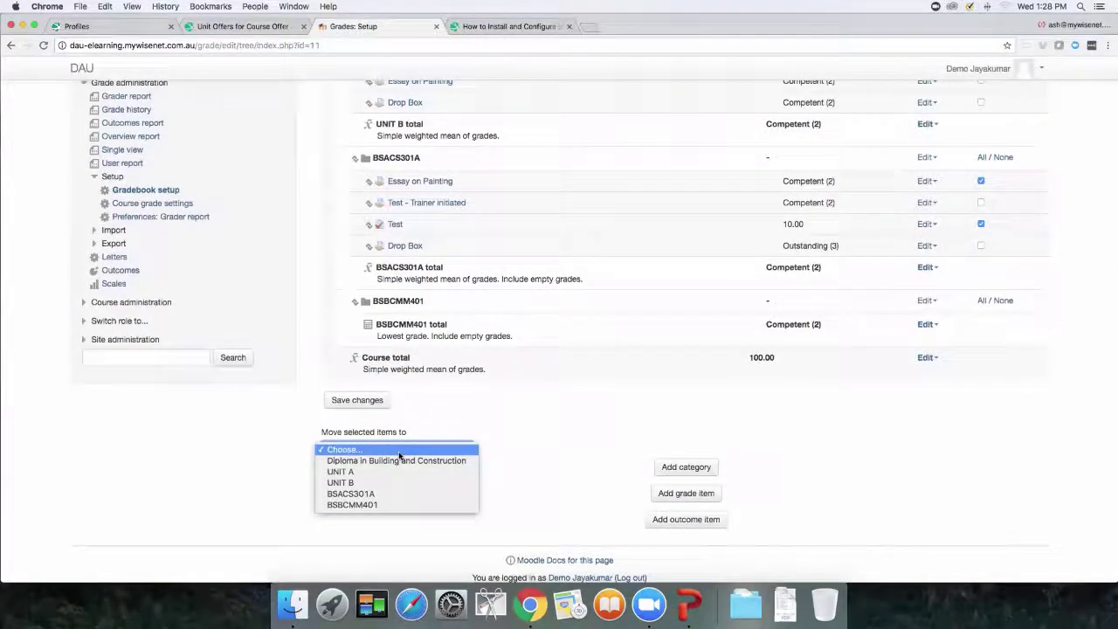
{"action": "left_click", "coordinate": [385, 509]}
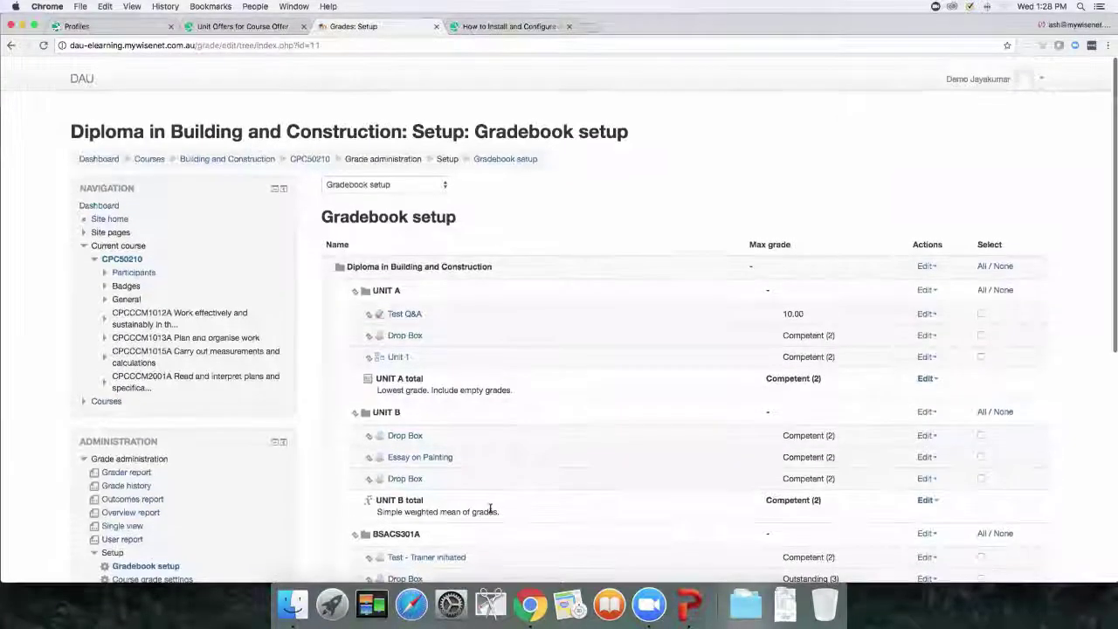
- Check the BSBCMM401 category's items and total, and save the gradebook setup
{"action": "scroll", "coordinate": [490, 508], "scroll_direction": "down", "scroll_amount": 5}
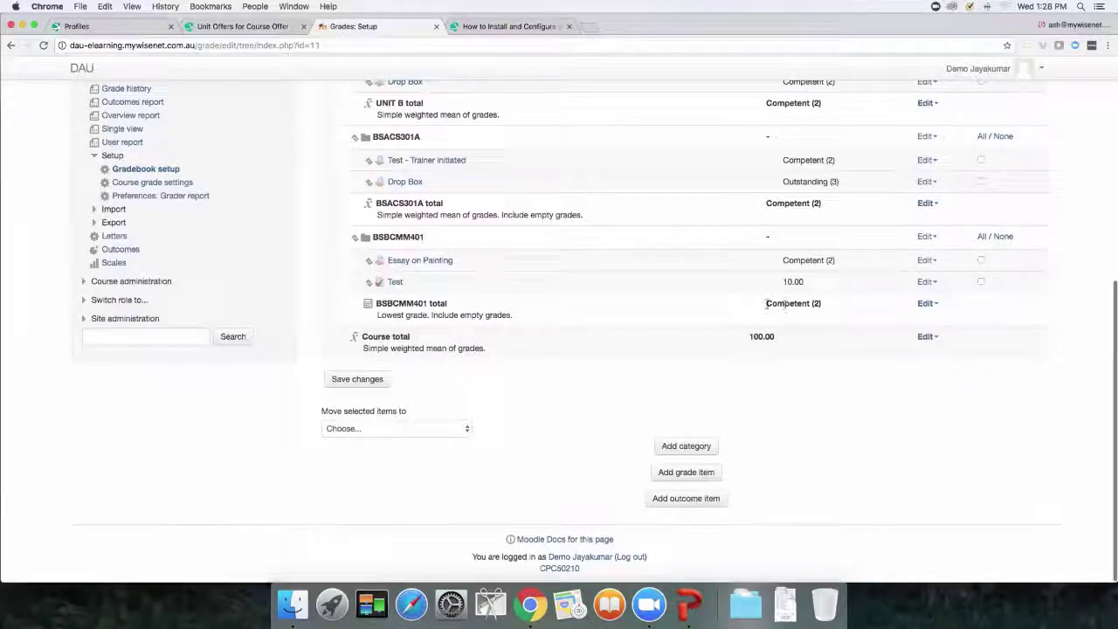
{"action": "left_click_drag", "start_coordinate": [766, 303], "coordinate": [819, 304]}
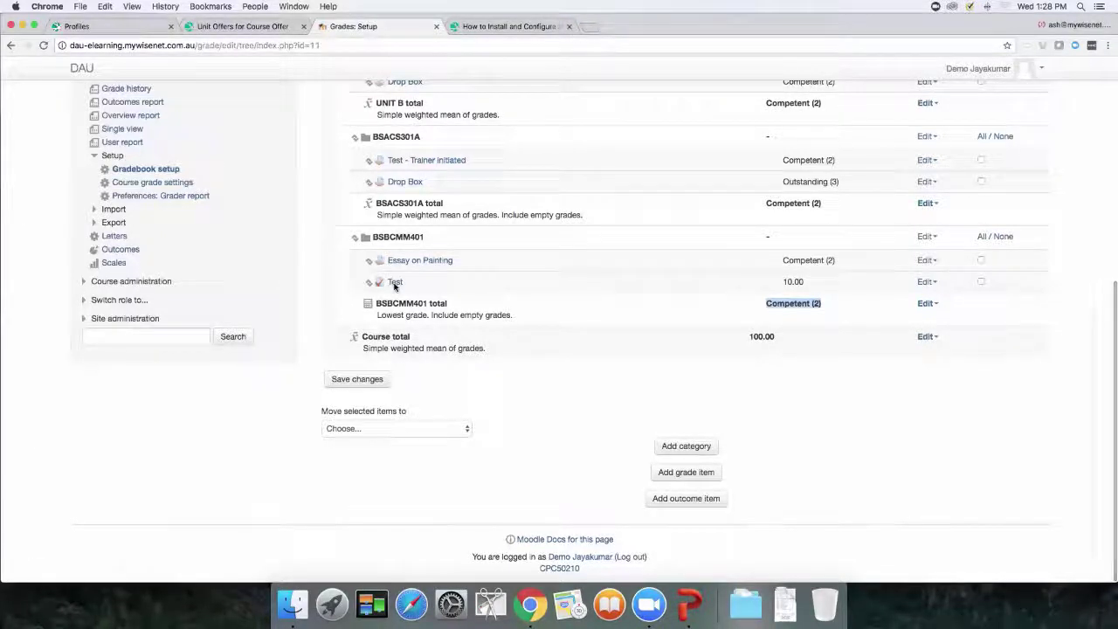
{"action": "left_click", "coordinate": [358, 379]}
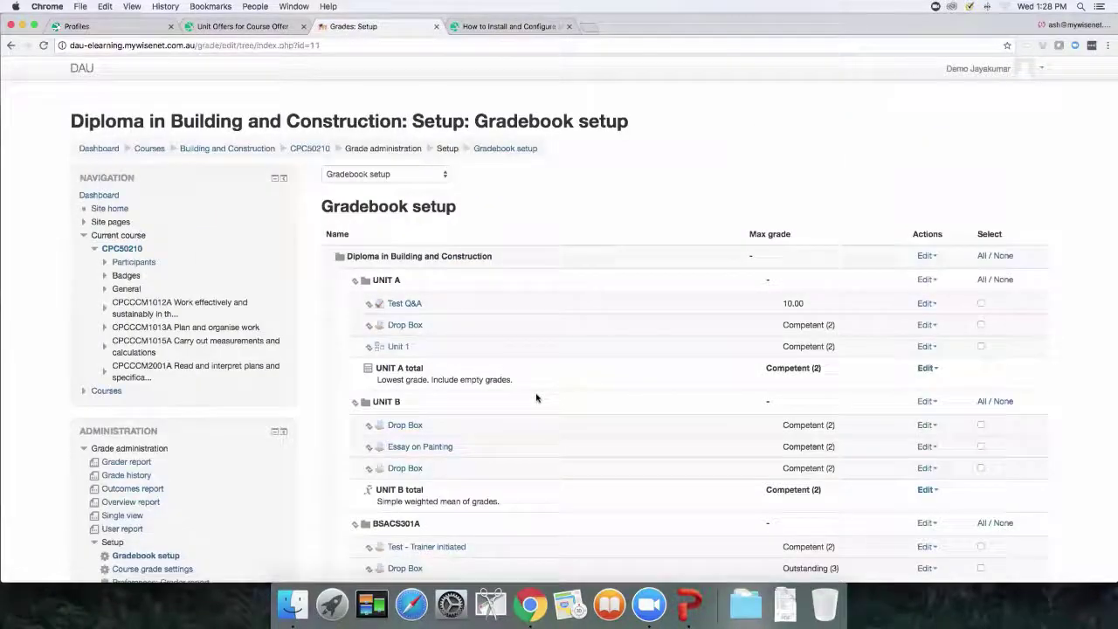
- Open the course's Grader report and examine the learners' item grades and totals under BSBCMM401
{"action": "scroll", "coordinate": [536, 398], "scroll_direction": "down", "scroll_amount": 3}
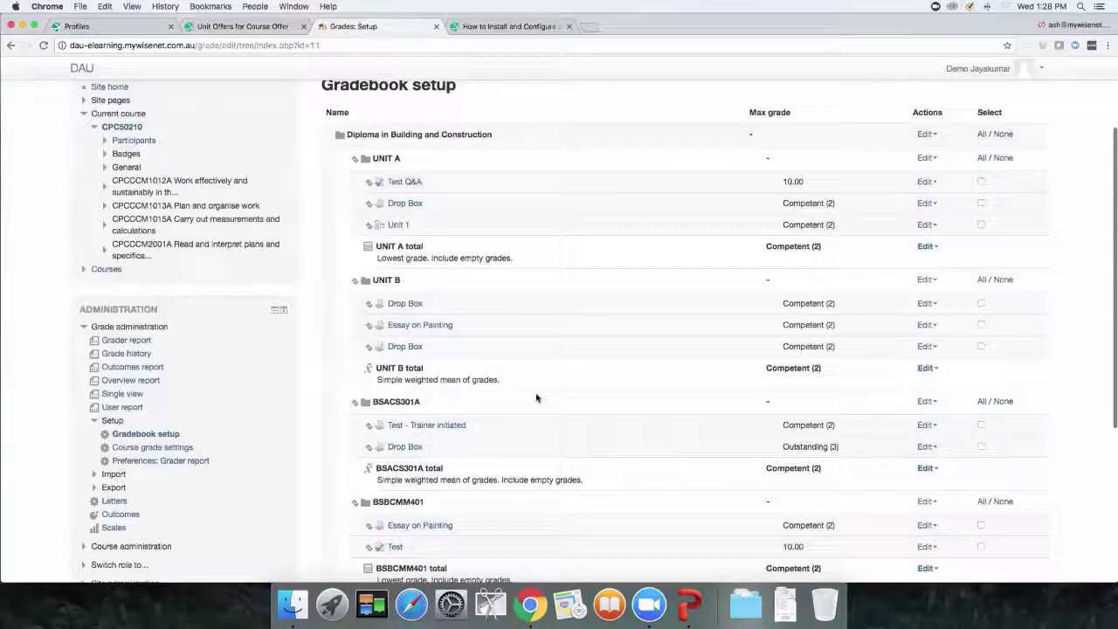
{"action": "left_click", "coordinate": [126, 341]}
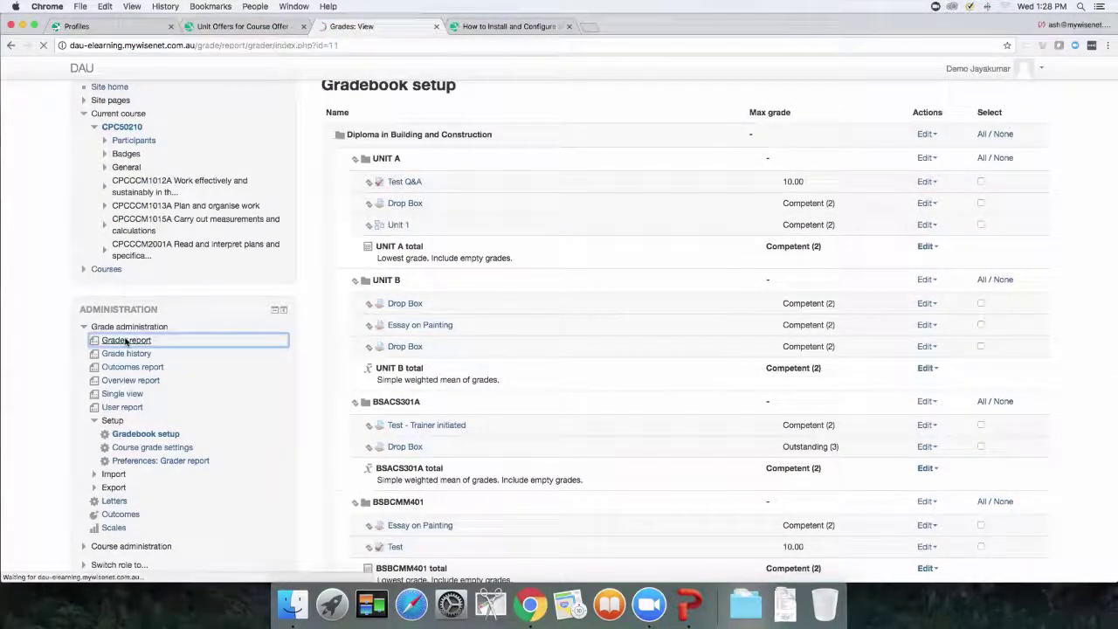
{"action": "scroll", "coordinate": [782, 479], "scroll_direction": "right", "scroll_amount": 15}
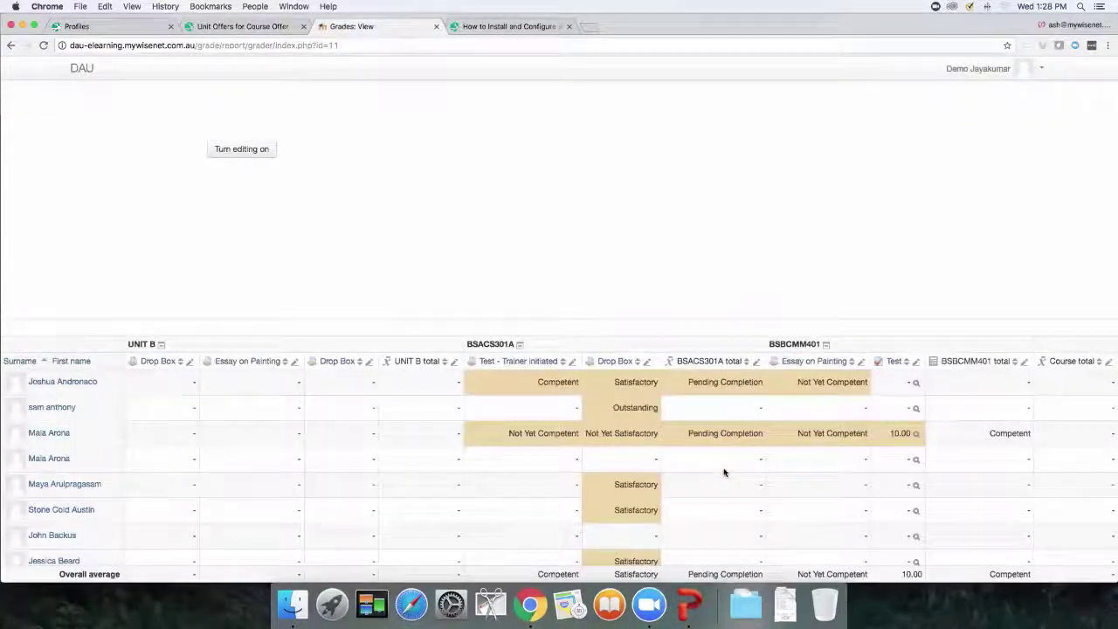
{"action": "scroll", "coordinate": [958, 450], "scroll_direction": "down", "scroll_amount": 2}
{"action": "scroll", "coordinate": [958, 451], "scroll_direction": "down", "scroll_amount": 3}
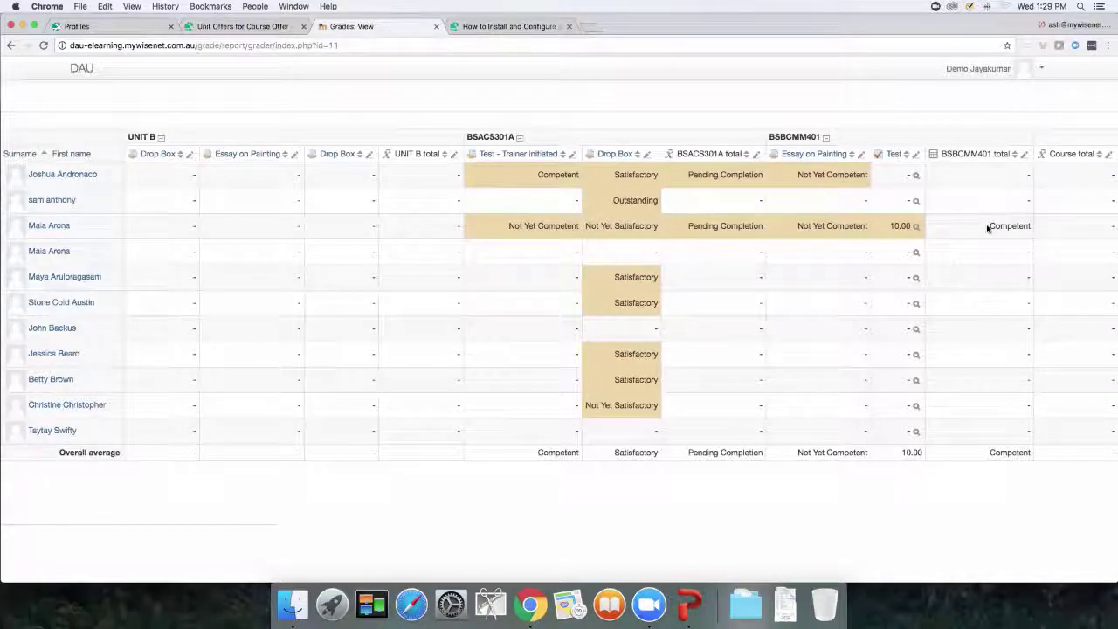
{"action": "left_click_drag", "start_coordinate": [988, 227], "coordinate": [1044, 228]}
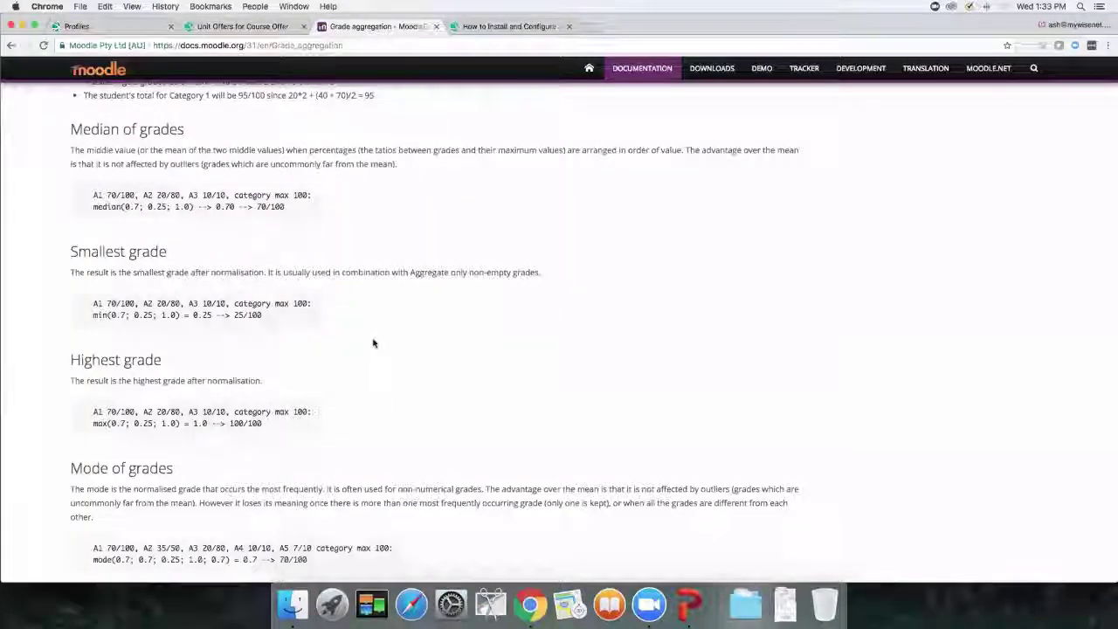
- Read how the median, smallest and highest grade aggregations work in the Moodle documentation, and return to the BSBCMM401 category's edit page
{"action": "scroll", "coordinate": [367, 332], "scroll_direction": "up", "scroll_amount": 2}
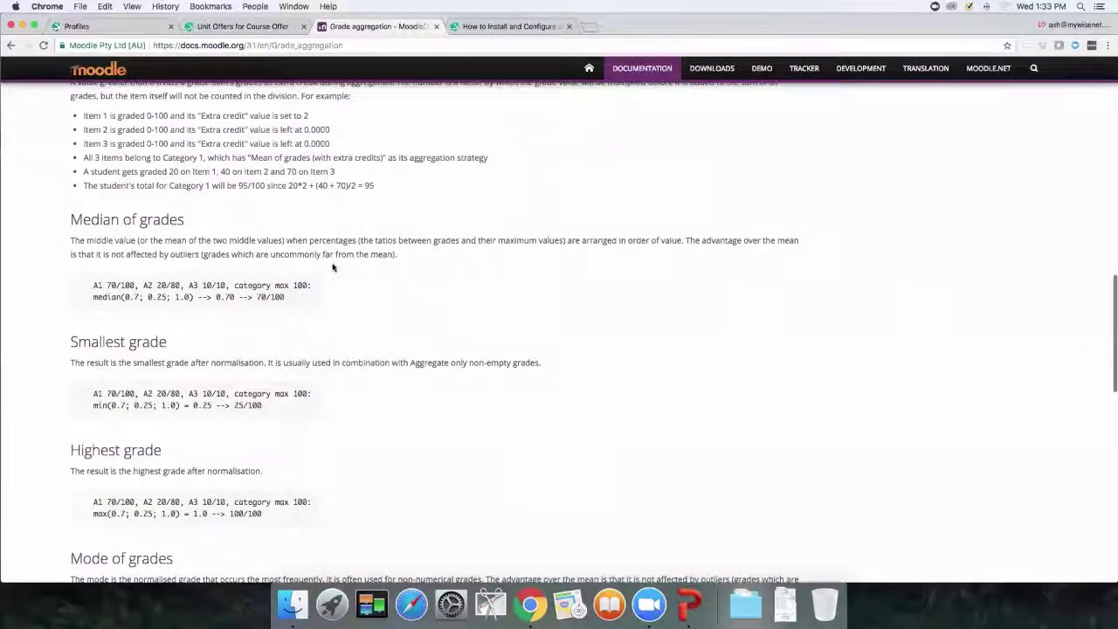
{"action": "scroll", "coordinate": [383, 299], "scroll_direction": "down", "scroll_amount": 2}
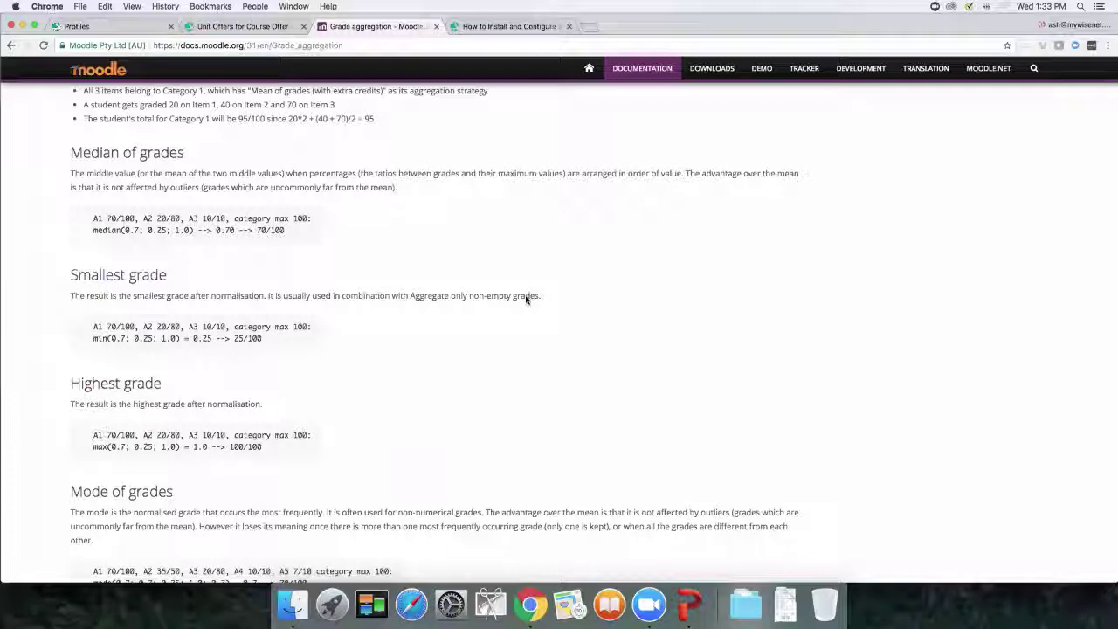
{"action": "right_click", "coordinate": [583, 222]}
{"action": "left_click", "coordinate": [606, 232]}
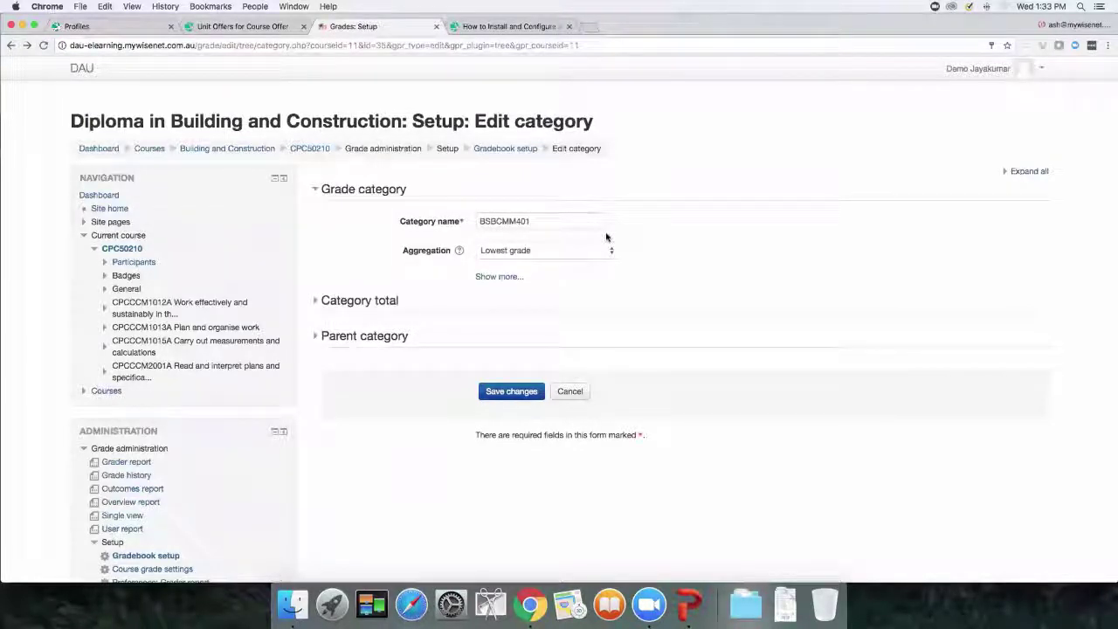
- Review the authentication plugin settings in the Wisenet plugin installation guide, and return to the grade category in Moodle
{"action": "left_click", "coordinate": [506, 27]}
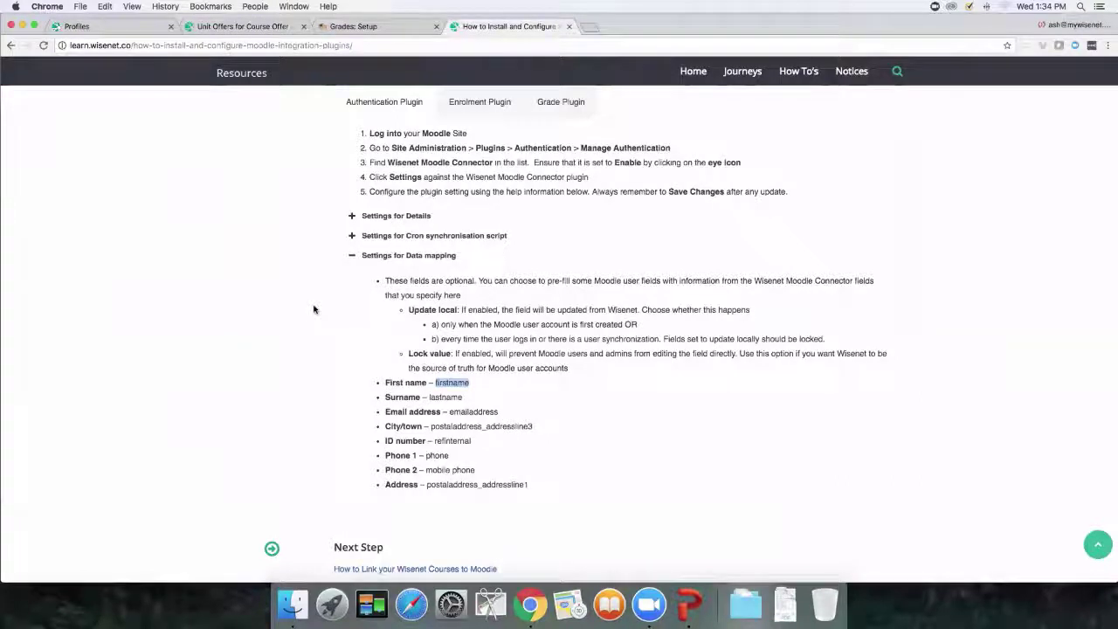
{"action": "scroll", "coordinate": [315, 309], "scroll_direction": "up", "scroll_amount": 1}
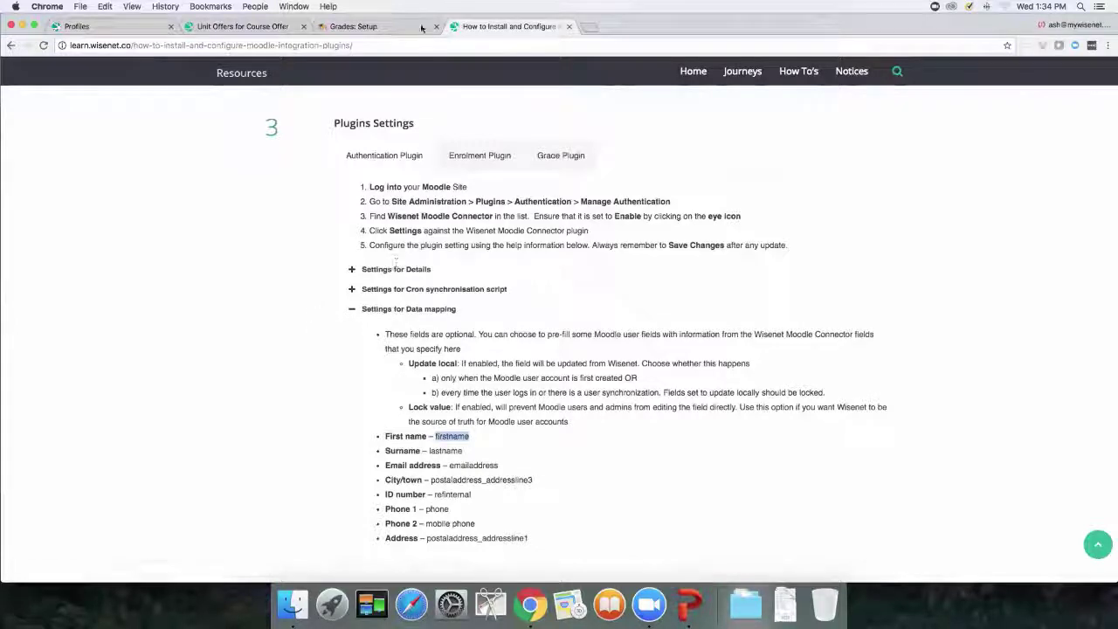
{"action": "left_click", "coordinate": [393, 27]}
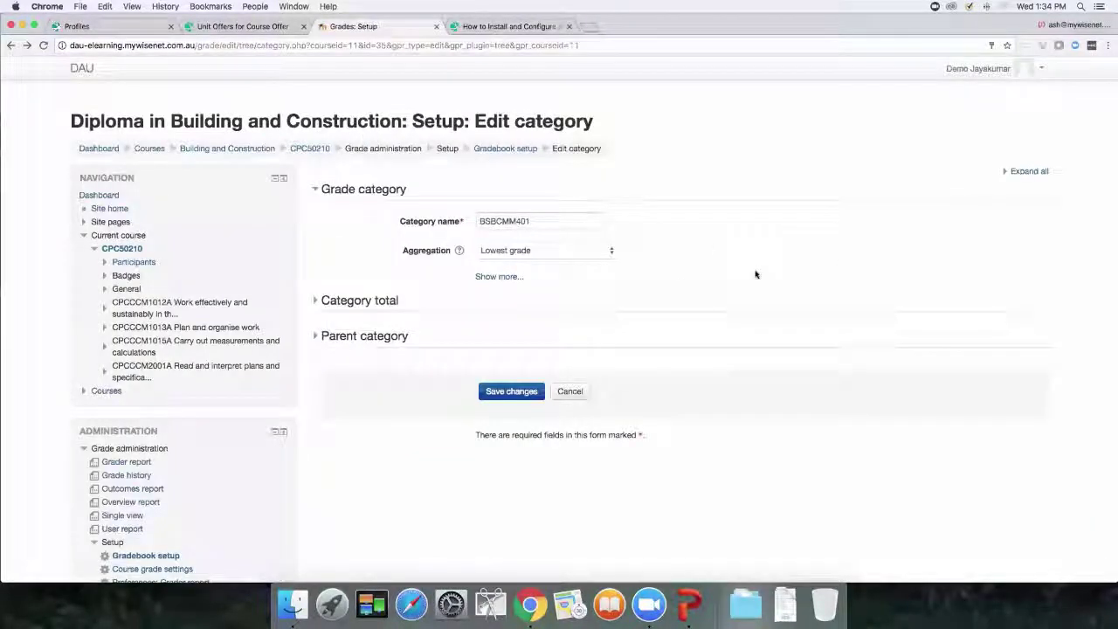